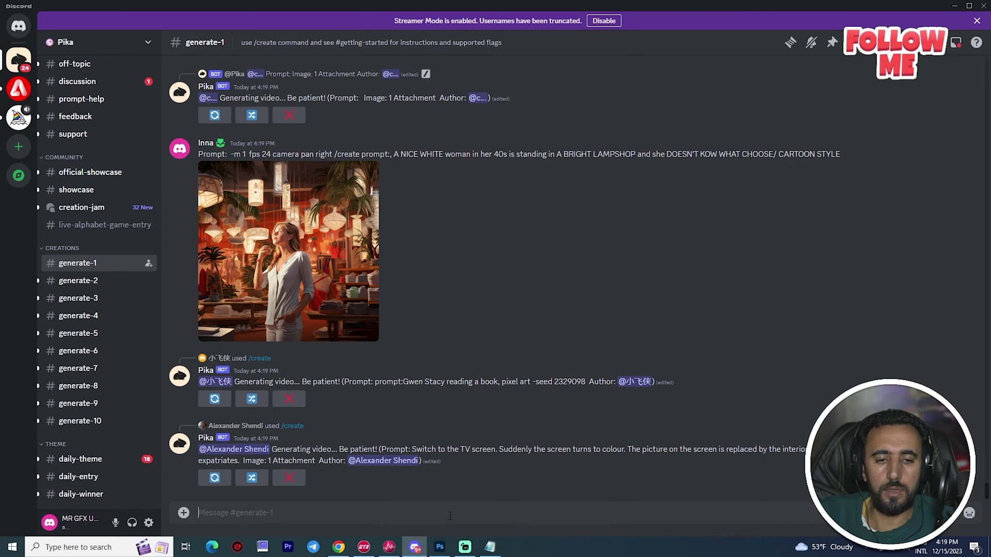
{"action": "type", "text": "/"}
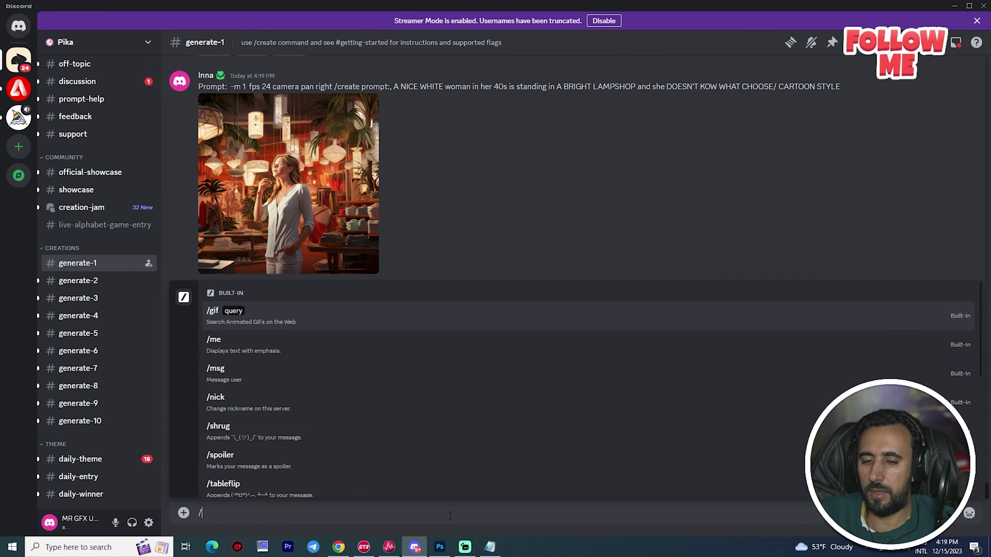
{"action": "type", "text": "i"}
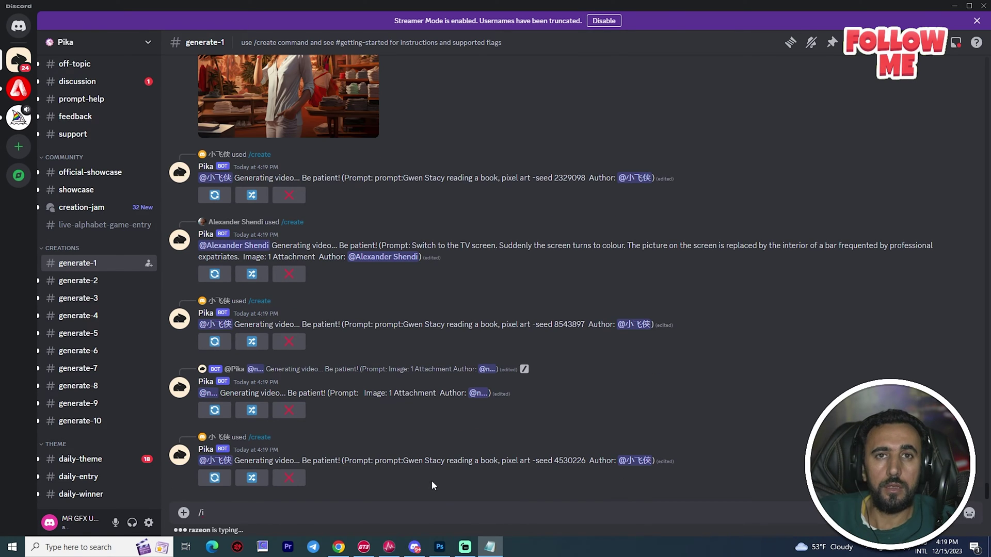
{"action": "left_click", "coordinate": [325, 516]}
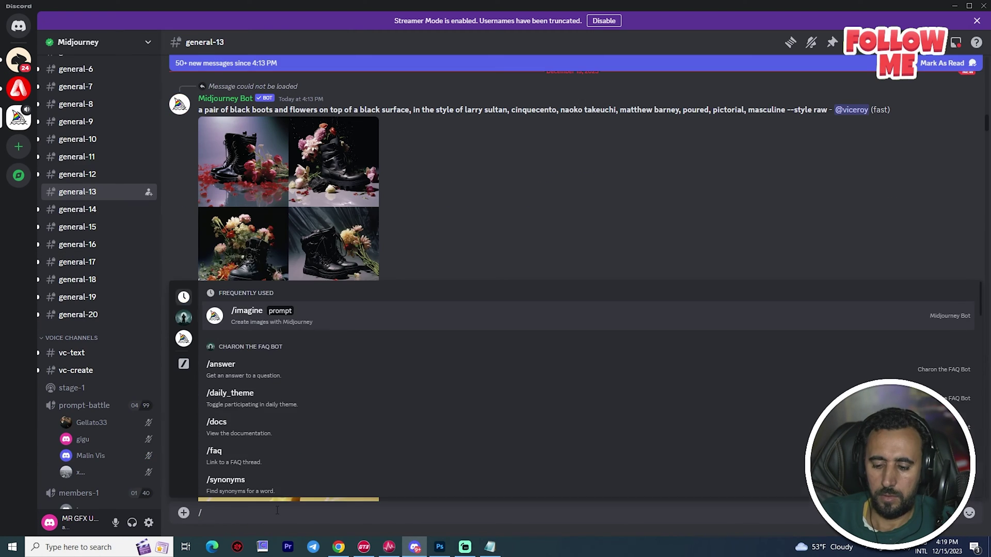
Start an /imagine command in Midjourney's general-13 channel with the prompt text "create 3d dragon,"
{"action": "key", "text": "Tab"}
{"action": "type", "text": "create "}
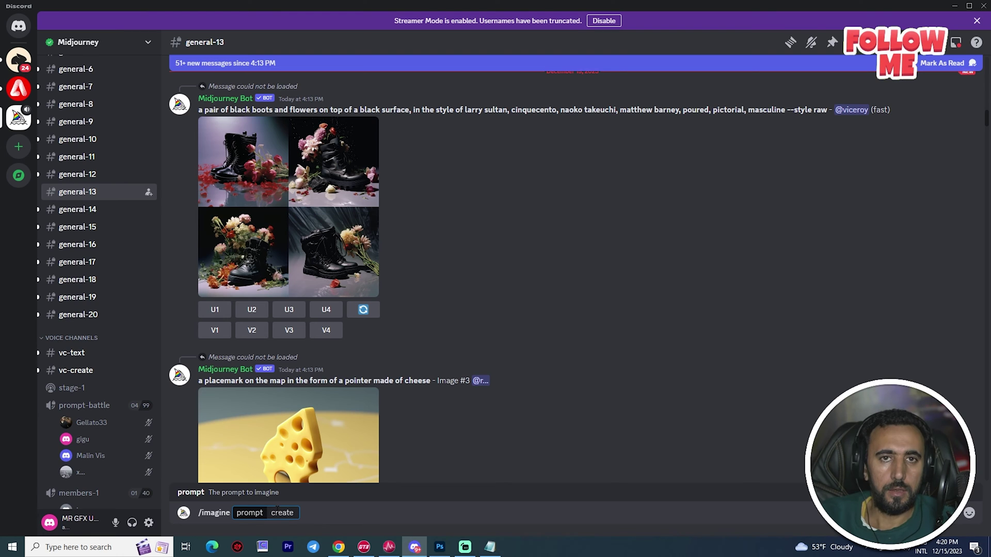
{"action": "type", "text": "3d frag"}
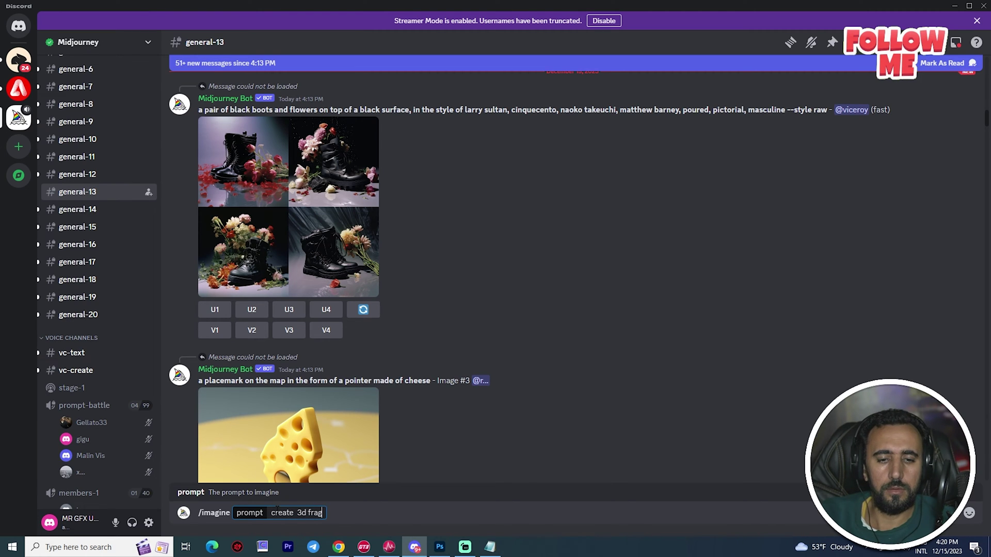
{"action": "key", "text": "BackSpace"}
{"action": "key", "text": "BackSpace"}
{"action": "key", "text": "BackSpace"}
{"action": "key", "text": "BackSpace"}
{"action": "type", "text": "dragon,"}
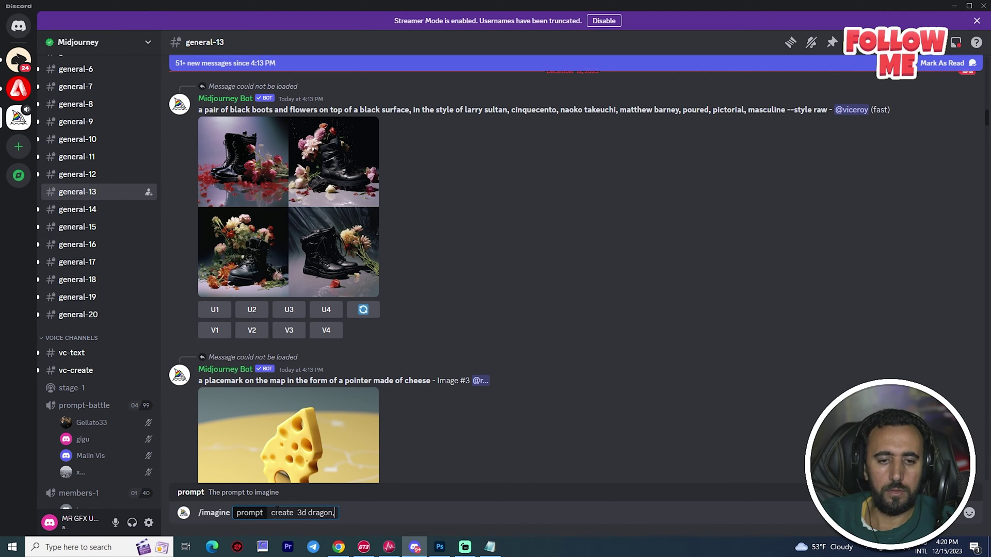
Continue the dragon prompt with "multipleposes, side profile, side, for 2d game"
{"action": "type", "text": " multip"}
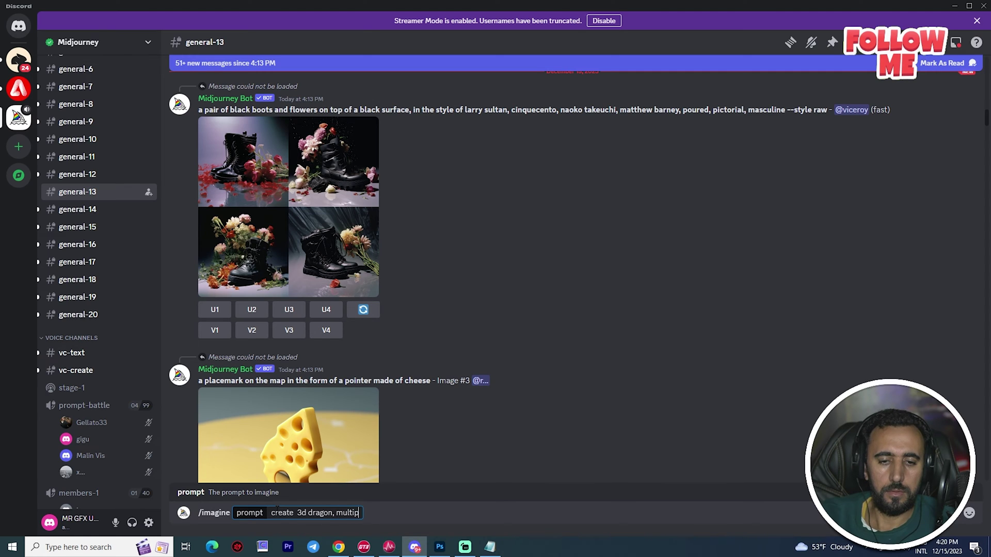
{"action": "type", "text": "leposes, side"}
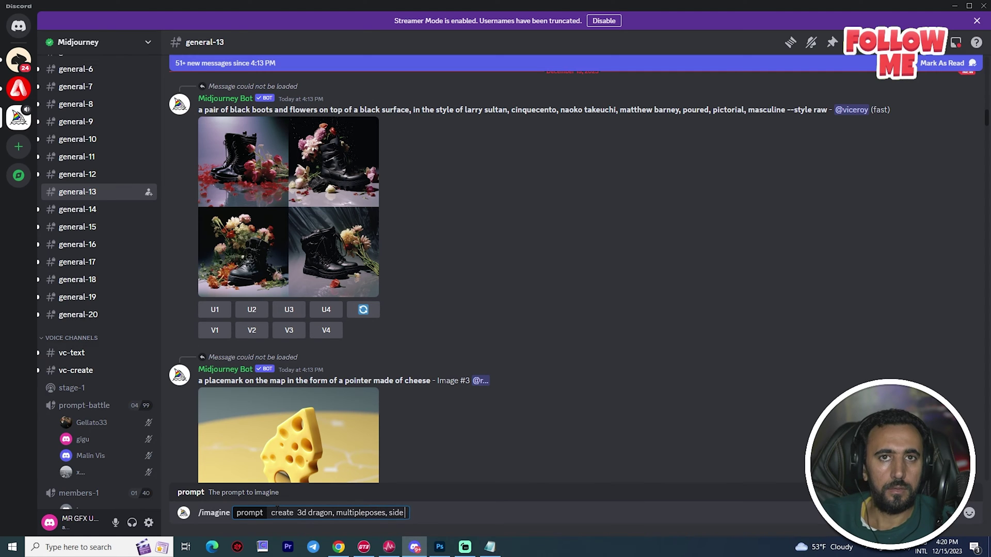
{"action": "type", "text": " profile, side, for"}
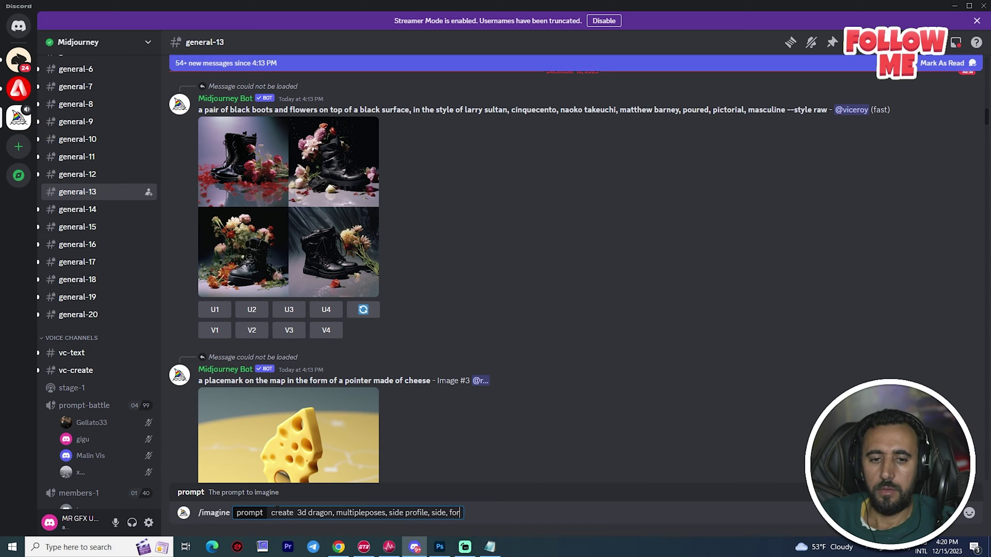
{"action": "type", "text": " game"}
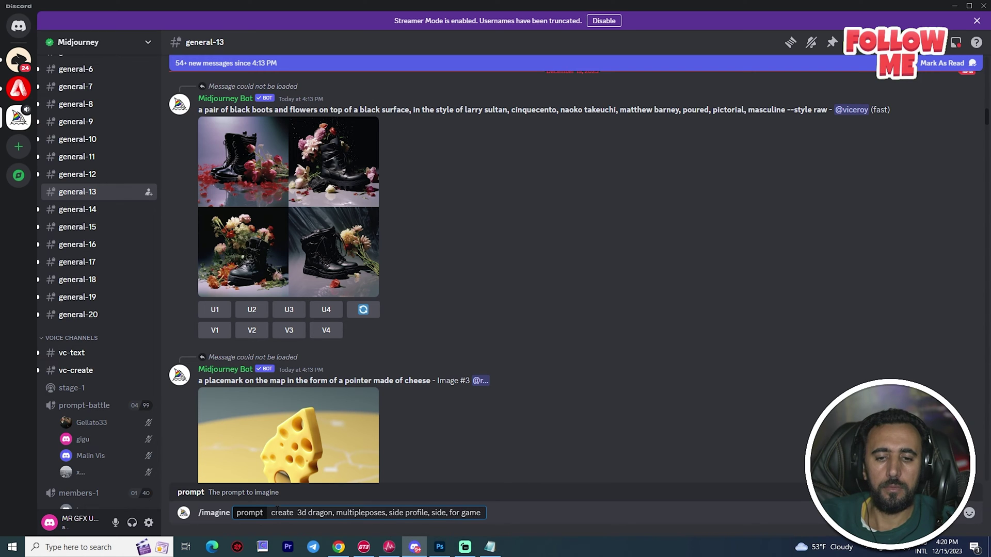
{"action": "key", "text": "BackSpace"}
{"action": "key", "text": "BackSpace"}
{"action": "key", "text": "BackSpace"}
{"action": "key", "text": "BackSpace"}
{"action": "key", "text": "BackSpace"}
{"action": "type", "text": "2d game"}
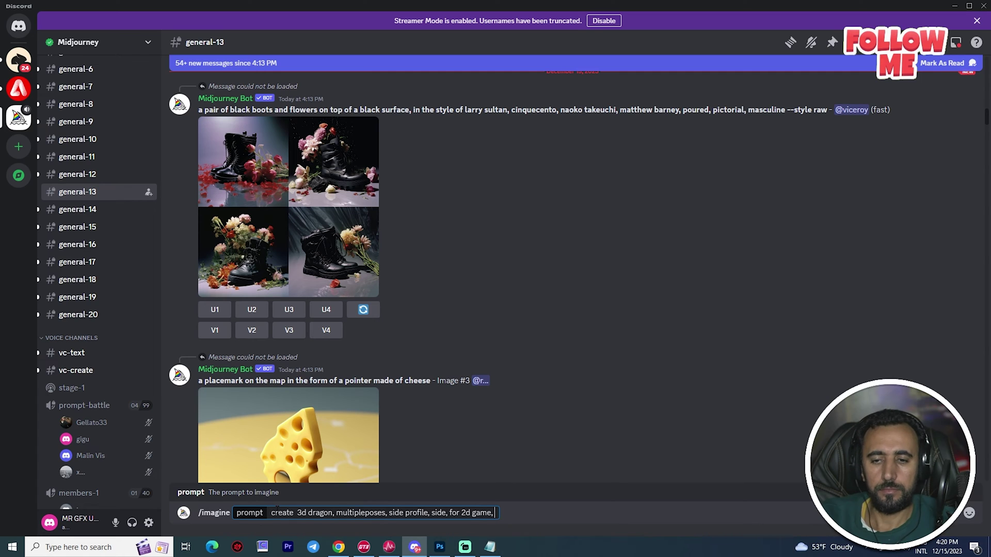
Extend the prompt with ", white backgroun, ultra details"
{"action": "type", "text": ", white"}
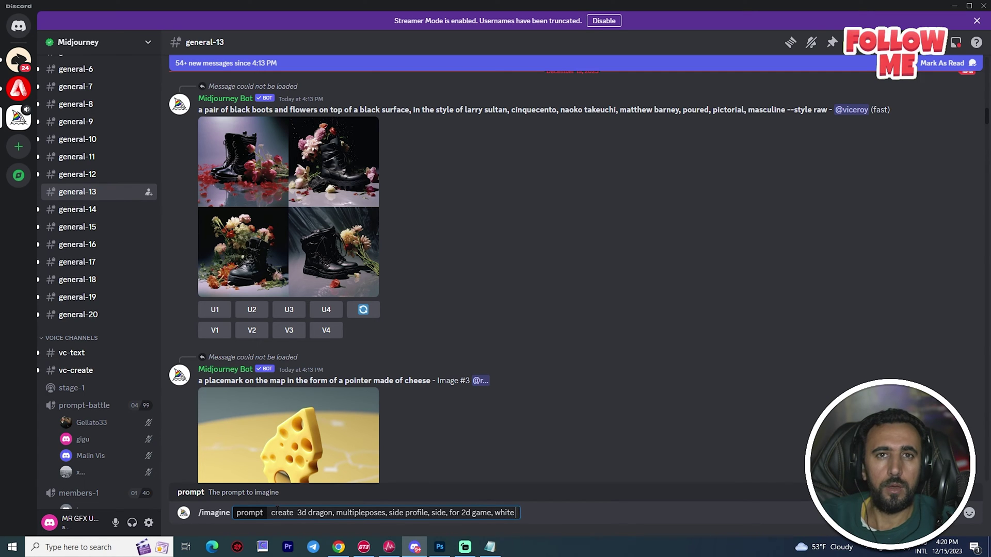
{"action": "type", "text": " backgroun"}
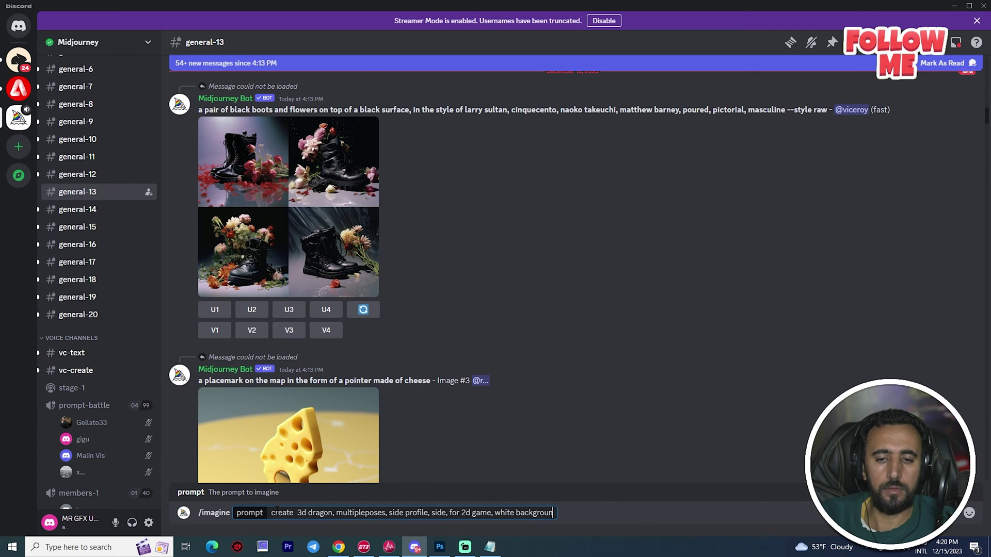
{"action": "type", "text": ", ultr"}
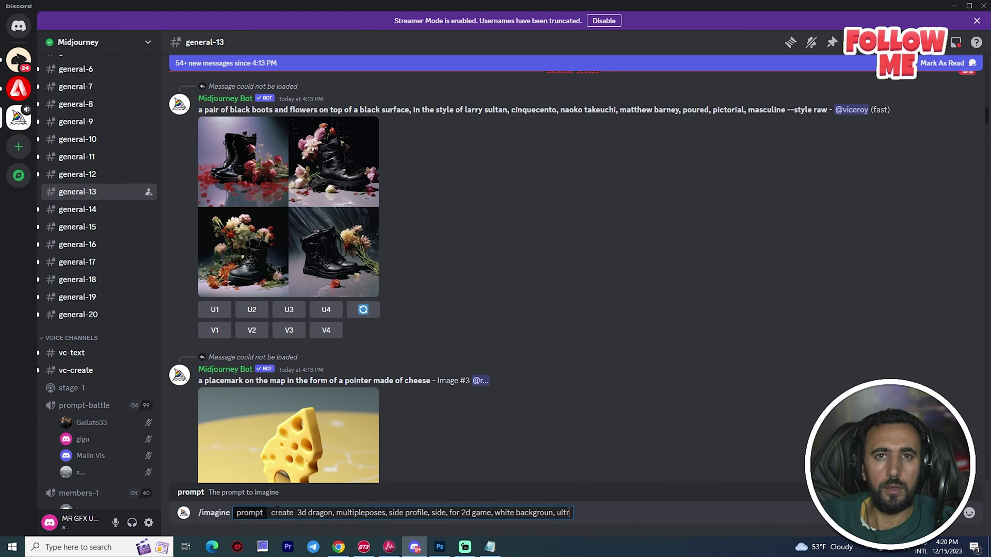
{"action": "type", "text": "a detailsm"}
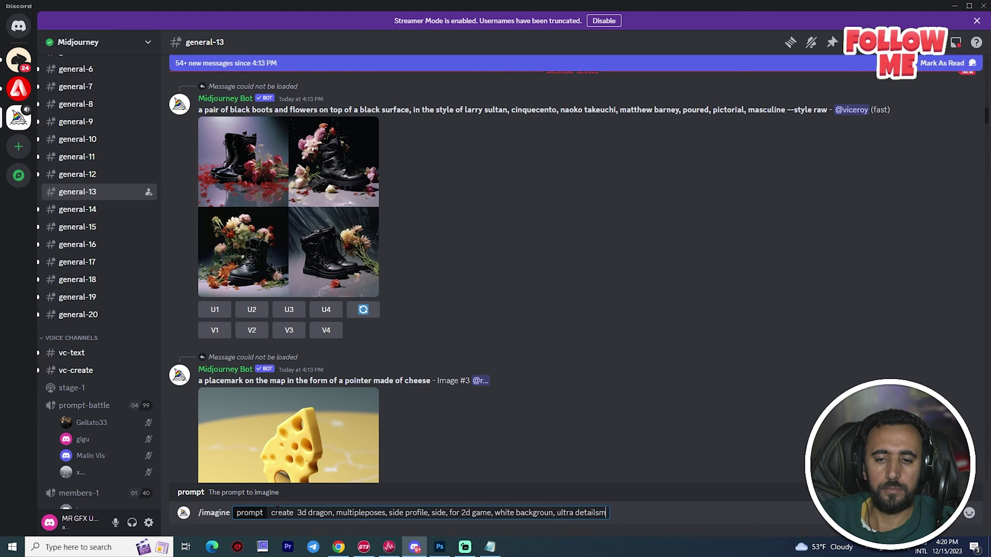
{"action": "key", "text": "BackSpace"}
Append the parameters ", -- no outline --s50 -- ar 16:9" to the end of the prompt
{"action": "type", "text": ", -"}
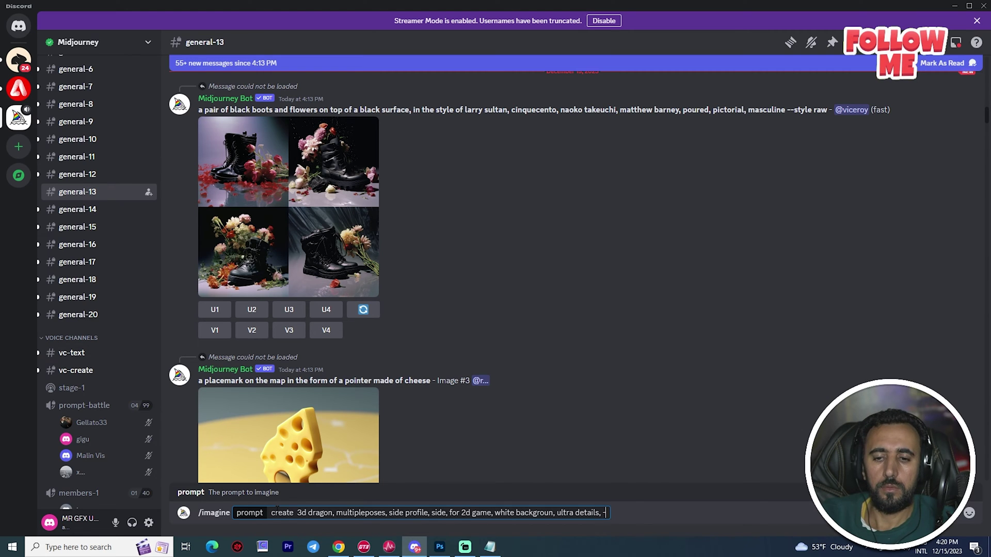
{"action": "type", "text": "- n"}
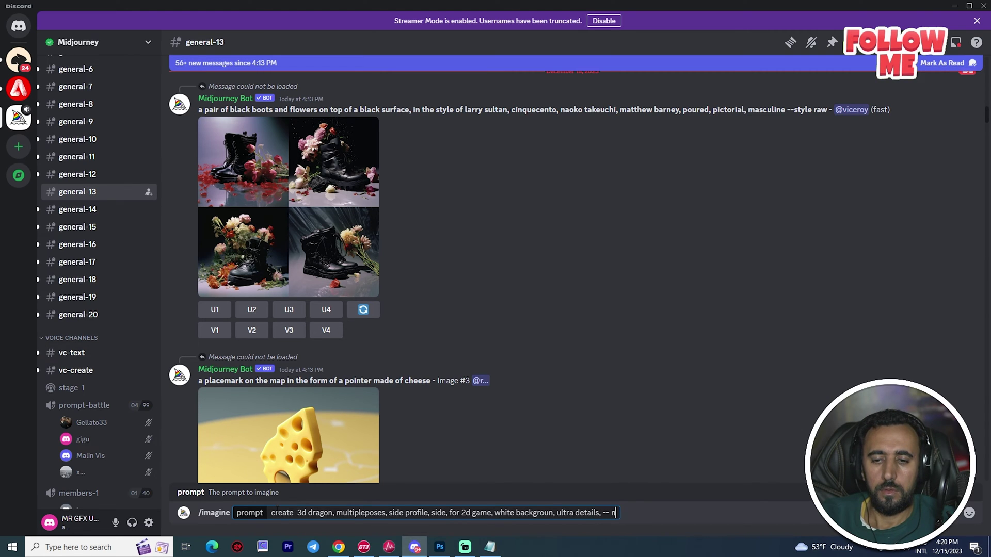
{"action": "type", "text": "o outl"}
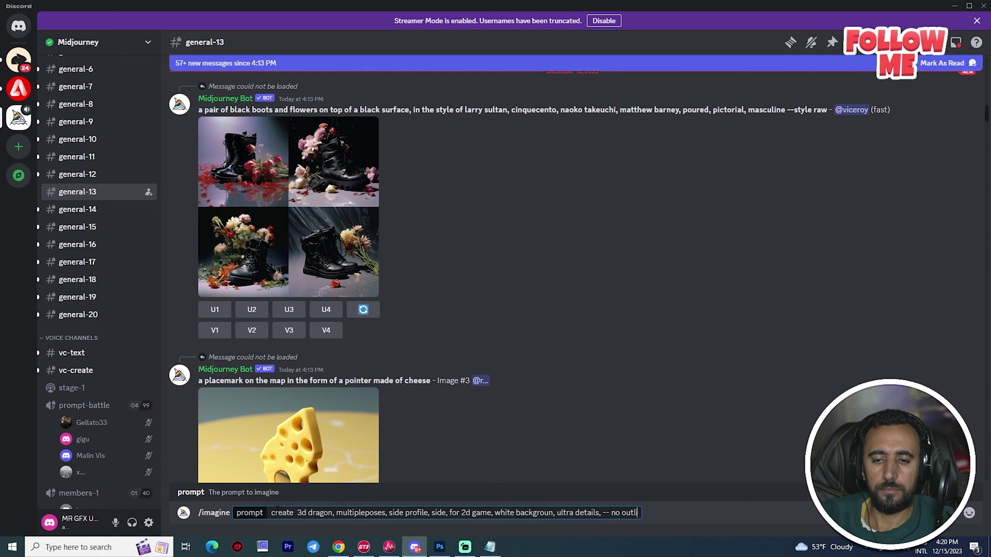
{"action": "type", "text": "ine --"}
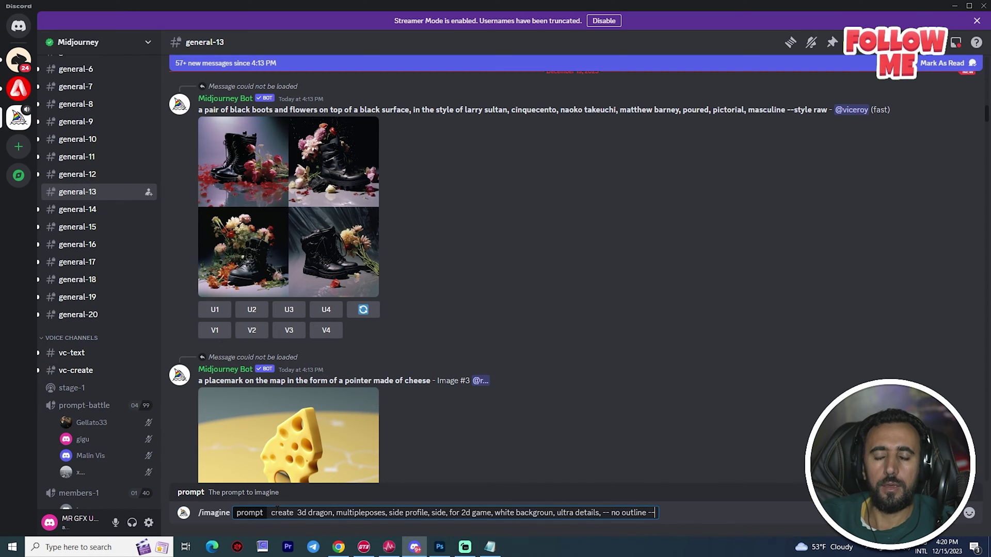
{"action": "type", "text": "s50"}
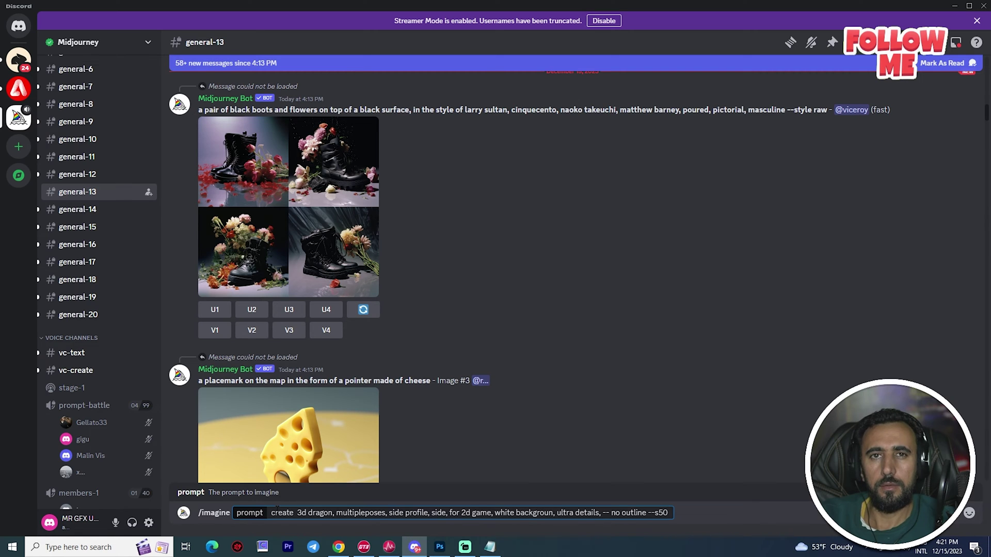
{"action": "type", "text": " --"}
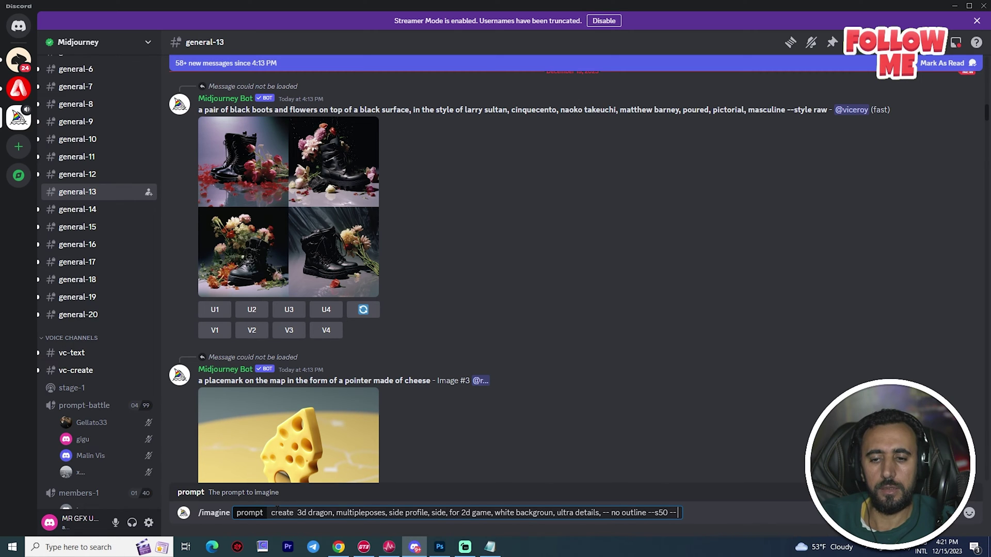
{"action": "type", "text": " ar 18"}
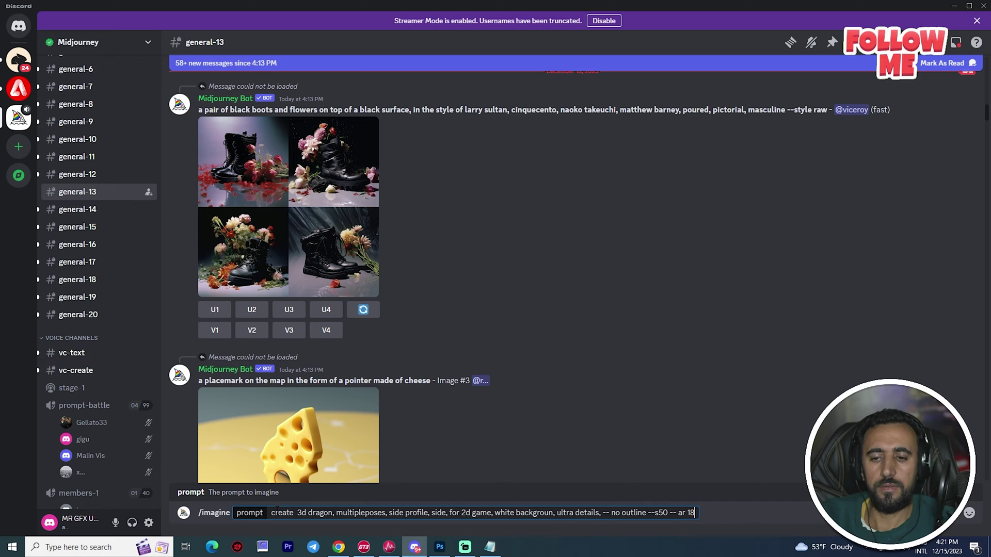
{"action": "key", "text": "BackSpace"}
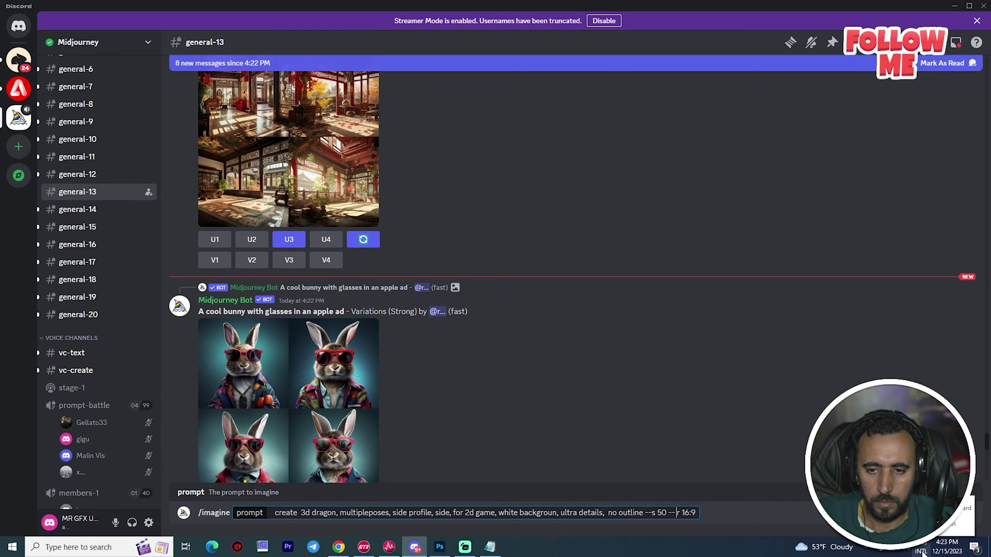
Correct the aspect ratio parameter to "--ar 16:9", and copy and submit the whole prompt
{"action": "type", "text": "a"}
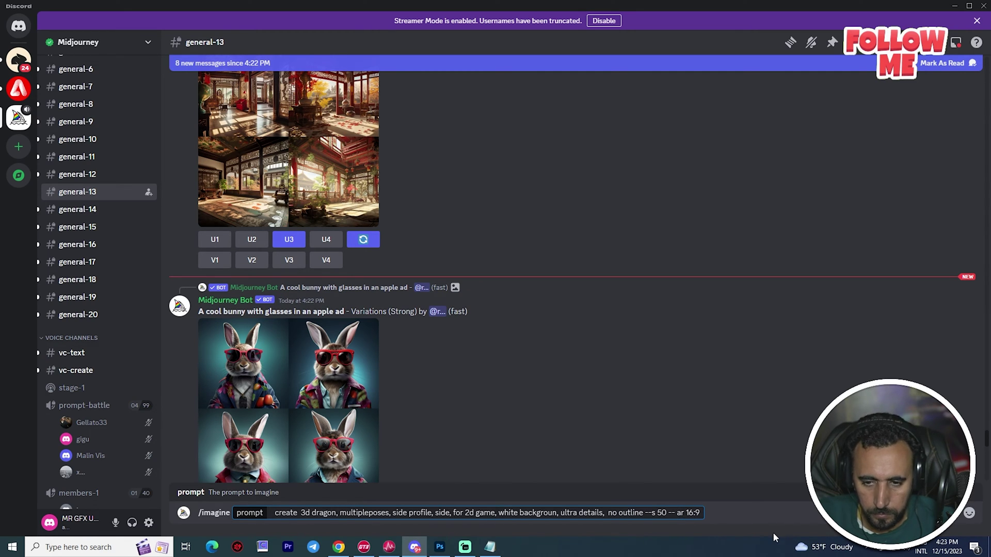
{"action": "key", "text": "BackSpace"}
{"action": "key", "text": "ctrl+a"}
{"action": "key", "text": "ctrl+c"}
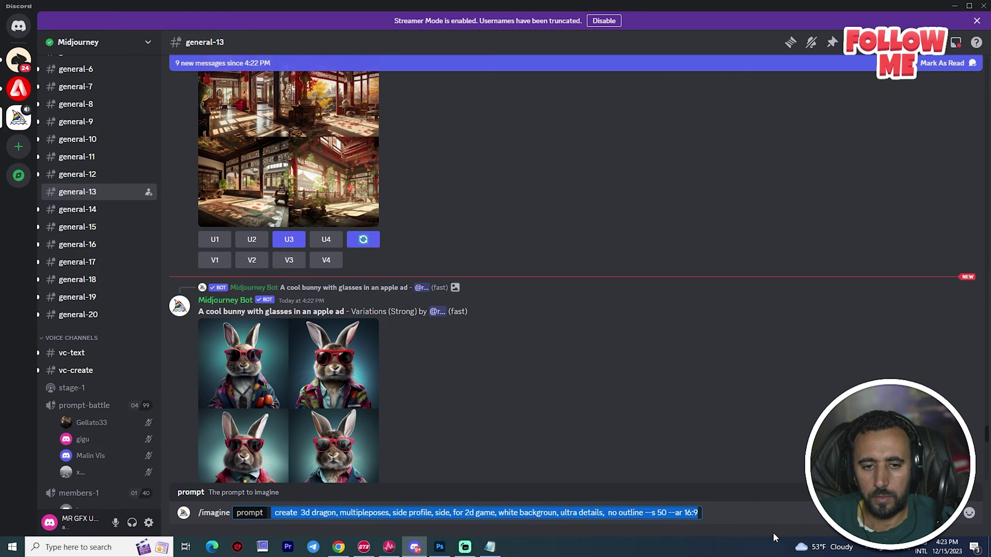
{"action": "key", "text": "Return"}
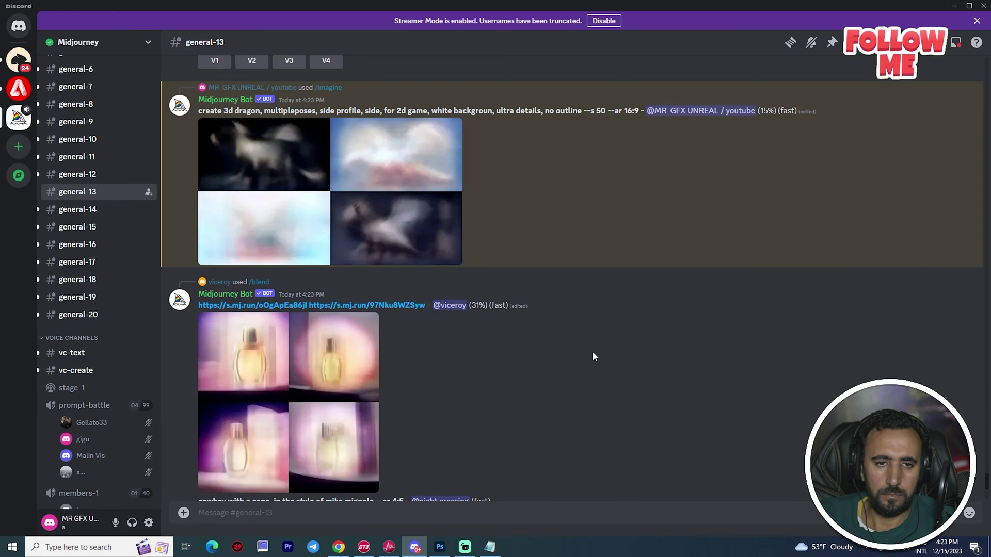
Select the full text of the submitted dragon prompt, through "--ar 16:9", for reuse
{"action": "scroll", "coordinate": [593, 351], "scroll_direction": "up", "scroll_amount": 2}
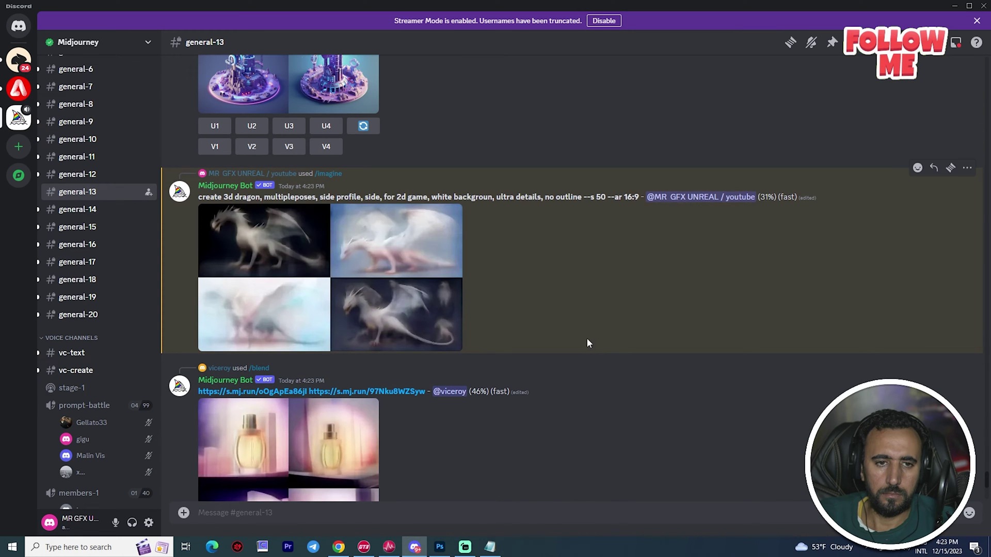
{"action": "double_click", "coordinate": [209, 197]}
{"action": "left_click_drag", "start_coordinate": [210, 196], "coordinate": [645, 192]}
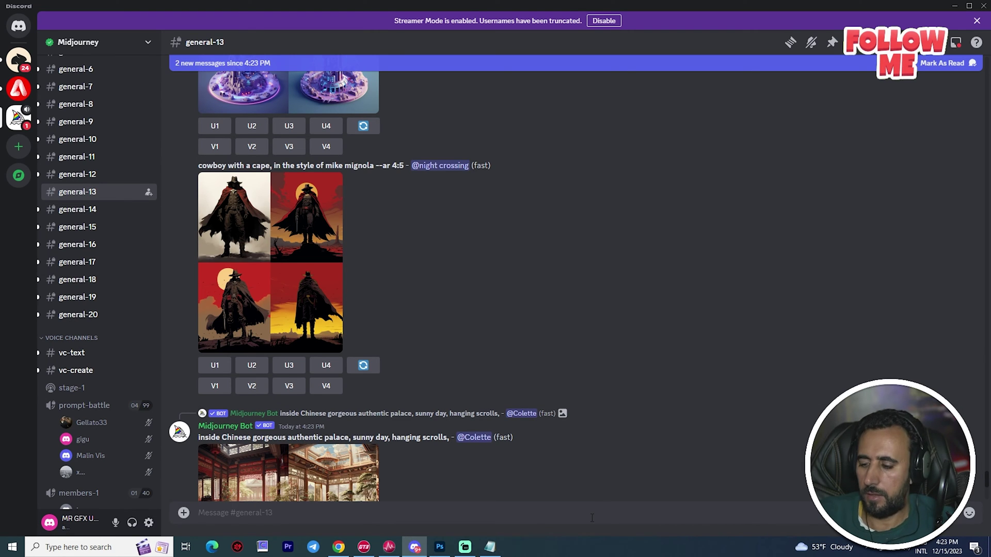
Paste the dragon prompt into a new /imagine command and correct its wording to "multiple poses" and "white background"
{"action": "type", "text": "/i"}
{"action": "key", "text": "Return"}
{"action": "key", "text": "ctrl+v"}
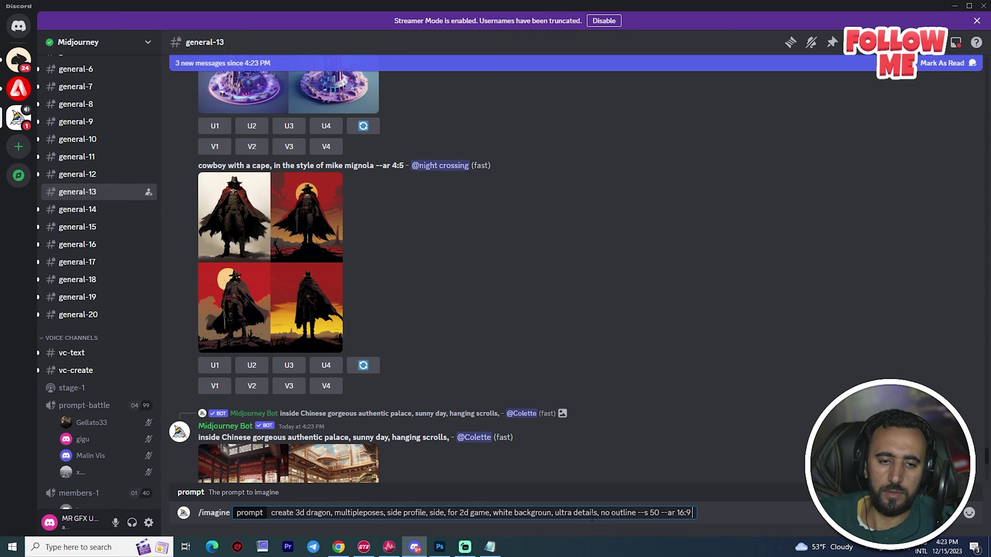
{"action": "left_click", "coordinate": [363, 512]}
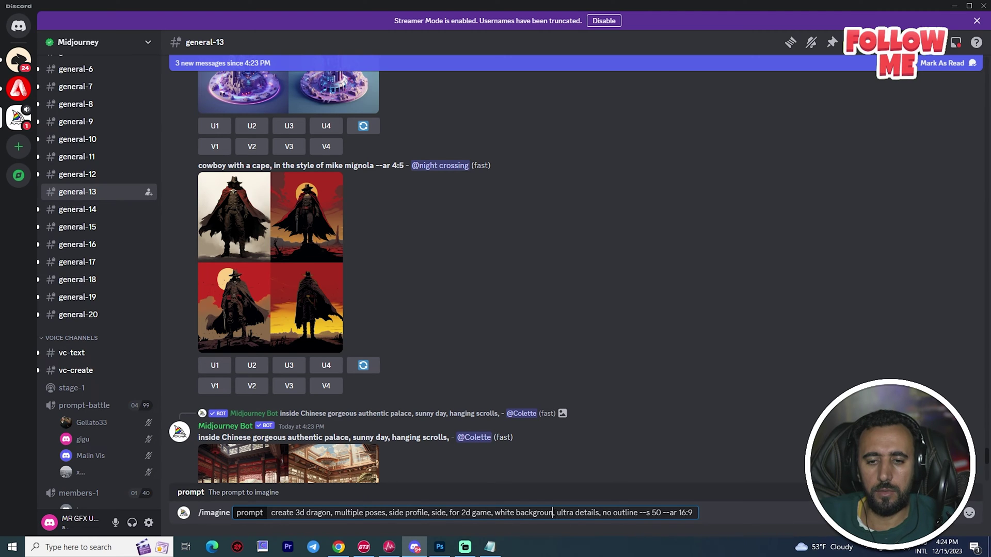
{"action": "type", "text": "d"}
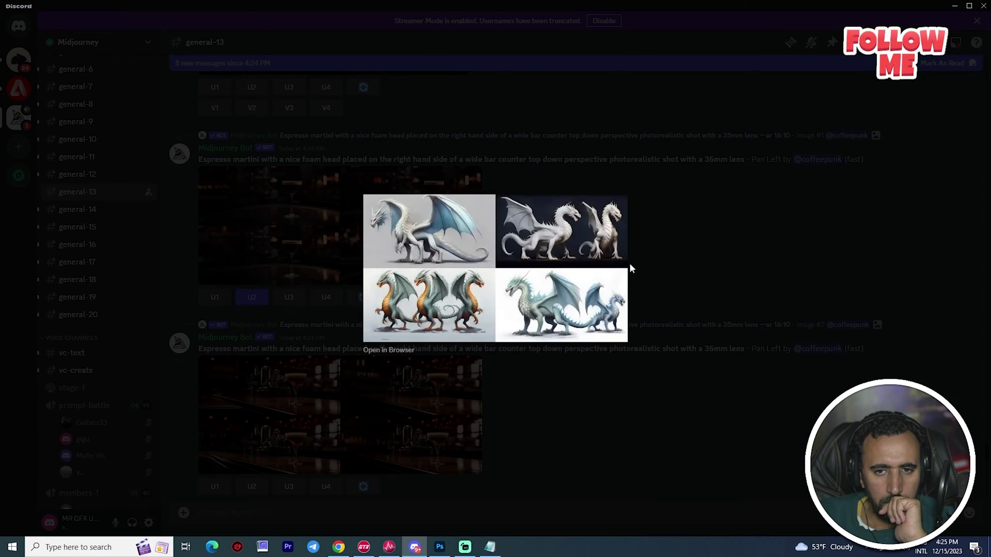
Examine enlarged views of the new dragon image grid and the earlier "3d funny dragon" grid in the Midjourney Bot conversation
{"action": "left_click", "coordinate": [707, 249]}
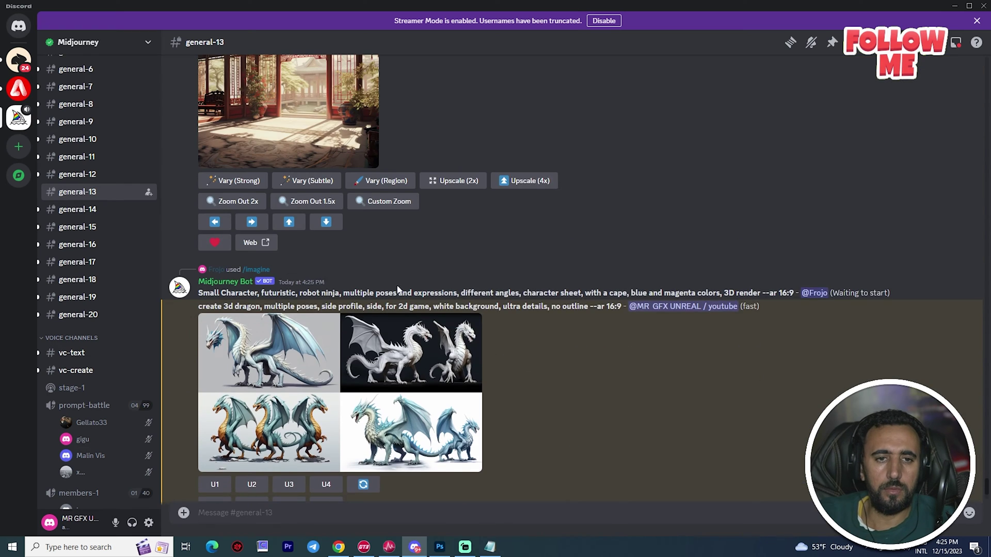
{"action": "left_click", "coordinate": [284, 325]}
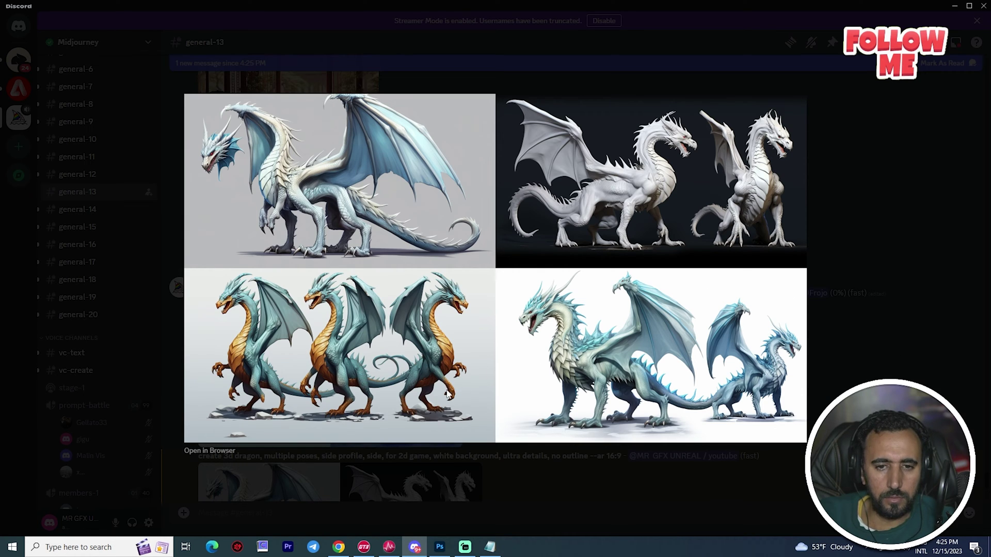
{"action": "left_click", "coordinate": [884, 222]}
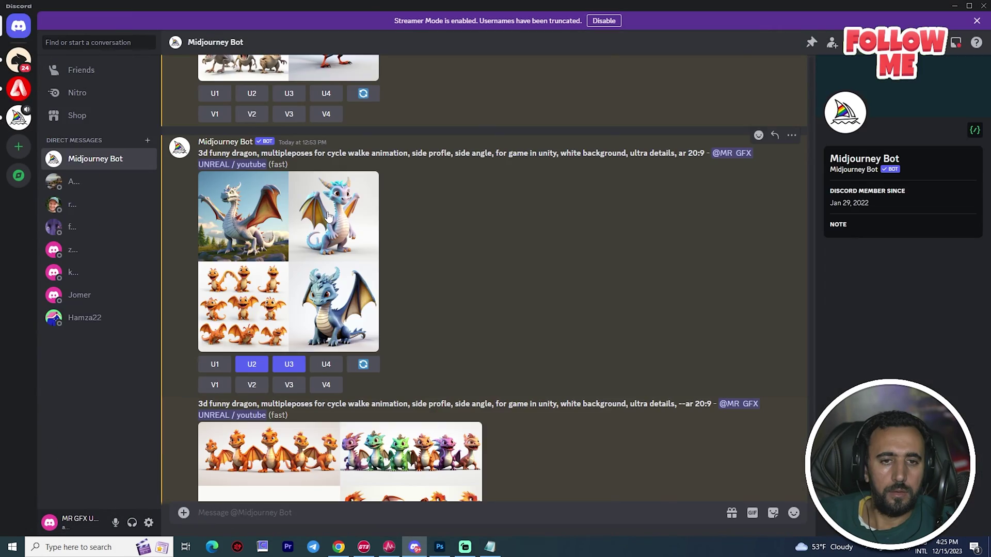
{"action": "left_click", "coordinate": [377, 235]}
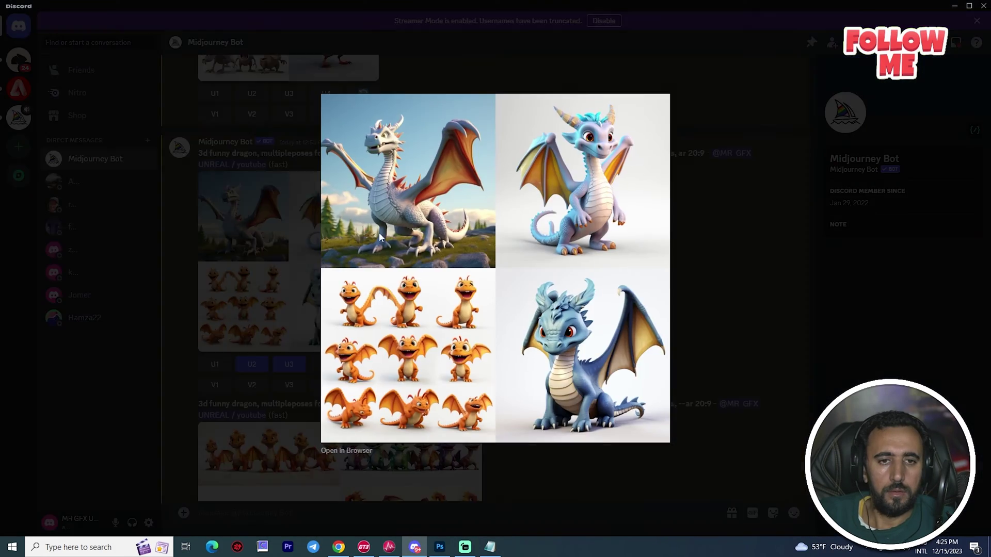
Close the enlarged view and request an upscale of image 2 from the older "3d funny dragon" grid with ar 20:9
{"action": "key", "text": "Escape"}
{"action": "scroll", "coordinate": [432, 237], "scroll_direction": "up", "scroll_amount": 2}
{"action": "scroll", "coordinate": [432, 250], "scroll_direction": "down", "scroll_amount": 1}
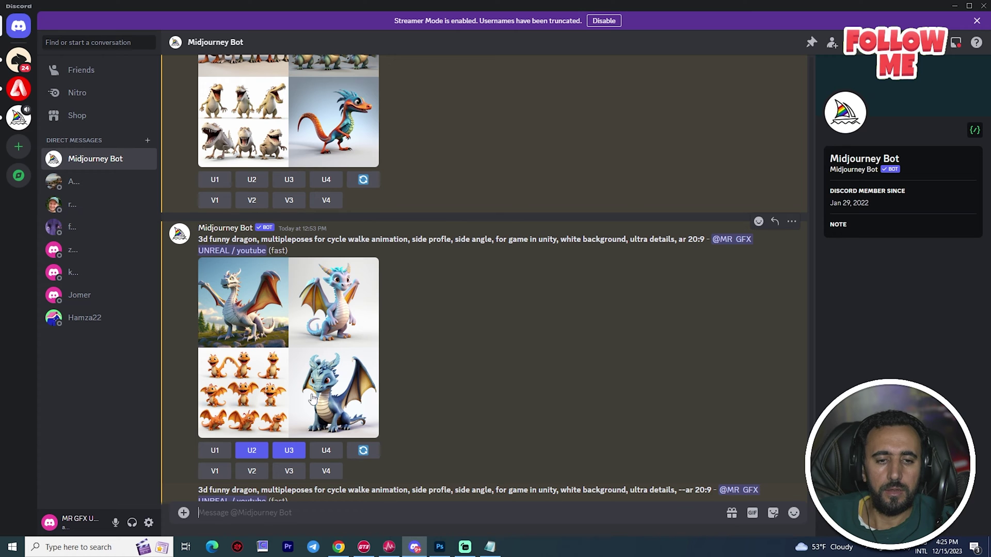
{"action": "left_click", "coordinate": [256, 456]}
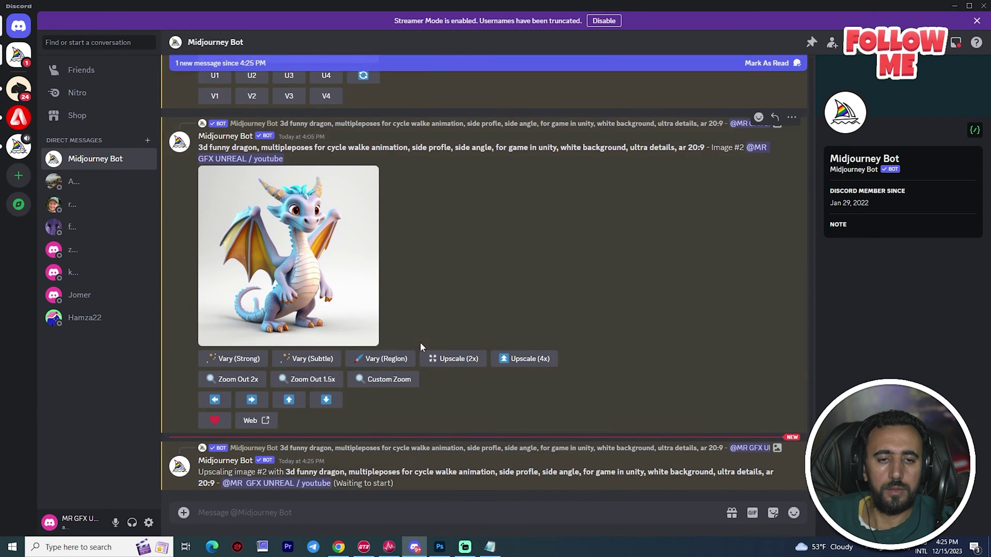
Open the upscaled image #2 of the blue dragon in the browser at full size and copy the image
{"action": "left_click", "coordinate": [303, 243]}
{"action": "left_click", "coordinate": [293, 227]}
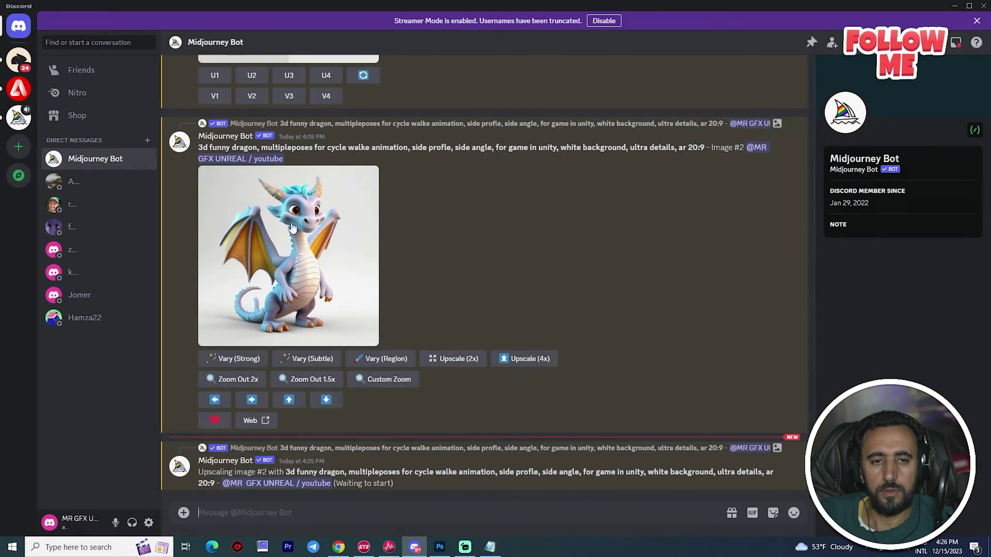
{"action": "left_click", "coordinate": [374, 296]}
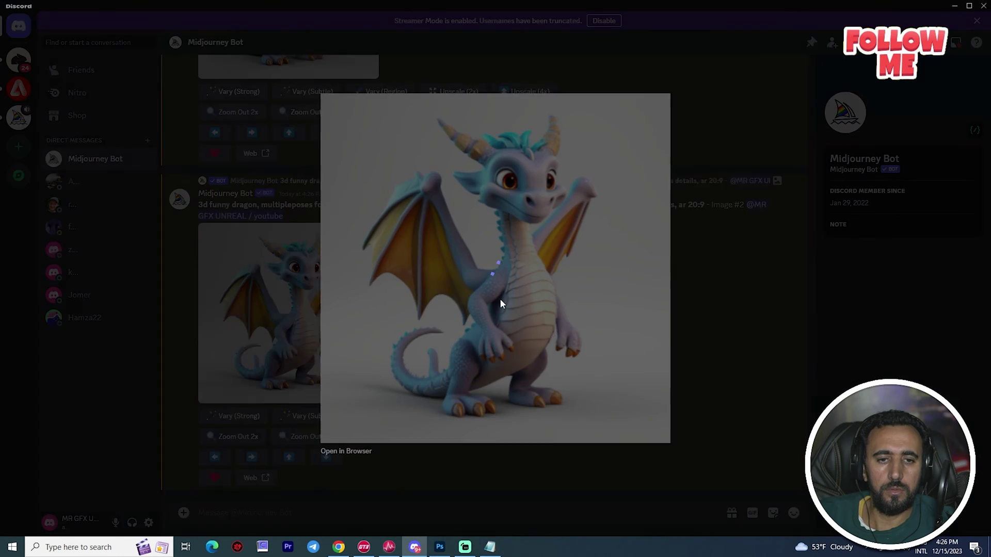
{"action": "right_click", "coordinate": [506, 217]}
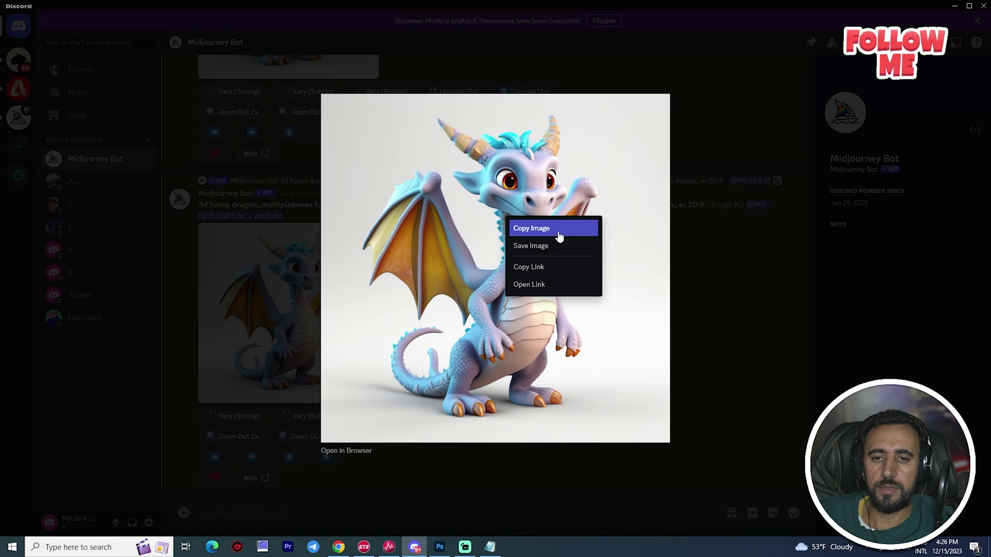
{"action": "left_click", "coordinate": [352, 452]}
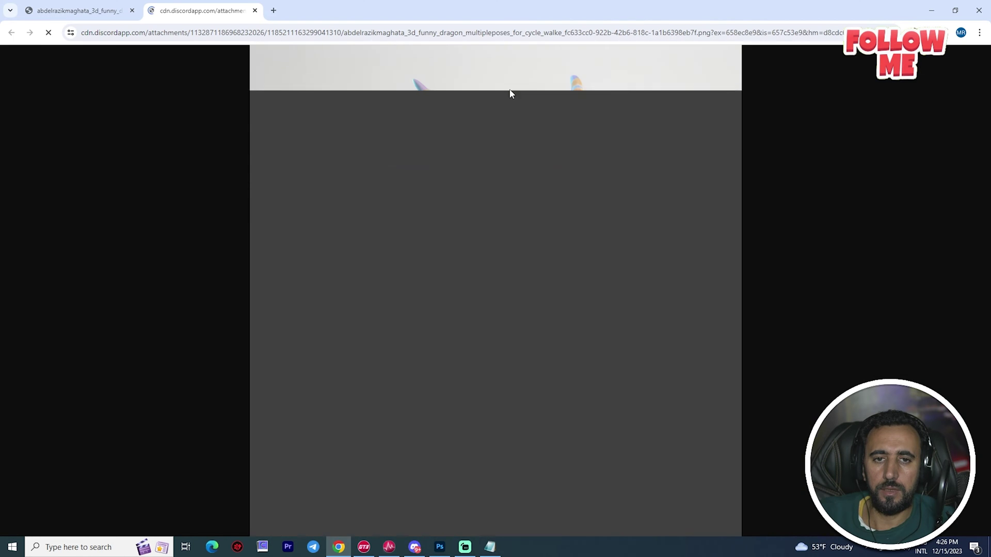
{"action": "right_click", "coordinate": [567, 188]}
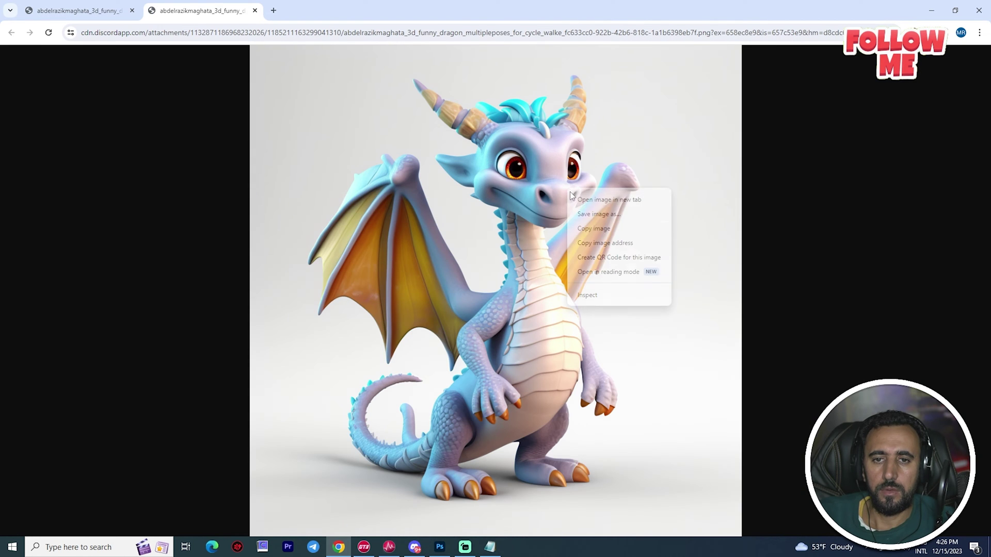
{"action": "left_click", "coordinate": [607, 232]}
Switch to Photoshop, create a 1024 x 1024 px document from the Clipboard preset, and paste the dragon image into it
{"action": "left_click", "coordinate": [440, 547]}
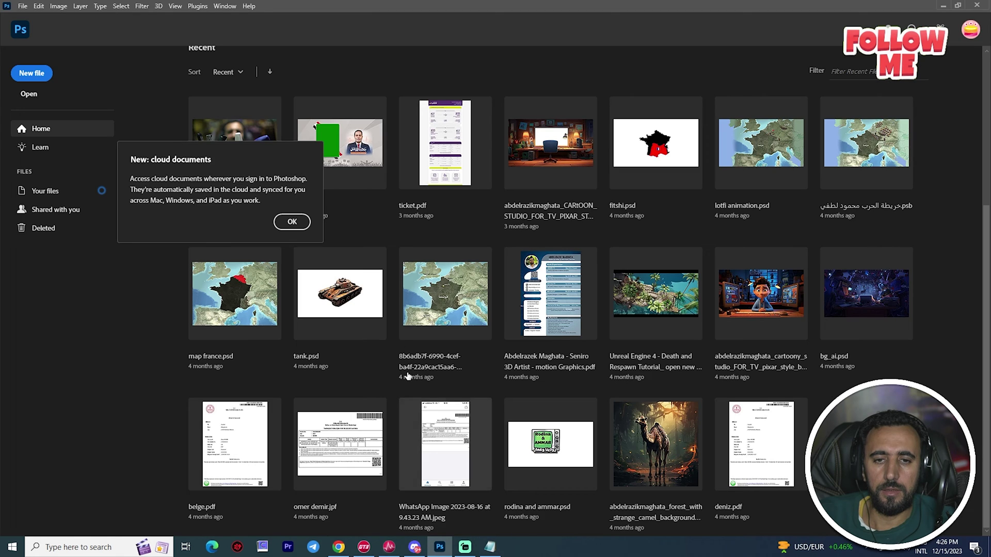
{"action": "left_click", "coordinate": [292, 222]}
{"action": "left_click", "coordinate": [22, 6]}
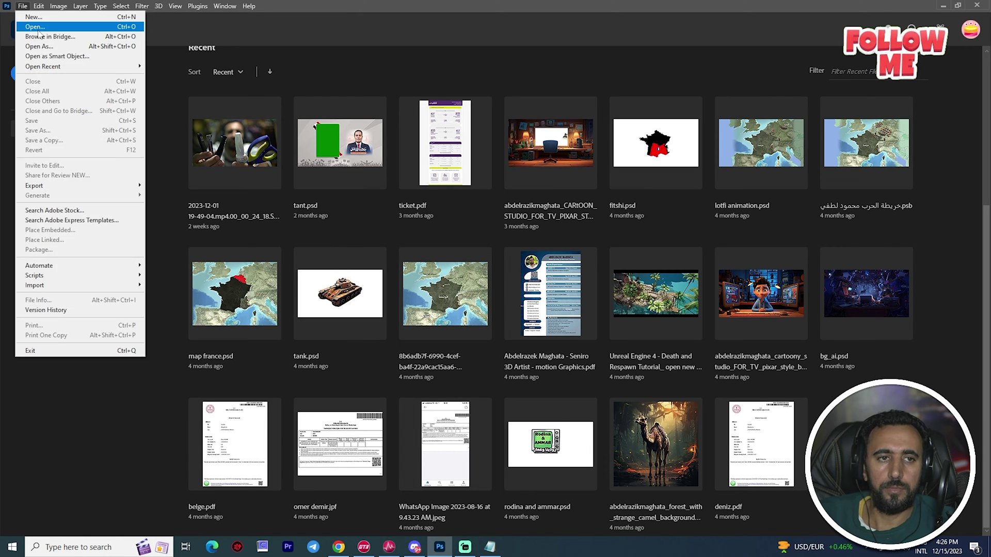
{"action": "left_click", "coordinate": [33, 16]}
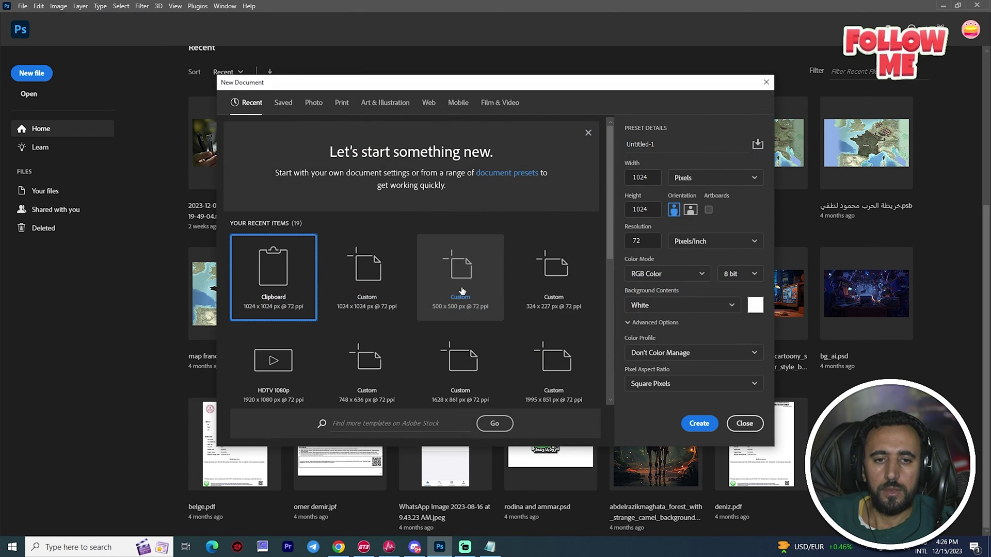
{"action": "left_click", "coordinate": [700, 423]}
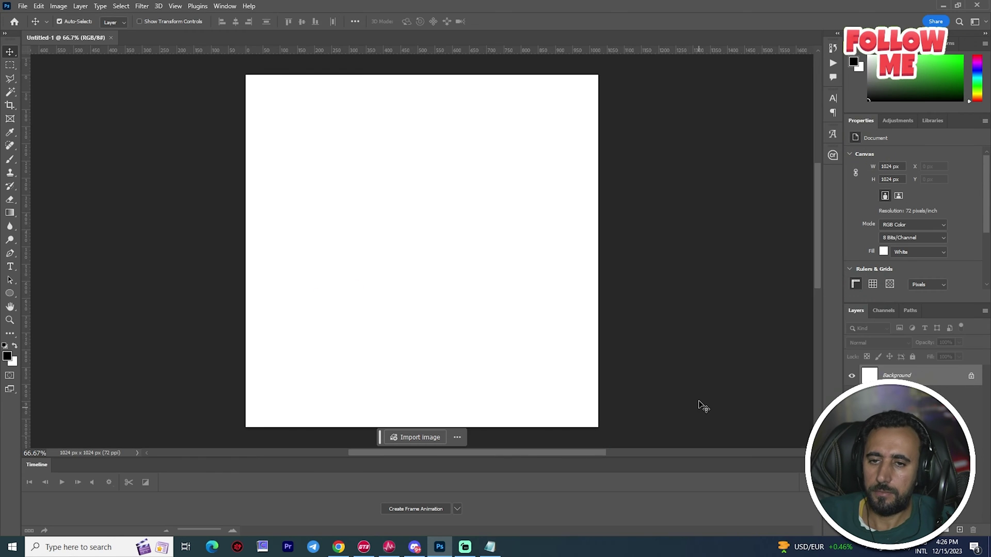
{"action": "key", "text": "ctrl+v"}
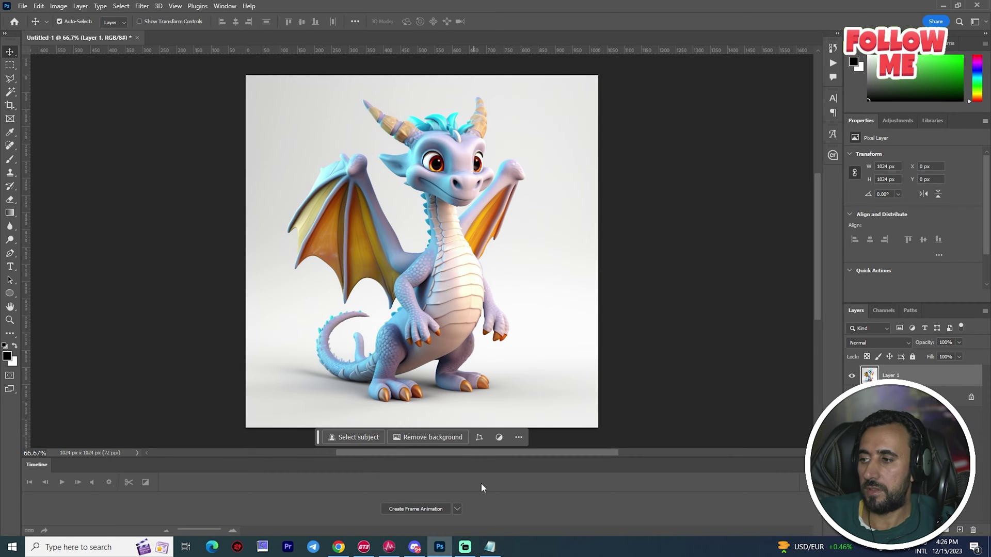
Hide the Timeline panel to enlarge the canvas area
{"action": "scroll", "coordinate": [381, 231], "scroll_direction": "up", "scroll_amount": 1}
{"action": "scroll", "coordinate": [381, 231], "scroll_direction": "down", "scroll_amount": 1}
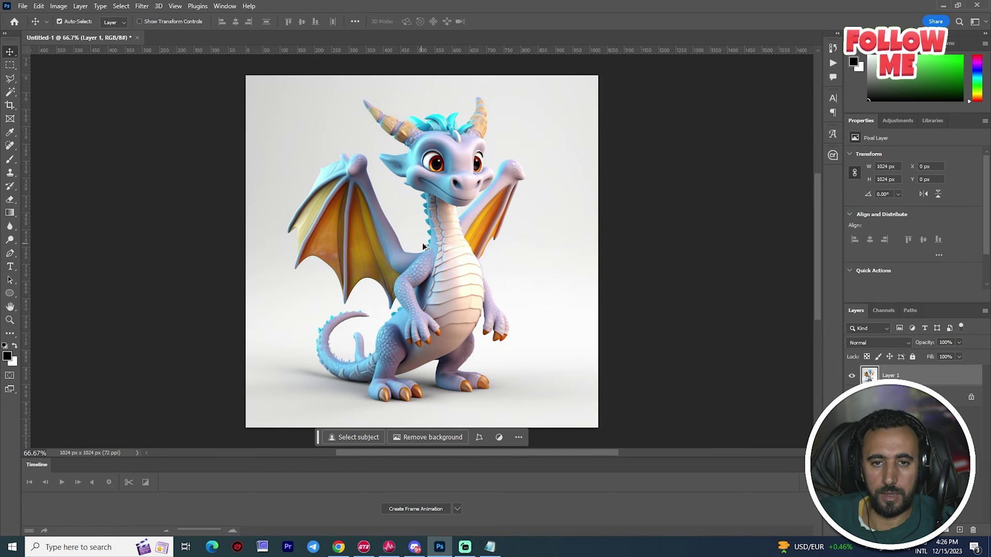
{"action": "scroll", "coordinate": [423, 247], "scroll_direction": "down", "scroll_amount": 1}
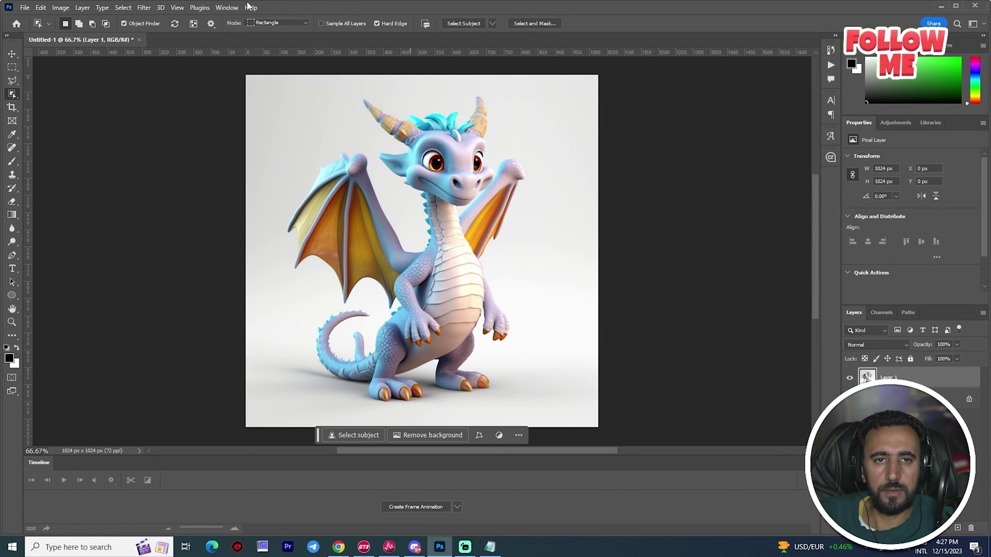
{"action": "left_click", "coordinate": [228, 7]}
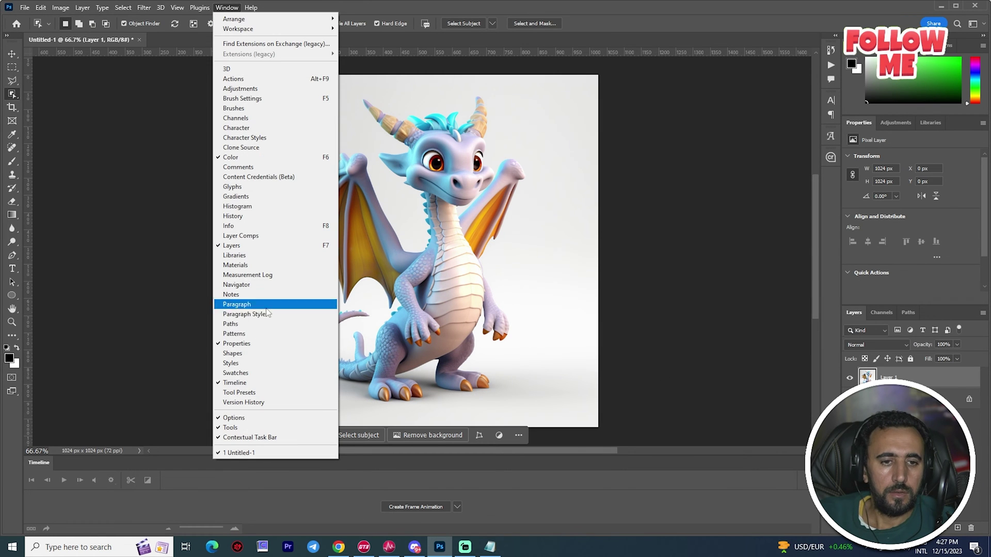
{"action": "left_click", "coordinate": [248, 382]}
{"action": "scroll", "coordinate": [460, 395], "scroll_direction": "up", "scroll_amount": 1}
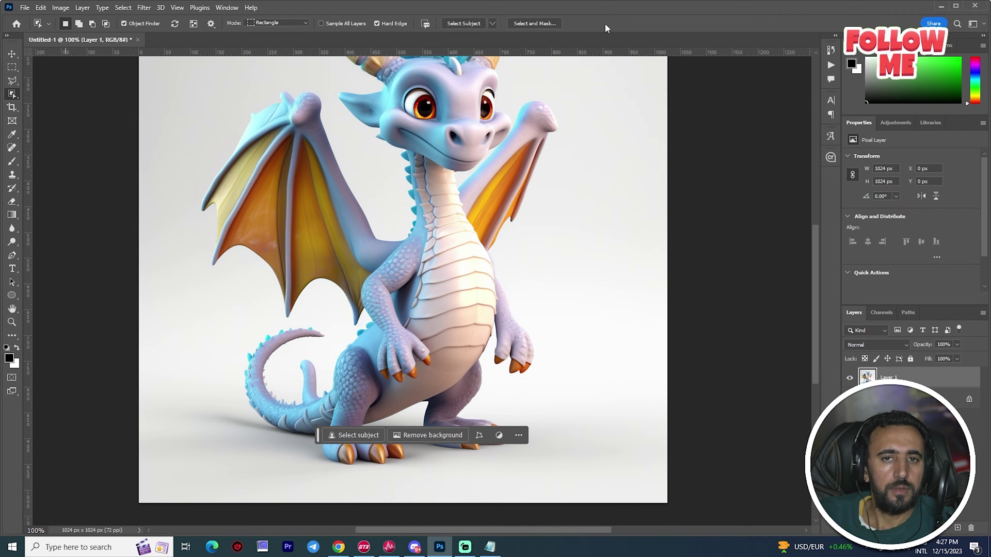
Select the whole dragon with the Object Selection tool in place of a Select Subject selection
{"action": "left_click", "coordinate": [467, 24]}
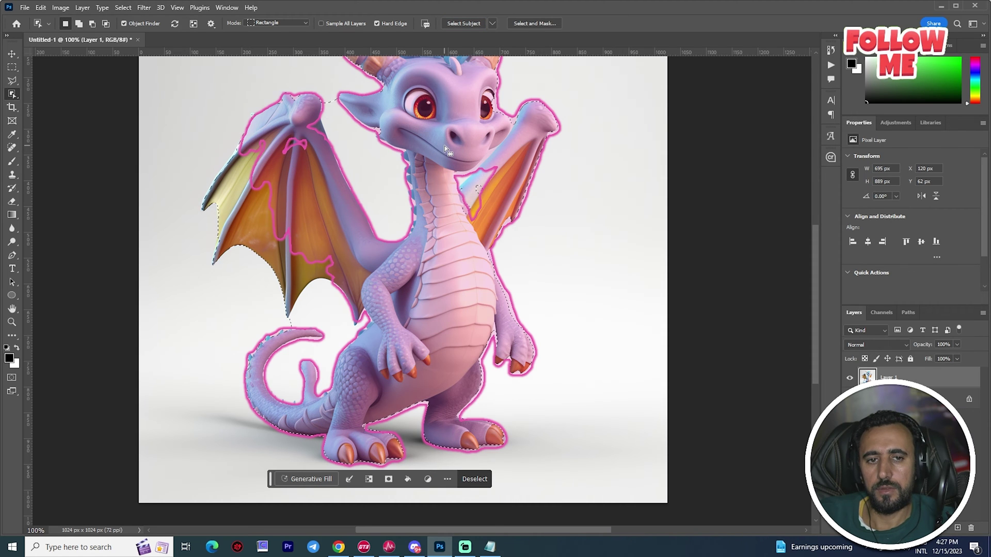
{"action": "key", "text": "ctrl+d"}
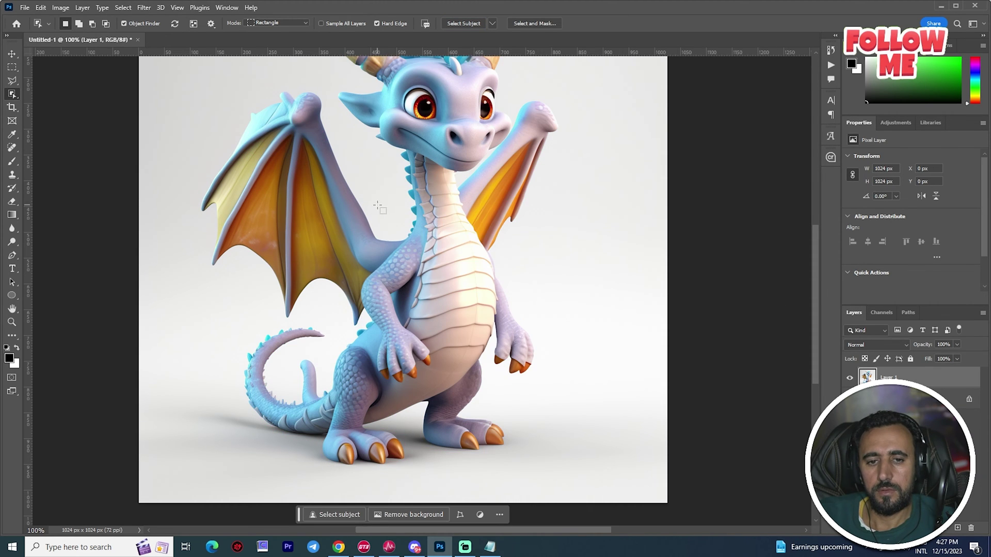
{"action": "left_click", "coordinate": [432, 308]}
{"action": "left_click", "coordinate": [497, 277]}
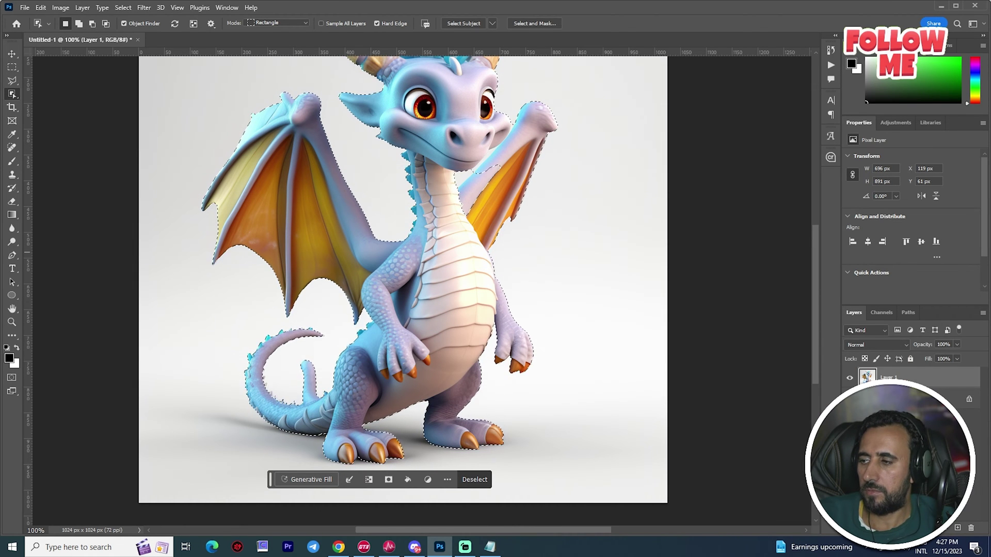
{"action": "key", "text": "alt+Tab"}
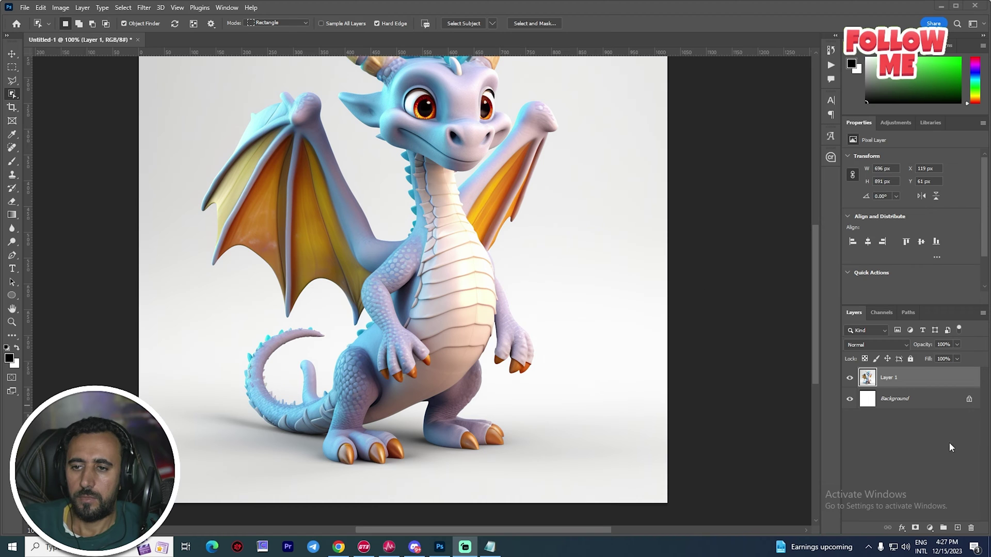
{"action": "key", "text": "ctrl+z"}
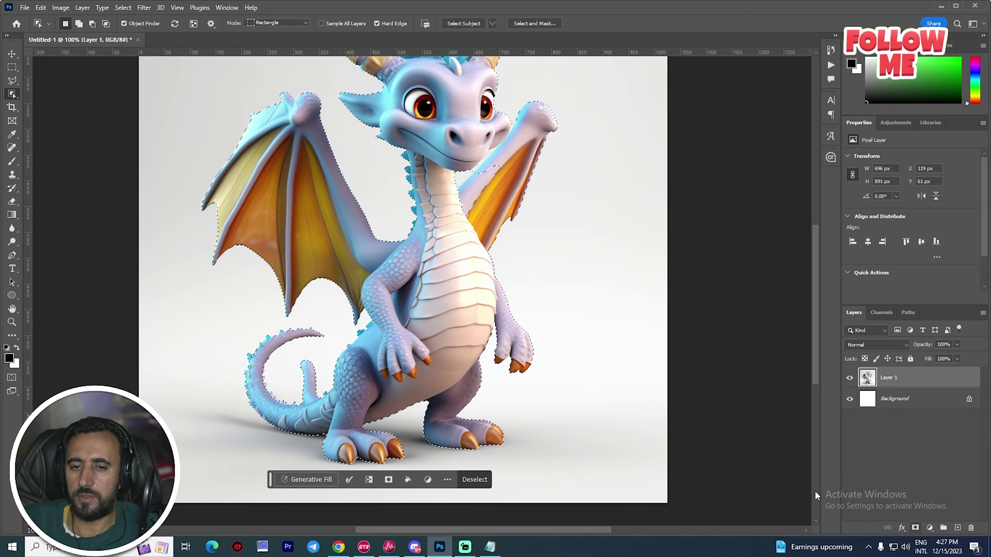
Hide the Background layer and add a layer mask to Layer 1 from the dragon selection
{"action": "left_click", "coordinate": [850, 399]}
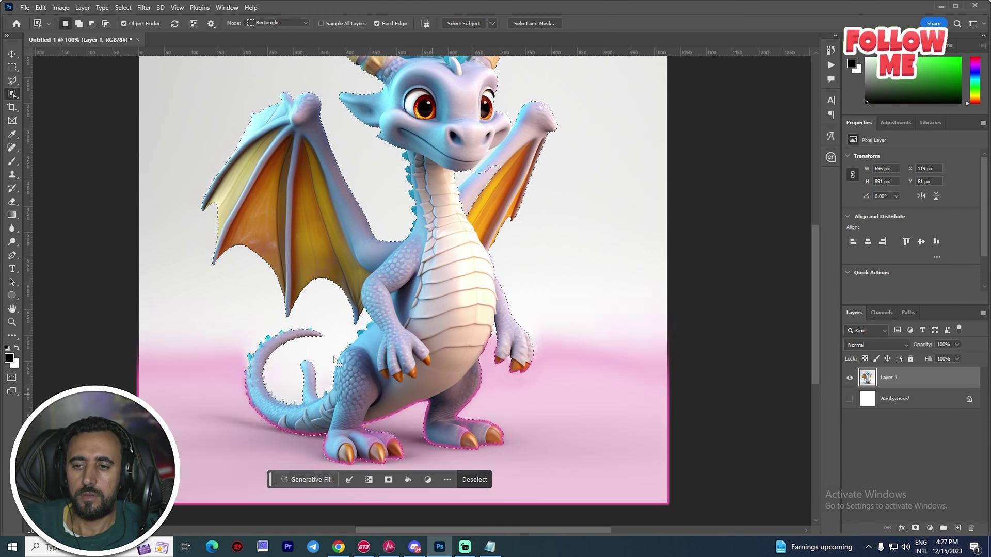
{"action": "key", "text": "v"}
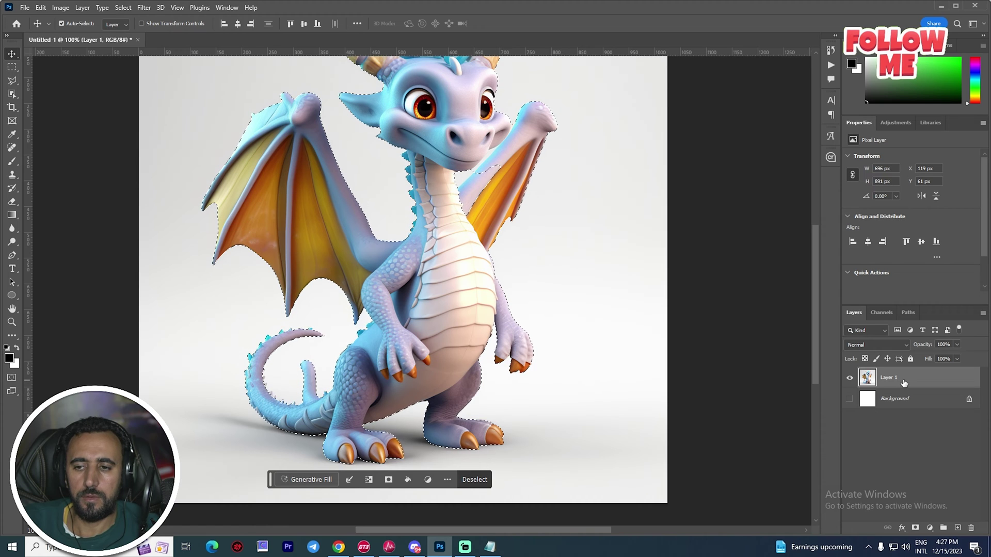
{"action": "left_click", "coordinate": [916, 528]}
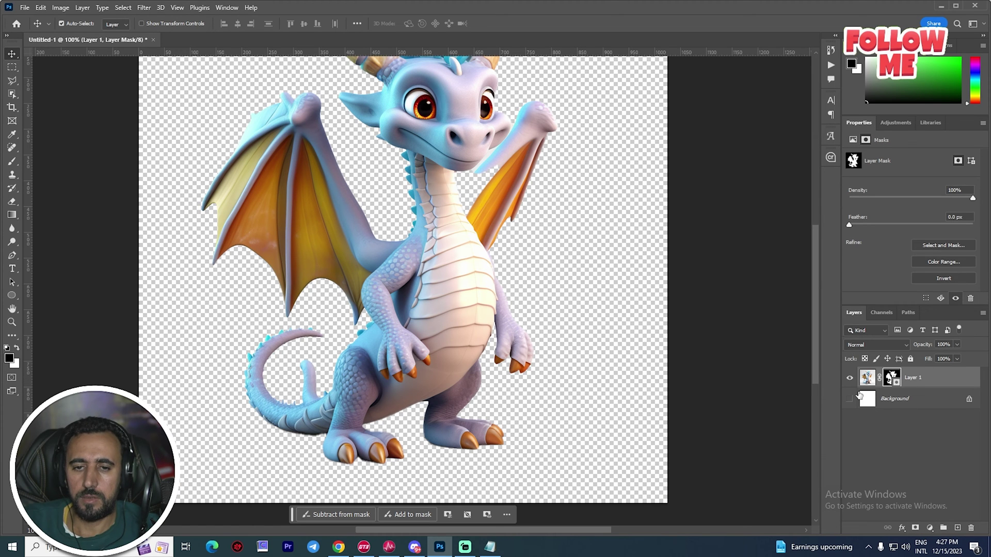
Try to repair the gap in the wing beside the dragon's chin by painting black on Layer 1's mask with a small brush
{"action": "scroll", "coordinate": [472, 346], "scroll_direction": "down", "scroll_amount": 2}
{"action": "scroll", "coordinate": [457, 329], "scroll_direction": "up", "scroll_amount": 3}
{"action": "scroll", "coordinate": [502, 319], "scroll_direction": "up", "scroll_amount": 3}
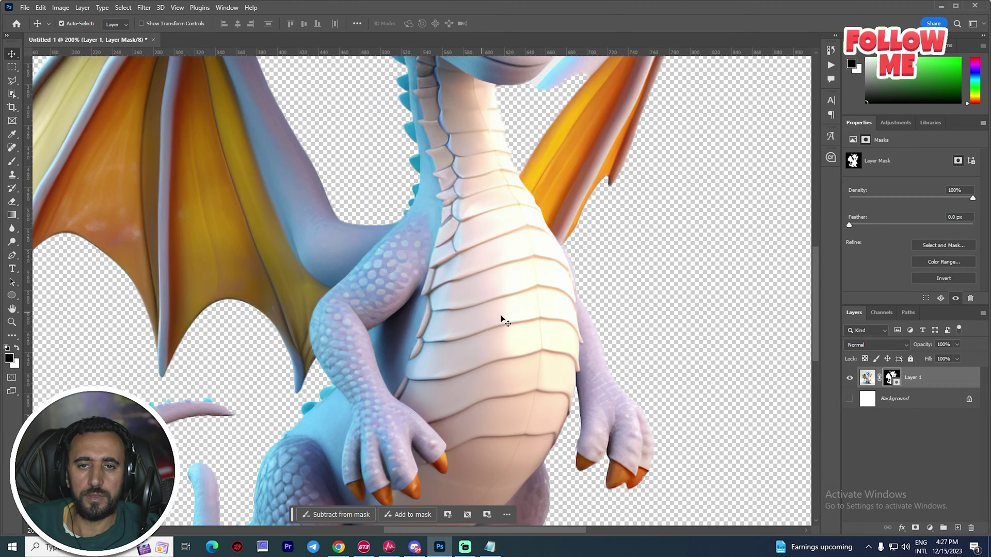
{"action": "scroll", "coordinate": [507, 322], "scroll_direction": "down", "scroll_amount": 2}
{"action": "scroll", "coordinate": [518, 207], "scroll_direction": "up", "scroll_amount": 3}
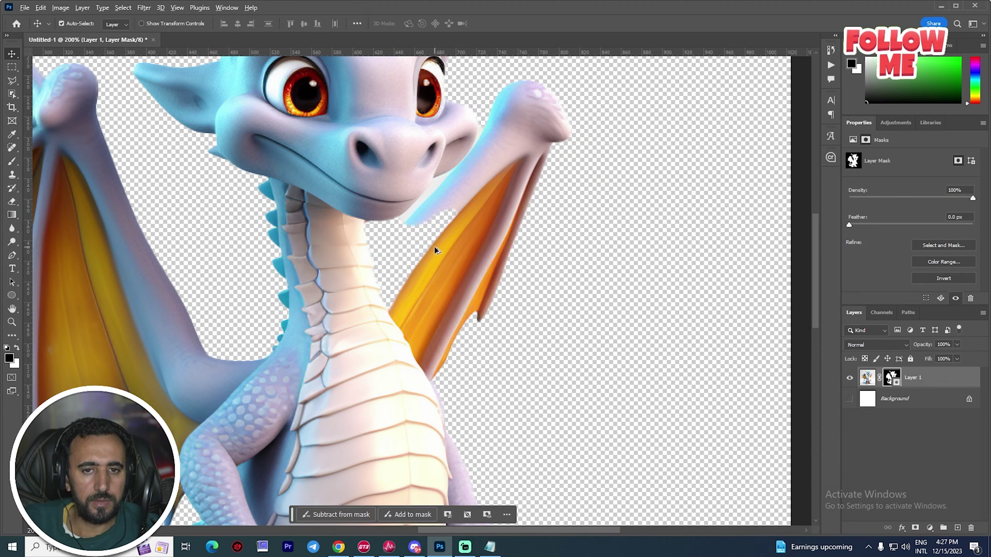
{"action": "scroll", "coordinate": [481, 229], "scroll_direction": "up", "scroll_amount": 1}
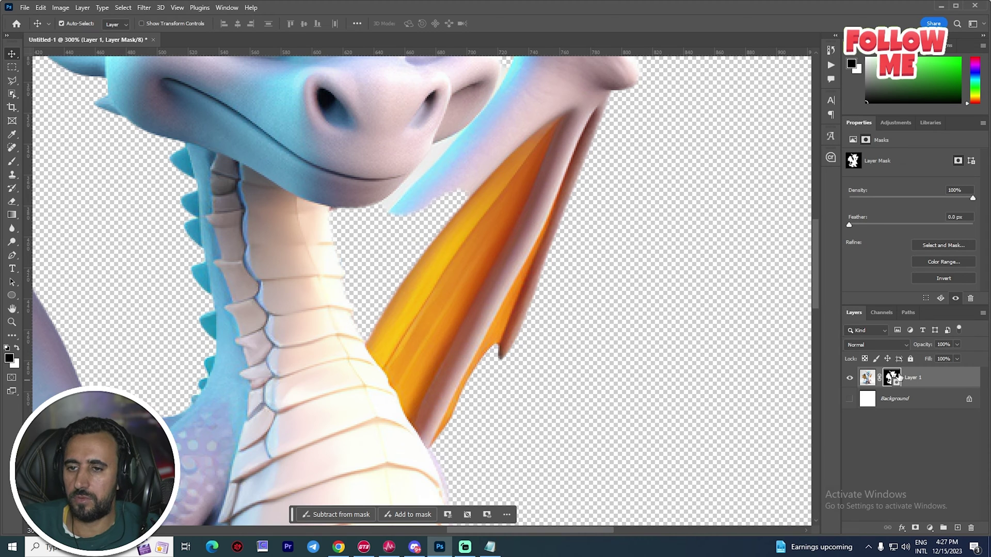
{"action": "left_click", "coordinate": [13, 162]}
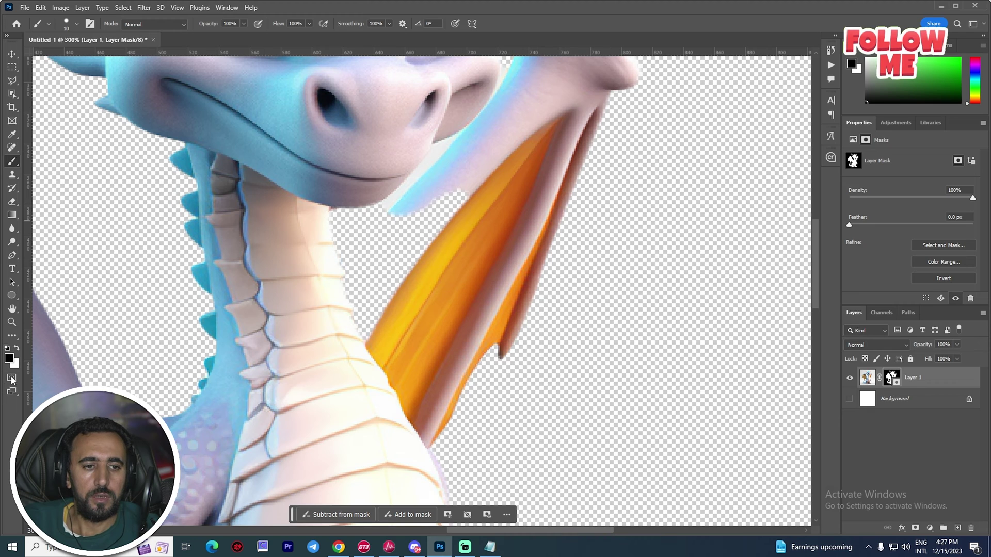
{"action": "mouse_move", "coordinate": [449, 211]}
{"action": "left_mouse_down"}
{"action": "mouse_move", "coordinate": [461, 205]}
{"action": "mouse_move", "coordinate": [449, 225]}
{"action": "left_mouse_up"}
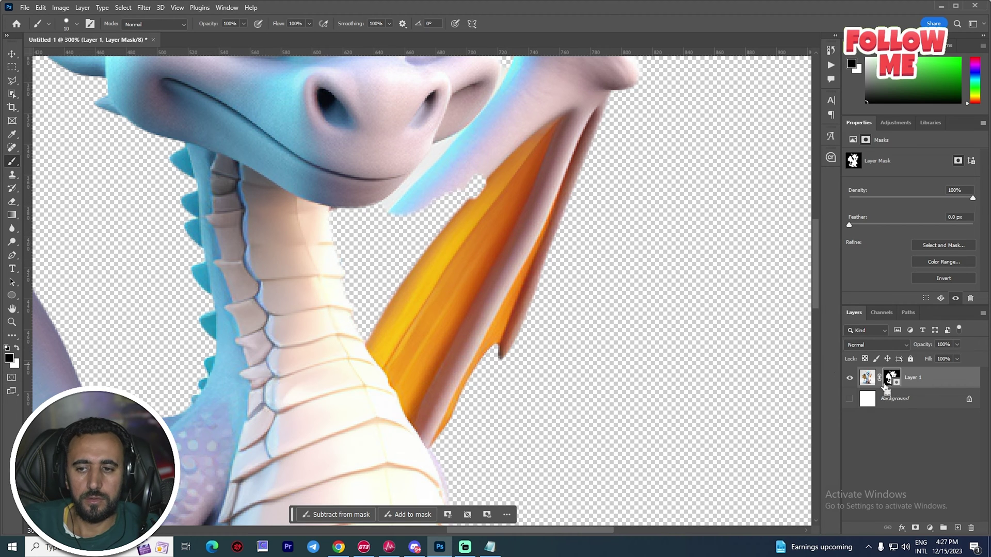
{"action": "key", "text": "ctrl+z"}
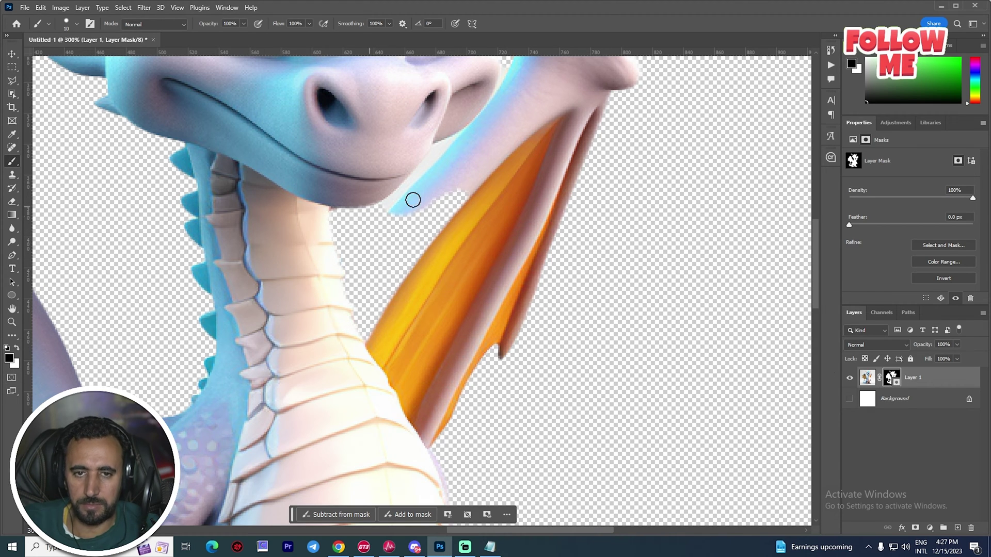
{"action": "left_click_drag", "start_coordinate": [472, 189], "coordinate": [440, 222]}
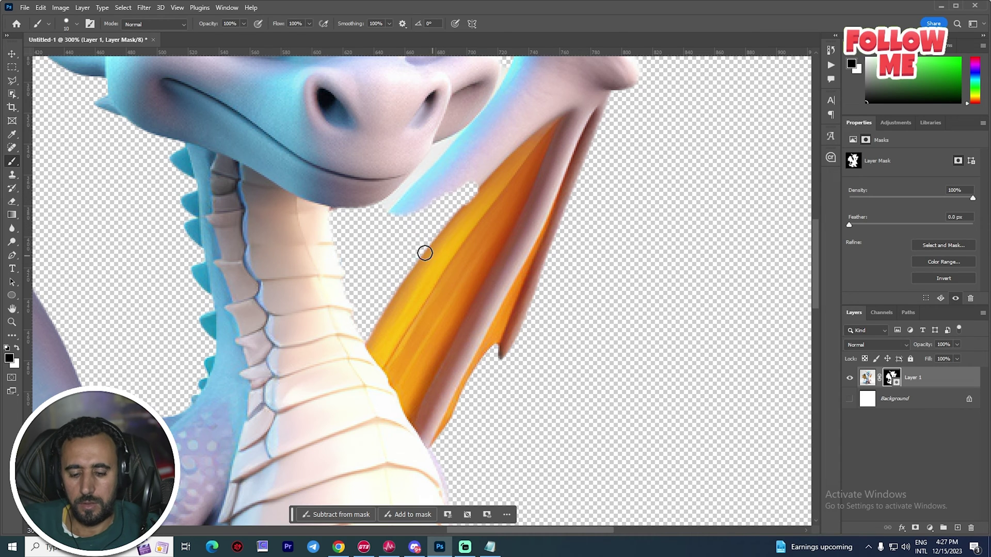
Restore the missing wing area between the chin and neck by painting white on Layer 1's mask, enlarging the brush to 70 px
{"action": "key", "text": "x"}
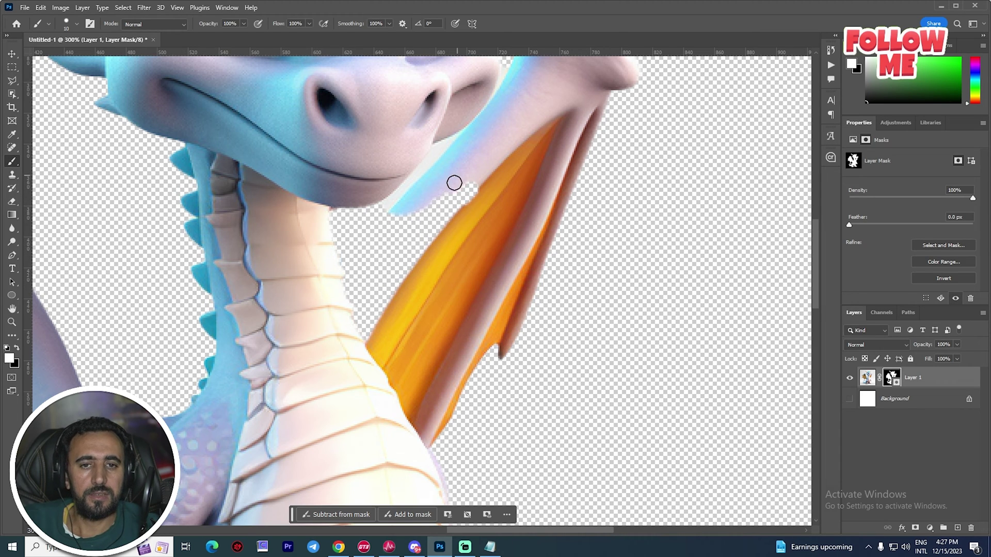
{"action": "left_click_drag", "start_coordinate": [422, 226], "coordinate": [440, 207]}
{"action": "key", "text": "bracketright"}
{"action": "key", "text": "bracketright"}
{"action": "key", "text": "bracketright"}
{"action": "key", "text": "bracketright"}
{"action": "key", "text": "bracketright"}
{"action": "key", "text": "bracketright"}
{"action": "key", "text": "bracketright"}
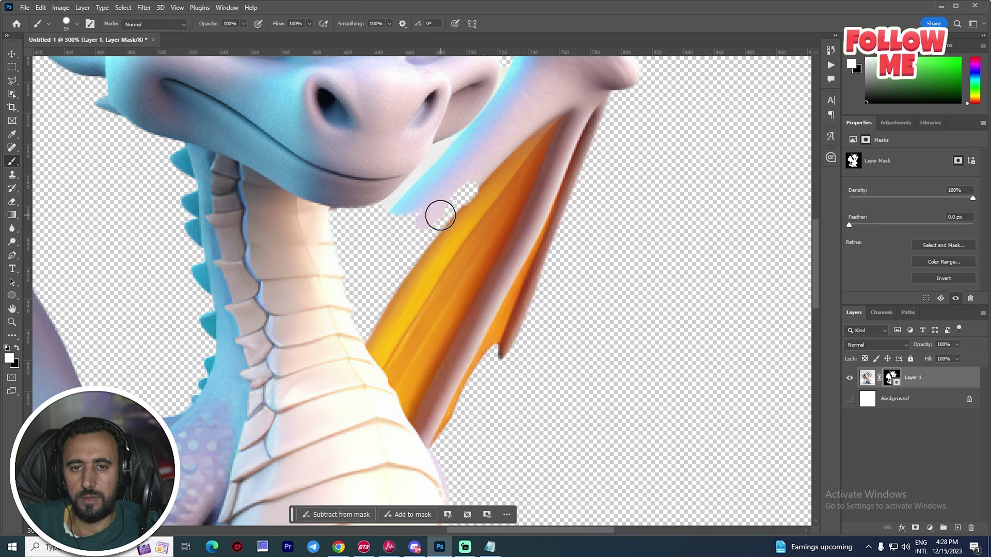
{"action": "key", "text": "bracketright"}
{"action": "key", "text": "bracketright"}
{"action": "key", "text": "bracketright"}
{"action": "mouse_move", "coordinate": [436, 210]}
{"action": "left_mouse_down"}
{"action": "mouse_move", "coordinate": [356, 269]}
{"action": "mouse_move", "coordinate": [390, 221]}
{"action": "mouse_move", "coordinate": [356, 311]}
{"action": "mouse_move", "coordinate": [341, 307]}
{"action": "mouse_move", "coordinate": [337, 210]}
{"action": "mouse_move", "coordinate": [336, 268]}
{"action": "mouse_move", "coordinate": [318, 186]}
{"action": "mouse_move", "coordinate": [354, 370]}
{"action": "mouse_move", "coordinate": [350, 329]}
{"action": "left_mouse_up"}
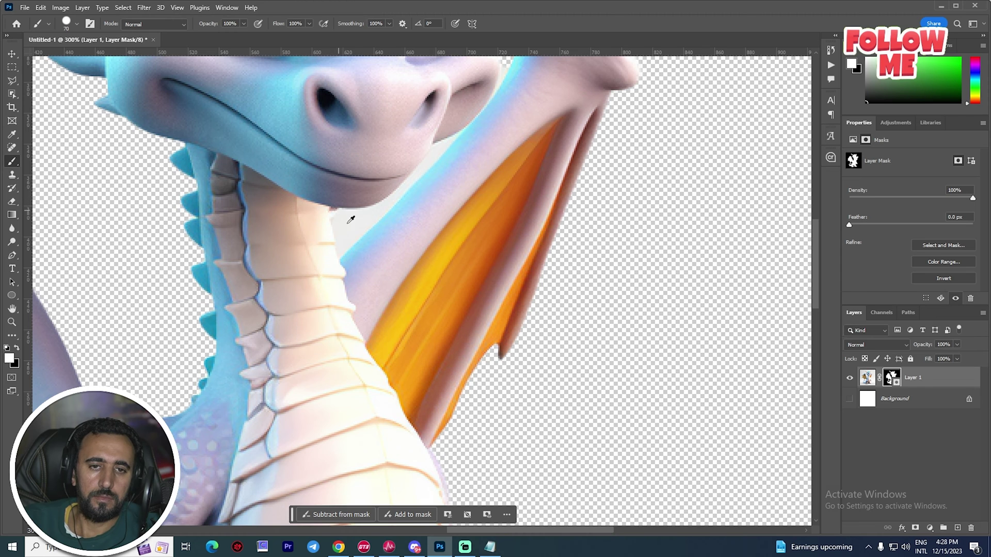
Delete the Background layer and apply Layer 1's mask so the dragon becomes a plain pixel layer
{"action": "scroll", "coordinate": [349, 219], "scroll_direction": "down", "scroll_amount": 4}
{"action": "key", "text": "v"}
{"action": "scroll", "coordinate": [287, 395], "scroll_direction": "up", "scroll_amount": 3}
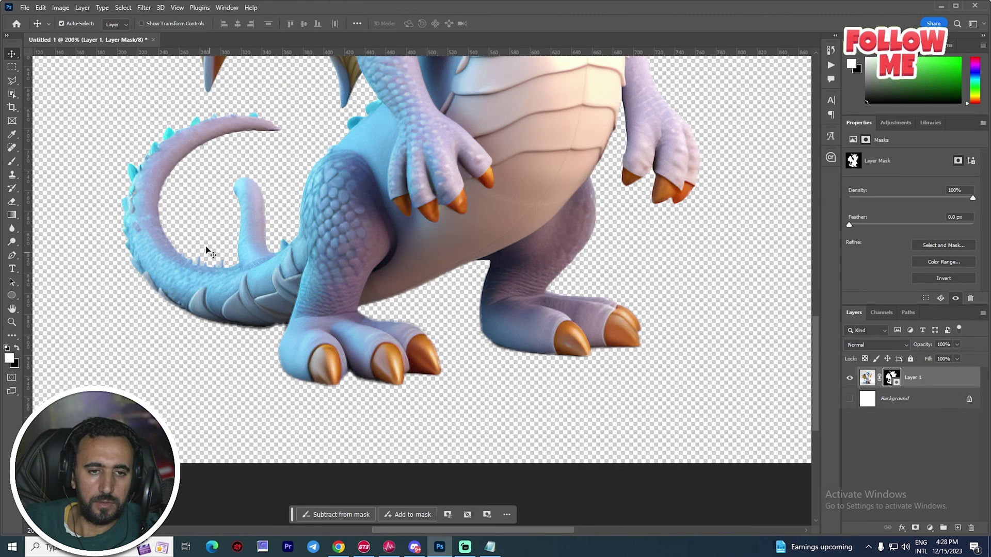
{"action": "scroll", "coordinate": [629, 314], "scroll_direction": "down", "scroll_amount": 1}
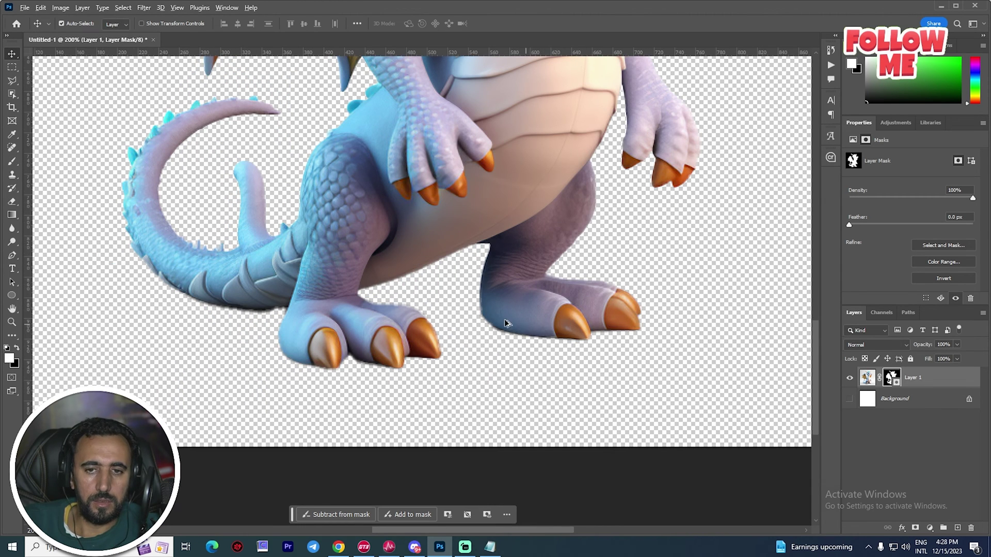
{"action": "key", "text": "ctrl+minus"}
{"action": "scroll", "coordinate": [222, 215], "scroll_direction": "up", "scroll_amount": 2}
{"action": "scroll", "coordinate": [190, 256], "scroll_direction": "up", "scroll_amount": 3}
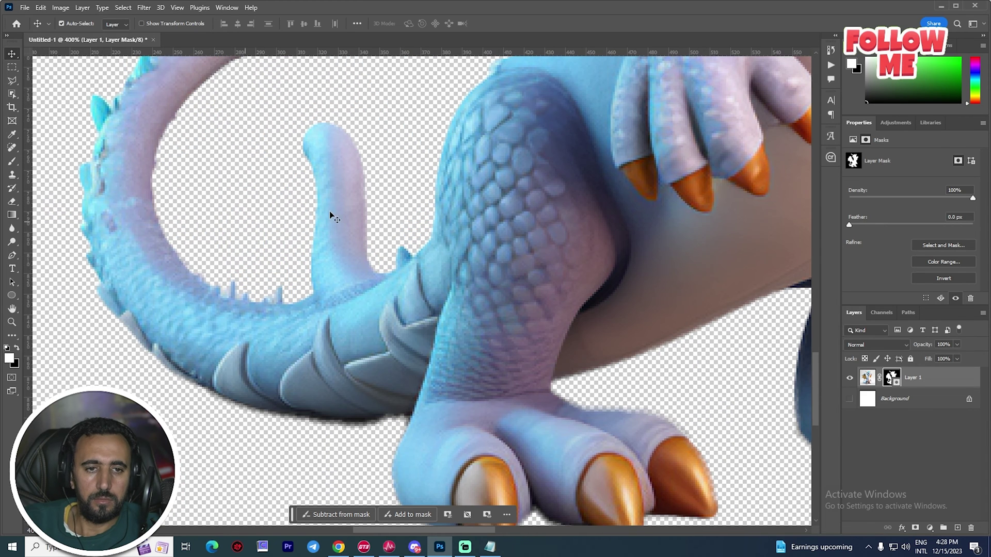
{"action": "left_click", "coordinate": [932, 406]}
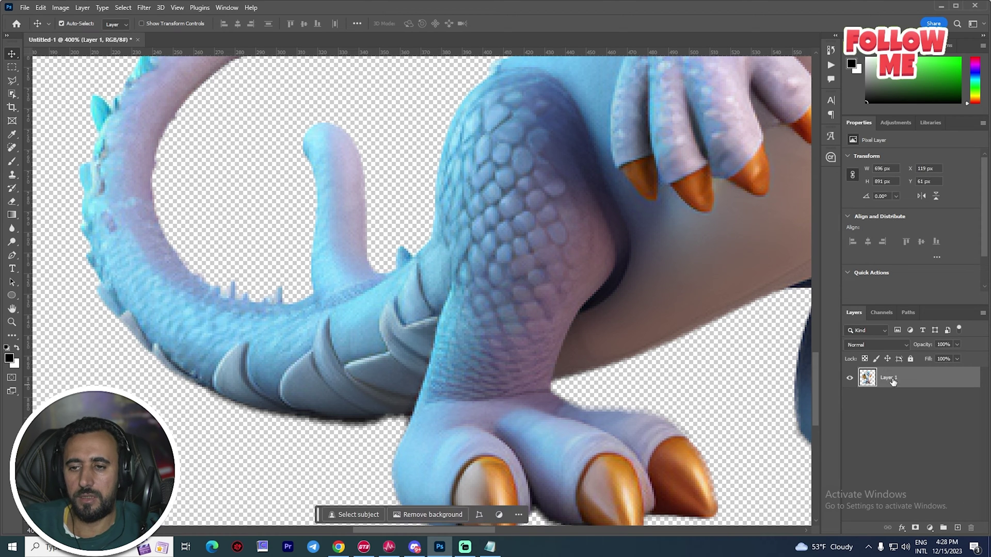
Erase the upper part of the stray stump inside the tail's curve with a soft eraser enlarged to 42 px
{"action": "scroll", "coordinate": [449, 314], "scroll_direction": "down", "scroll_amount": 2}
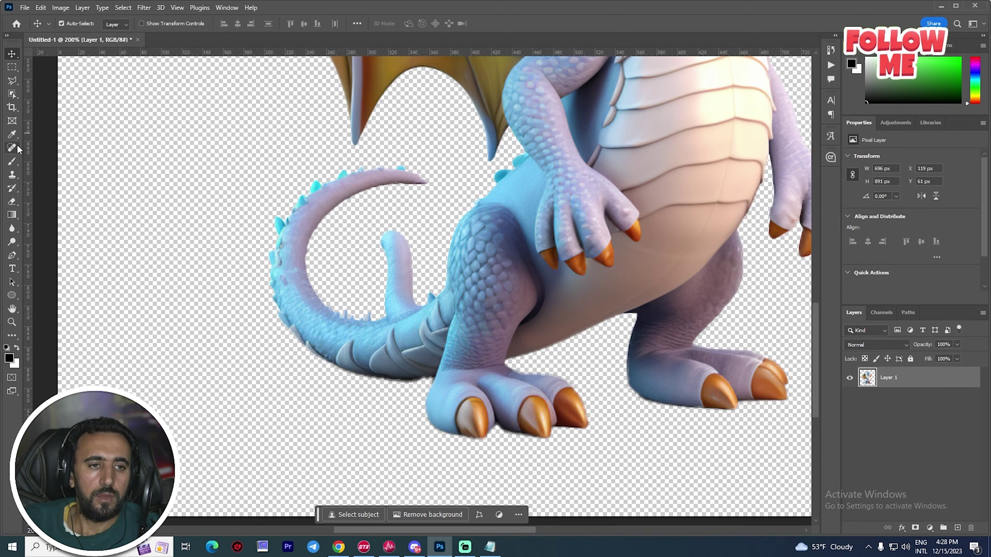
{"action": "left_click", "coordinate": [13, 205]}
{"action": "scroll", "coordinate": [401, 254], "scroll_direction": "up", "scroll_amount": 2}
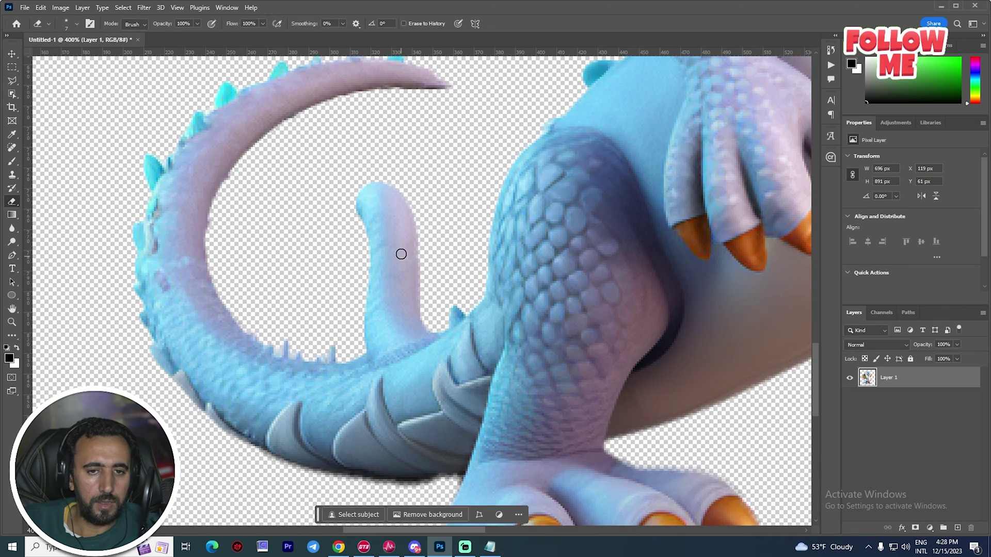
{"action": "scroll", "coordinate": [412, 317], "scroll_direction": "up", "scroll_amount": 2}
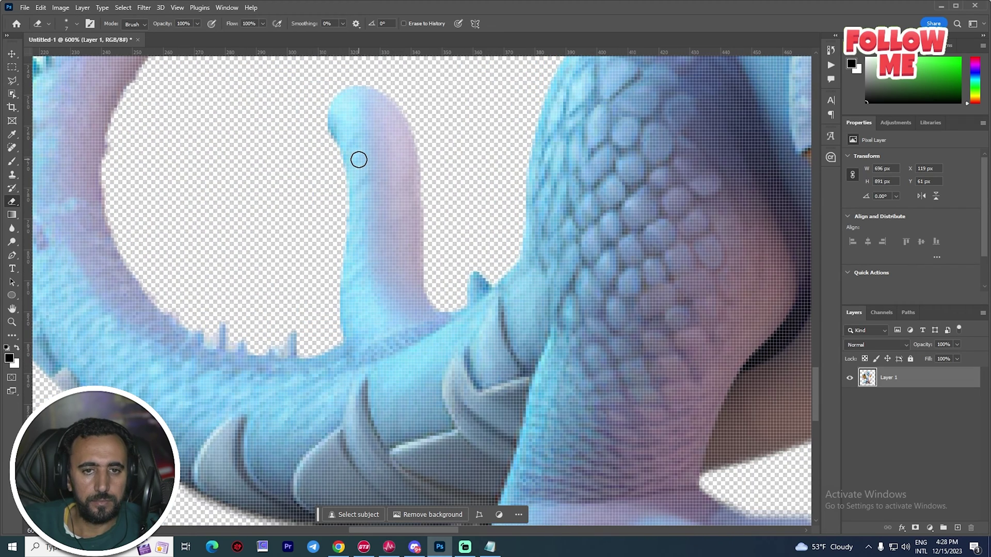
{"action": "key", "text": "bracketright"}
{"action": "key", "text": "bracketright"}
{"action": "key", "text": "bracketright"}
{"action": "key", "text": "bracketright"}
{"action": "key", "text": "bracketright"}
{"action": "key", "text": "bracketright"}
{"action": "key", "text": "bracketright"}
{"action": "key", "text": "bracketright"}
{"action": "key", "text": "bracketright"}
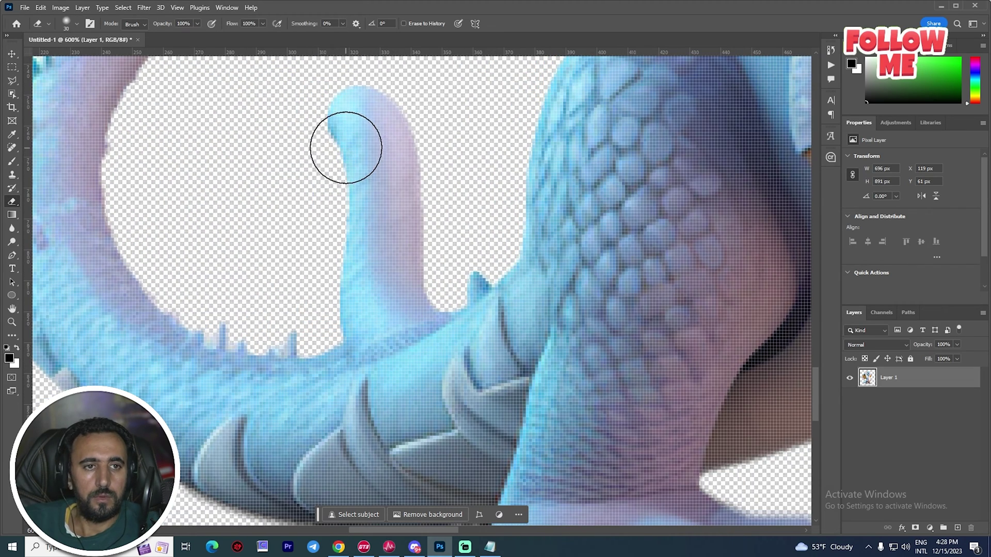
{"action": "mouse_move", "coordinate": [362, 111]}
{"action": "left_mouse_down"}
{"action": "mouse_move", "coordinate": [362, 141]}
{"action": "mouse_move", "coordinate": [343, 165]}
{"action": "mouse_move", "coordinate": [376, 174]}
{"action": "left_mouse_up"}
{"action": "scroll", "coordinate": [344, 202], "scroll_direction": "down", "scroll_amount": 1}
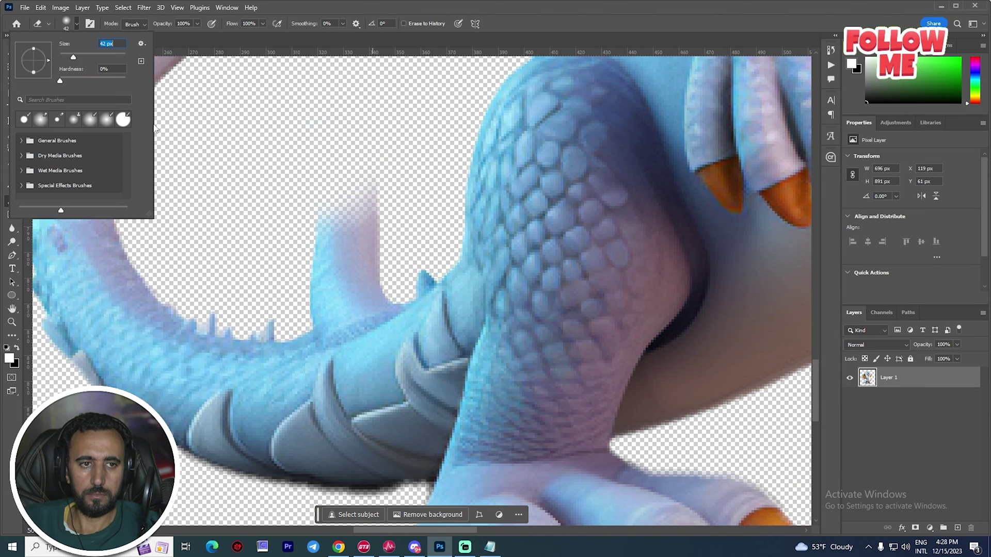
{"action": "left_click_drag", "start_coordinate": [342, 208], "coordinate": [344, 219]}
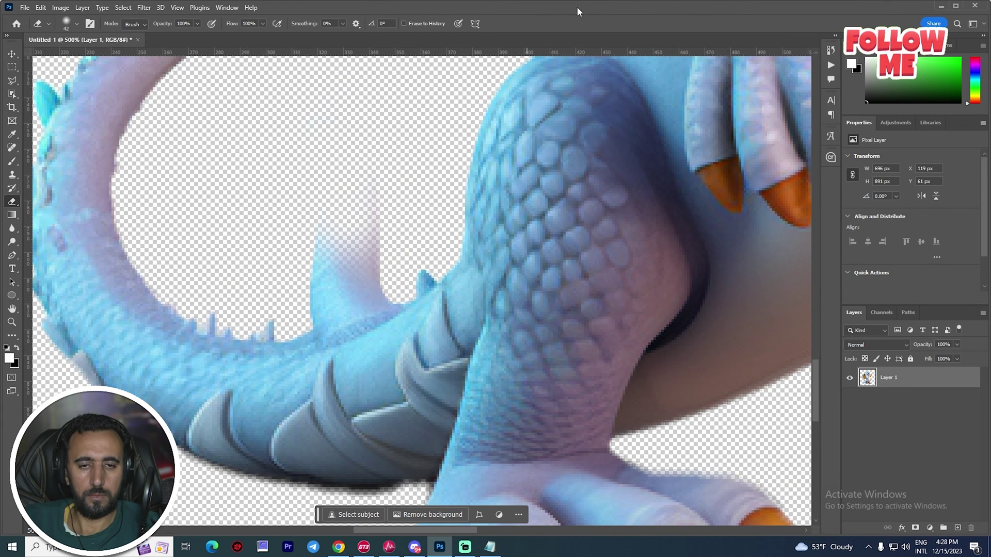
Erase the stump's base along the tail's upper edge with a smaller eraser brush
{"action": "key", "text": "bracketleft"}
{"action": "key", "text": "bracketleft"}
{"action": "key", "text": "bracketleft"}
{"action": "key", "text": "bracketleft"}
{"action": "key", "text": "bracketleft"}
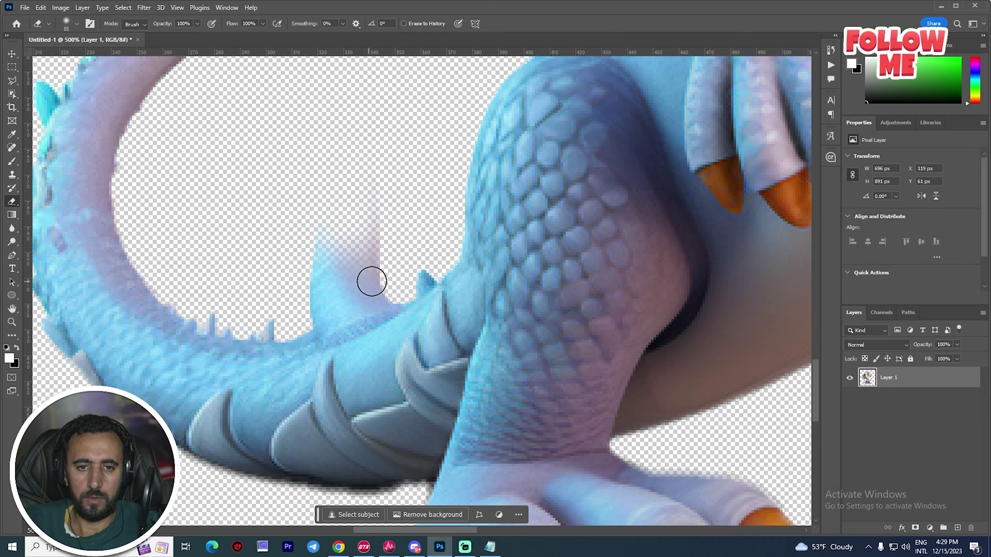
{"action": "mouse_move", "coordinate": [381, 290]}
{"action": "left_mouse_down"}
{"action": "mouse_move", "coordinate": [300, 322]}
{"action": "mouse_move", "coordinate": [390, 292]}
{"action": "left_mouse_up"}
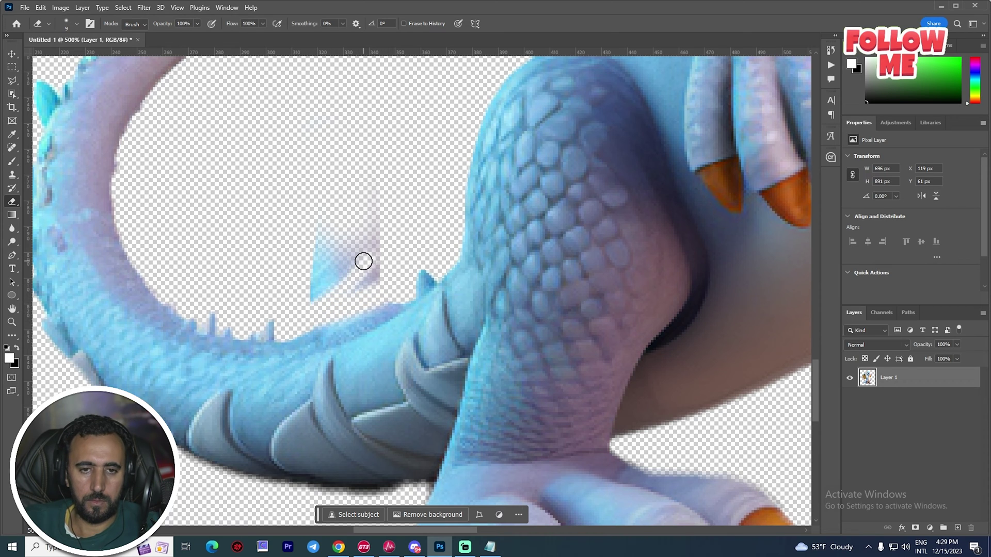
Enlarge the eraser to 35 px and clear the remaining stump fragment above the tail
{"action": "key", "text": "bracketright"}
{"action": "key", "text": "bracketright"}
{"action": "key", "text": "bracketright"}
{"action": "key", "text": "bracketright"}
{"action": "key", "text": "bracketright"}
{"action": "key", "text": "bracketright"}
{"action": "key", "text": "bracketright"}
{"action": "mouse_move", "coordinate": [333, 257]}
{"action": "left_mouse_down"}
{"action": "mouse_move", "coordinate": [367, 278]}
{"action": "mouse_move", "coordinate": [365, 239]}
{"action": "mouse_move", "coordinate": [380, 210]}
{"action": "left_mouse_up"}
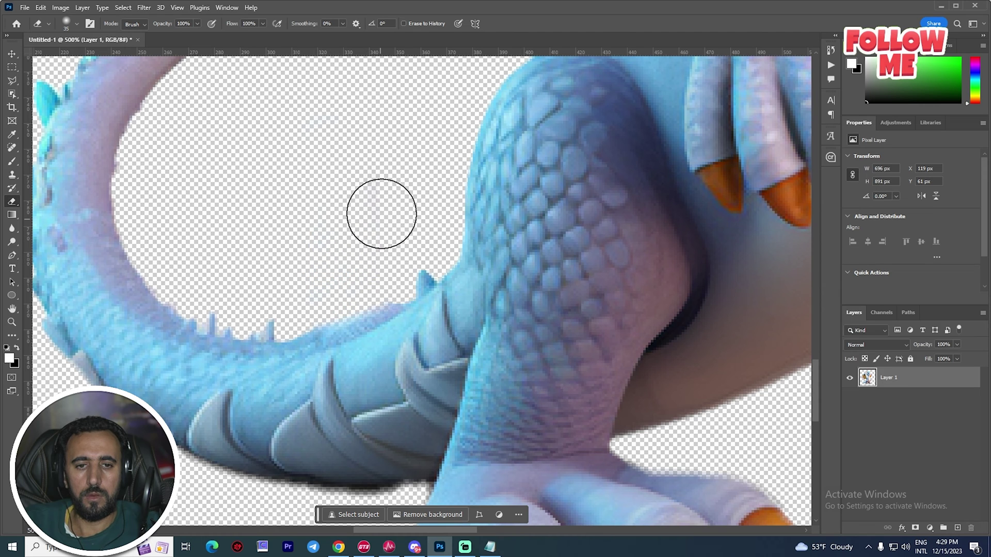
Cut the large wing out of Layer 1 and paste it at the same position on its own layer
{"action": "scroll", "coordinate": [380, 256], "scroll_direction": "down", "scroll_amount": 6}
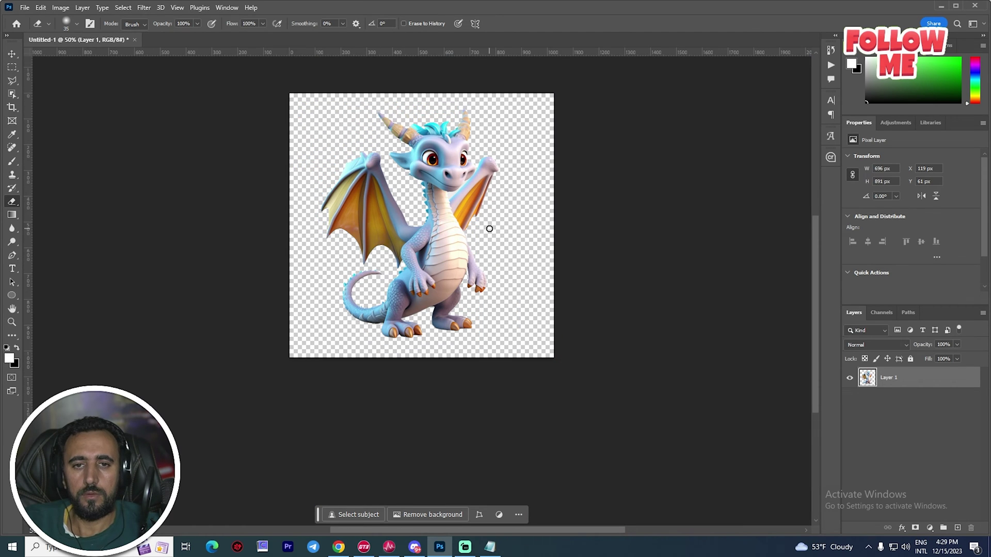
{"action": "scroll", "coordinate": [488, 224], "scroll_direction": "up", "scroll_amount": 2}
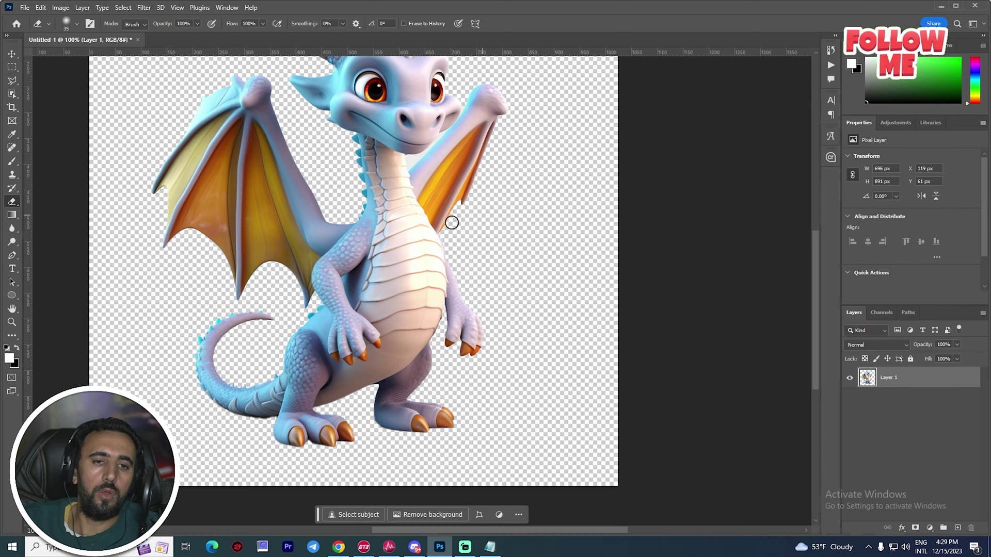
{"action": "scroll", "coordinate": [421, 272], "scroll_direction": "up", "scroll_amount": 4}
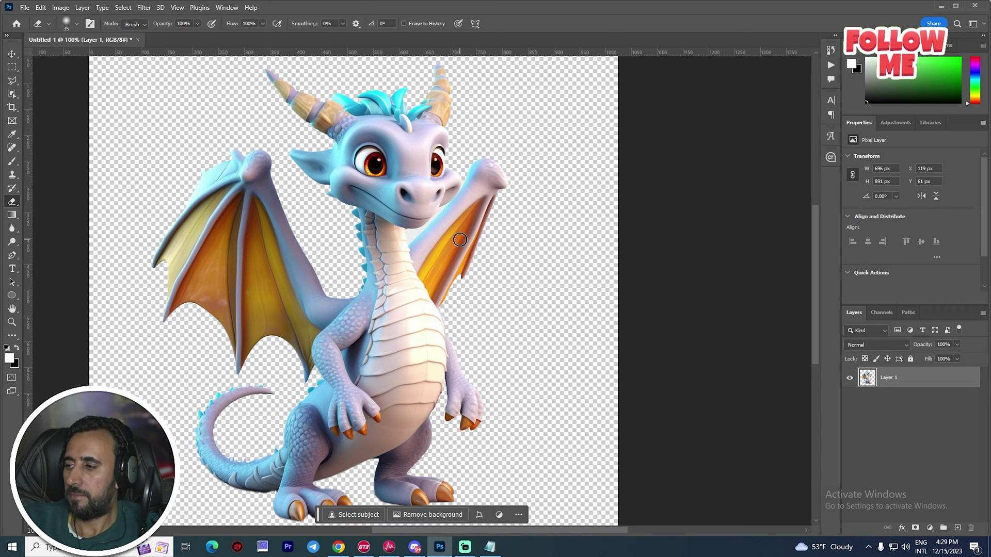
{"action": "scroll", "coordinate": [351, 327], "scroll_direction": "down", "scroll_amount": 2}
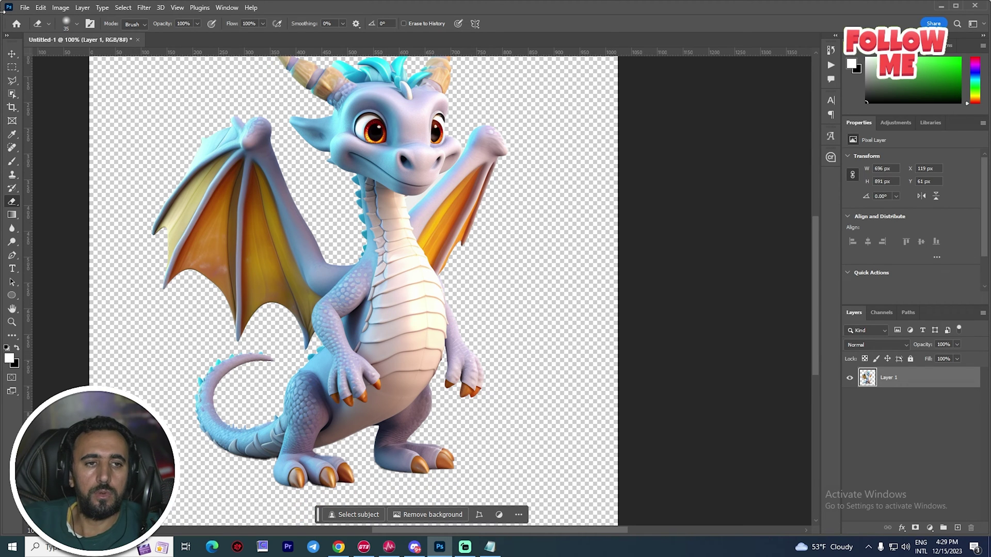
{"action": "left_click", "coordinate": [15, 84]}
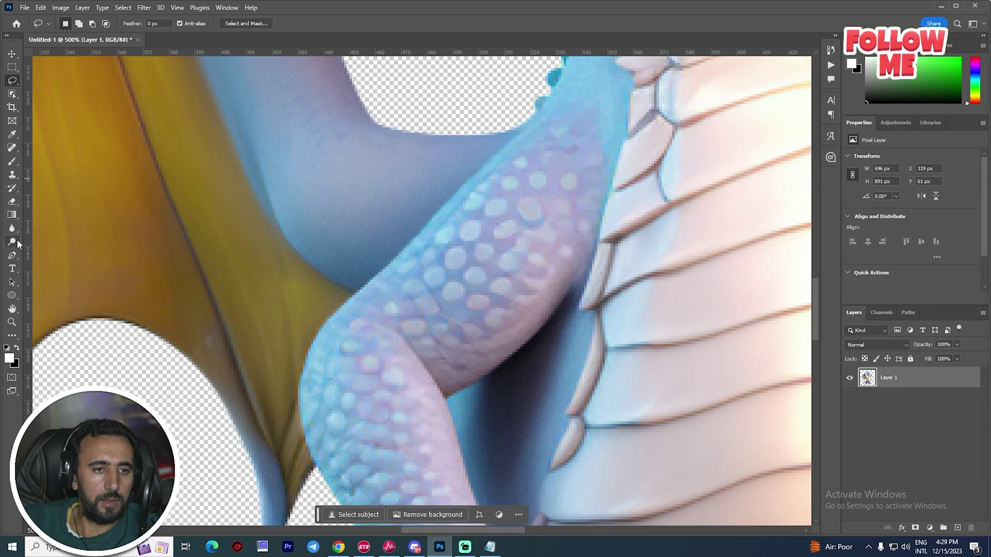
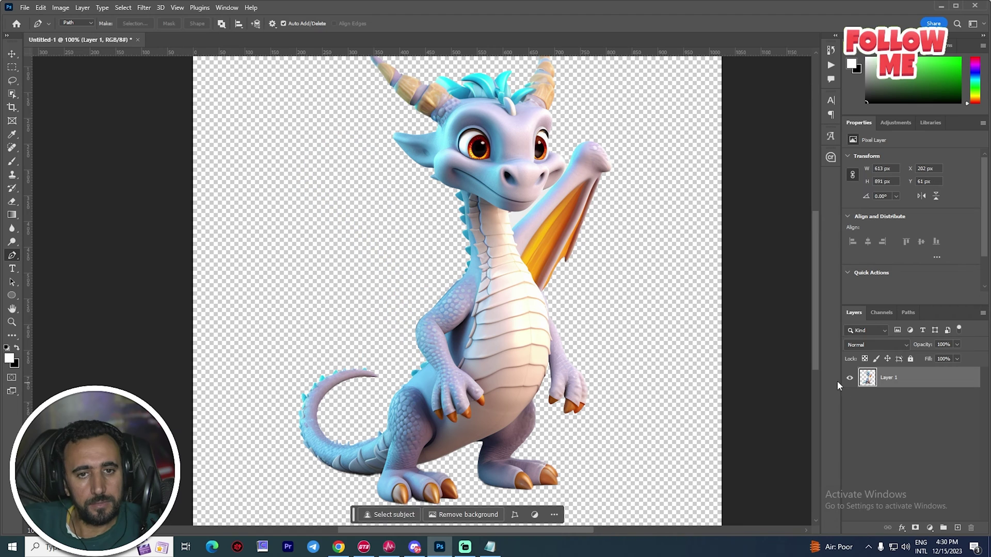
{"action": "key", "text": "ctrl+v"}
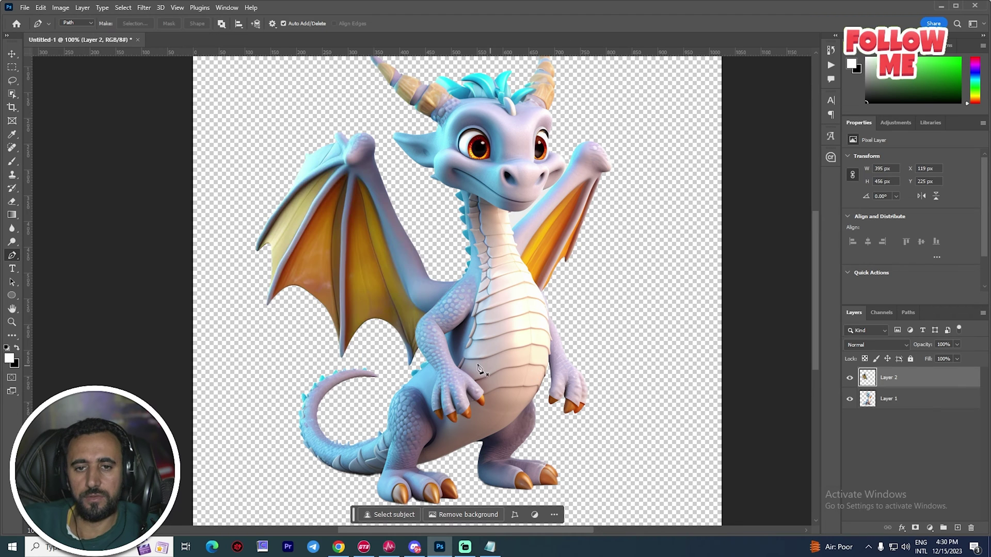
{"action": "key", "text": "v"}
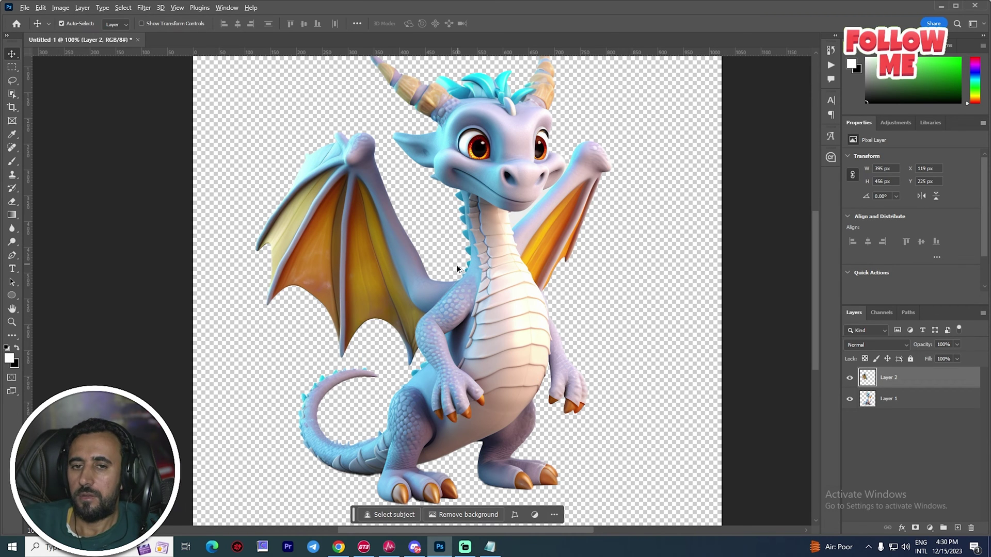
Draw a Pen path along the smaller wing's upper edge down to where it meets the neck
{"action": "scroll", "coordinate": [636, 179], "scroll_direction": "up", "scroll_amount": 2}
{"action": "scroll", "coordinate": [516, 206], "scroll_direction": "up", "scroll_amount": 1}
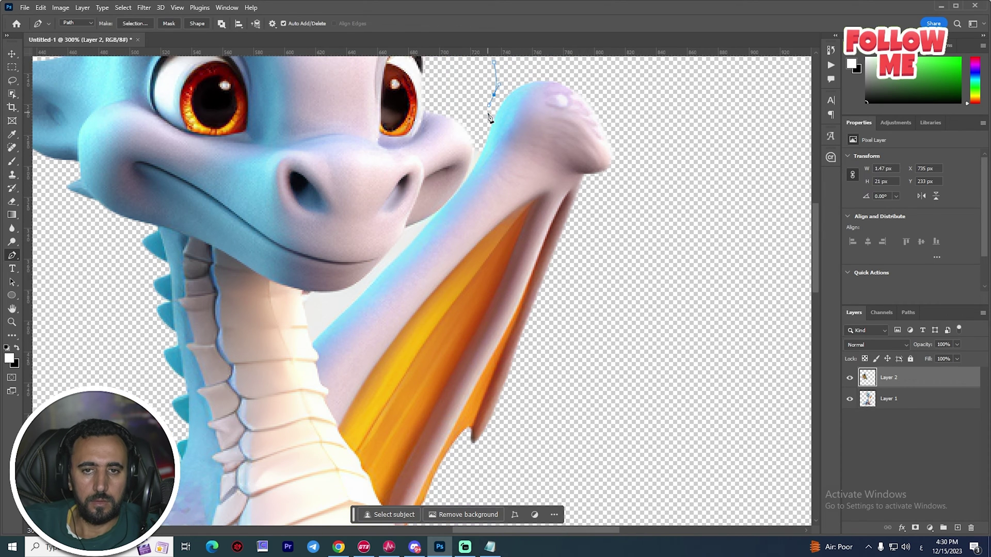
{"action": "left_click", "coordinate": [478, 152]}
{"action": "left_click", "coordinate": [479, 159]}
{"action": "left_click_drag", "start_coordinate": [426, 229], "coordinate": [377, 279]}
{"action": "scroll", "coordinate": [373, 281], "scroll_direction": "down", "scroll_amount": 2}
{"action": "left_click", "coordinate": [313, 270]}
{"action": "scroll", "coordinate": [333, 292], "scroll_direction": "up", "scroll_amount": 2}
{"action": "left_click", "coordinate": [308, 270]}
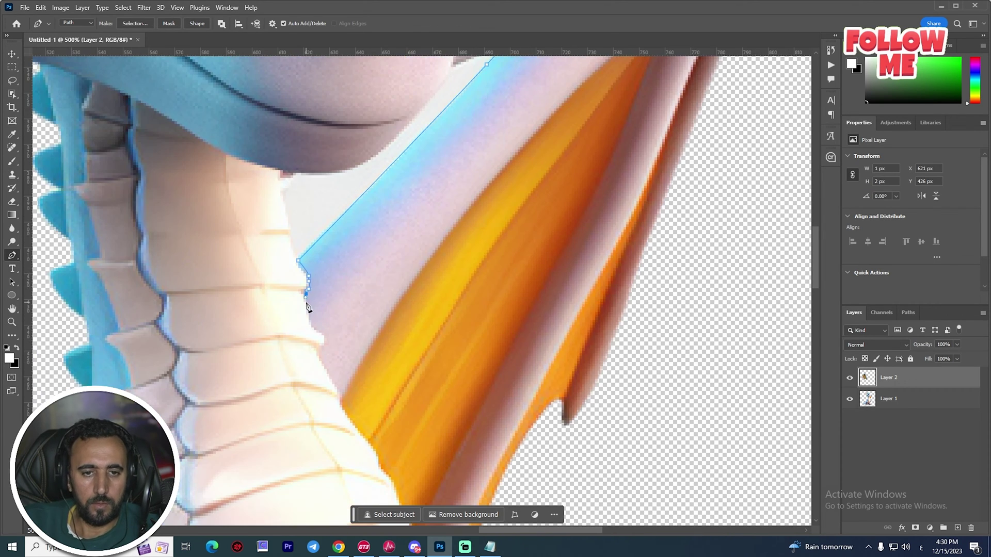
Continue the path along the border between the neck scales and the smaller wing to the wing's lower end
{"action": "left_click", "coordinate": [311, 317]}
{"action": "left_click", "coordinate": [324, 334]}
{"action": "left_click", "coordinate": [339, 386]}
{"action": "scroll", "coordinate": [376, 259], "scroll_direction": "down", "scroll_amount": 5}
{"action": "left_click", "coordinate": [370, 314]}
{"action": "left_click", "coordinate": [393, 355]}
{"action": "left_click", "coordinate": [445, 442]}
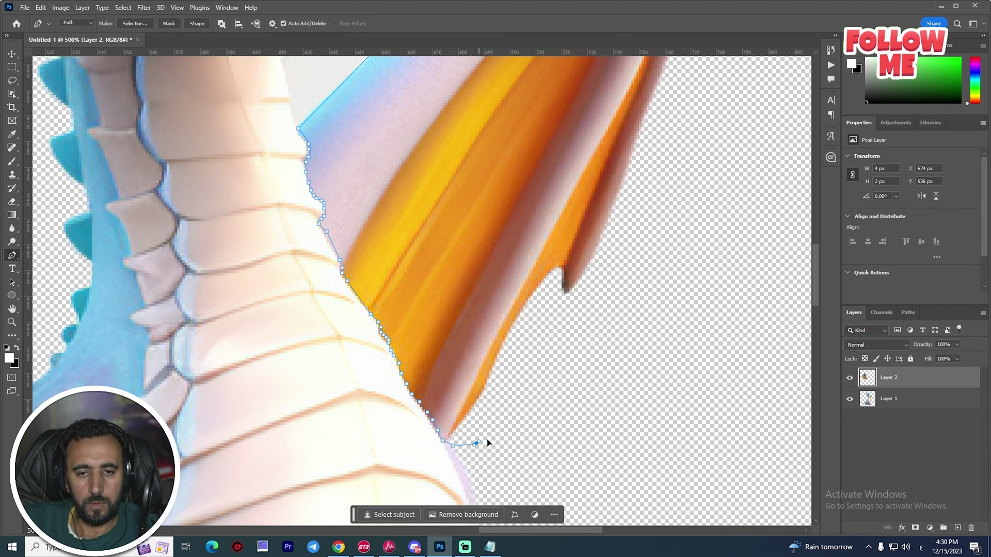
Close the path around the smaller wing and convert it into a selection
{"action": "scroll", "coordinate": [578, 373], "scroll_direction": "down", "scroll_amount": 4}
{"action": "right_click", "coordinate": [619, 239]}
{"action": "left_click", "coordinate": [655, 283]}
{"action": "key", "text": "Return"}
{"action": "key", "text": "ctrl+j"}
{"action": "key", "text": "Return"}
Cut the selected smaller wing from Layer 1 and paste it in place on a new layer
{"action": "left_click", "coordinate": [902, 400]}
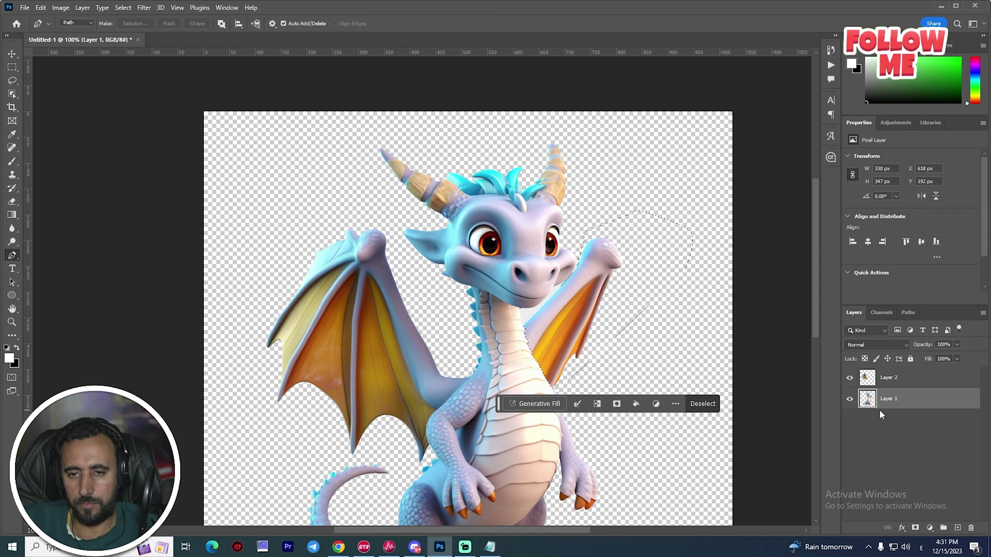
{"action": "key", "text": "Delete"}
{"action": "key", "text": "ctrl+d"}
{"action": "key", "text": "ctrl+shift+v"}
{"action": "scroll", "coordinate": [658, 370], "scroll_direction": "down", "scroll_amount": 3}
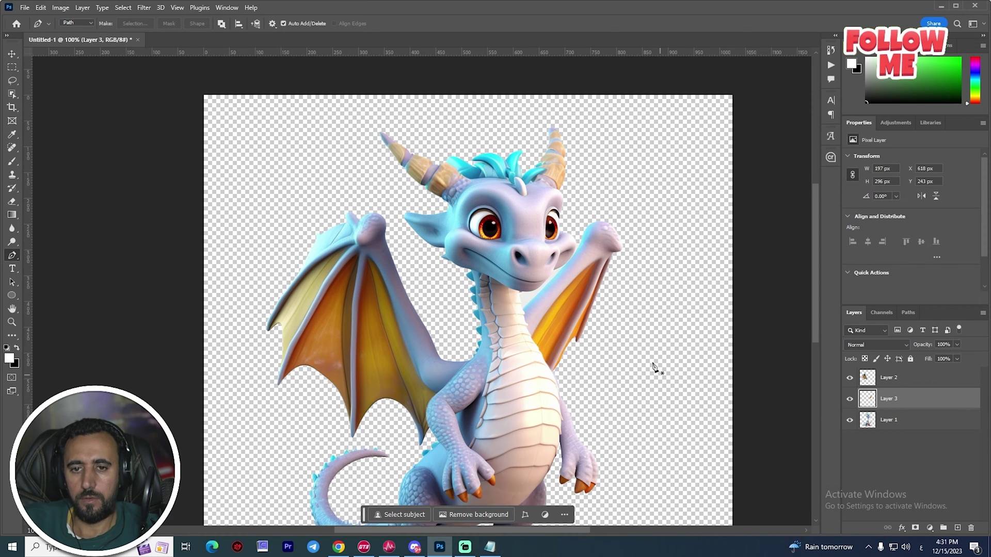
{"action": "key", "text": "v"}
Hide the two wing layers, Layer 2 and Layer 3, leaving only the body displayed
{"action": "scroll", "coordinate": [590, 289], "scroll_direction": "down", "scroll_amount": 2}
{"action": "scroll", "coordinate": [593, 304], "scroll_direction": "up", "scroll_amount": 3}
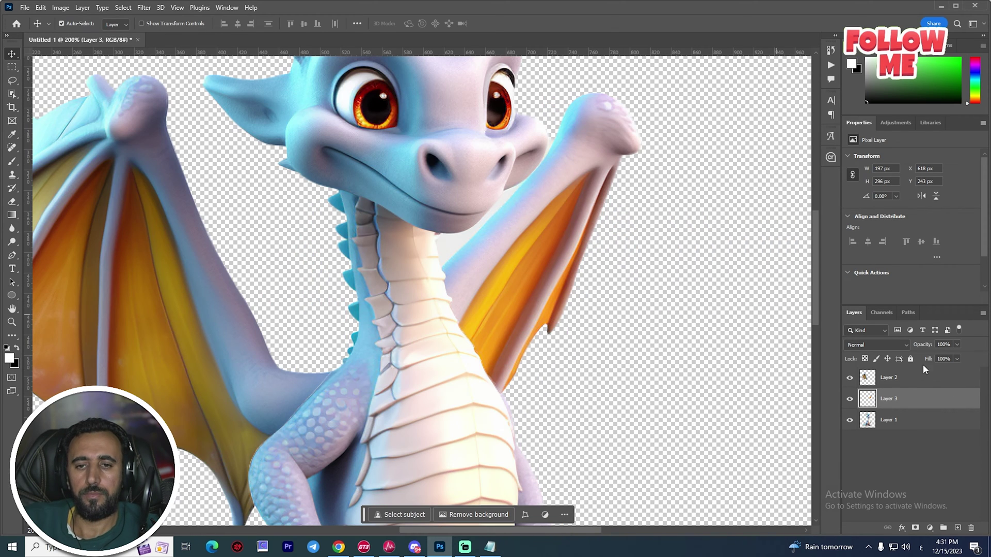
{"action": "left_click", "coordinate": [850, 378]}
{"action": "left_click", "coordinate": [849, 399]}
{"action": "scroll", "coordinate": [571, 340], "scroll_direction": "down", "scroll_amount": 3}
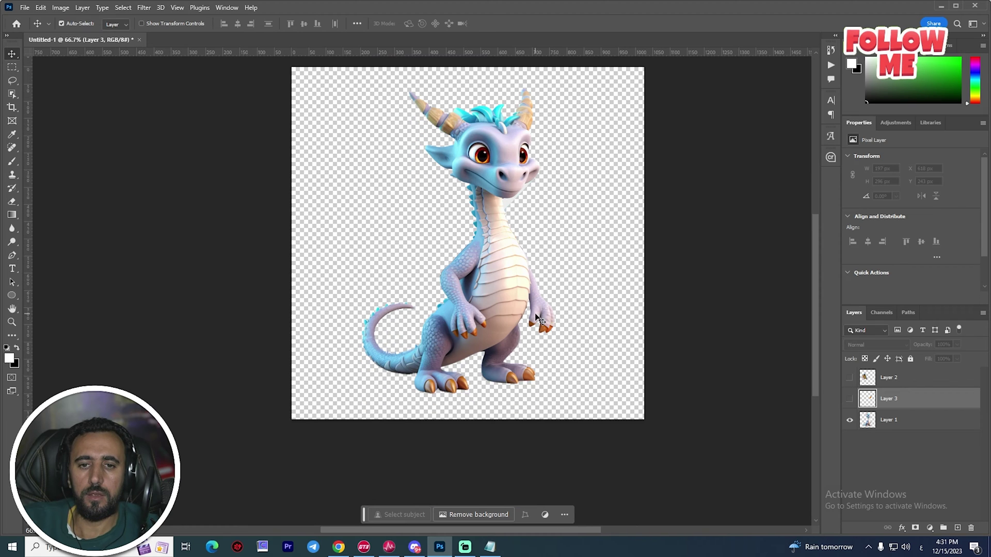
Make Layer 1 the active layer and choose the Pen tool for outlining the front arm
{"action": "scroll", "coordinate": [542, 235], "scroll_direction": "up", "scroll_amount": 5}
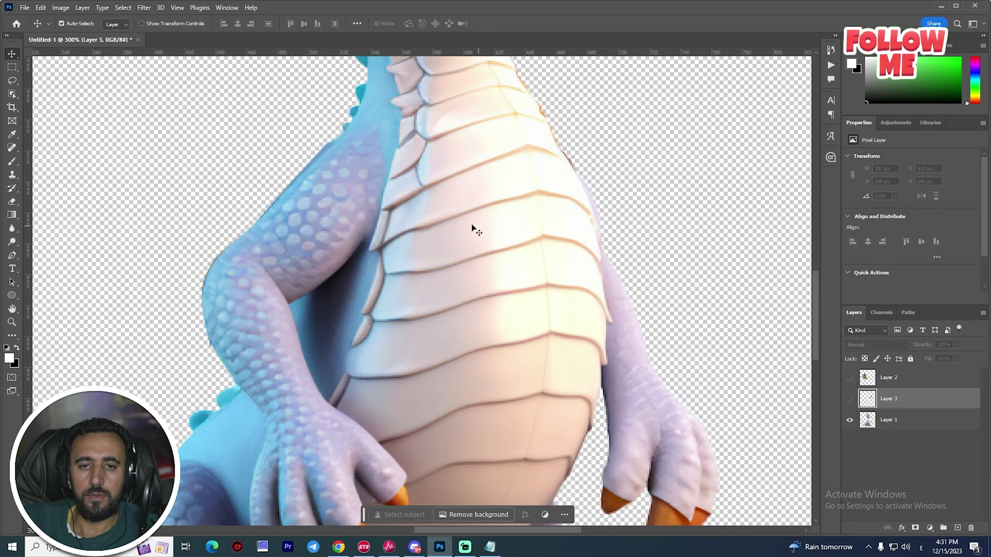
{"action": "scroll", "coordinate": [476, 230], "scroll_direction": "down", "scroll_amount": 4}
{"action": "scroll", "coordinate": [401, 228], "scroll_direction": "up", "scroll_amount": 3}
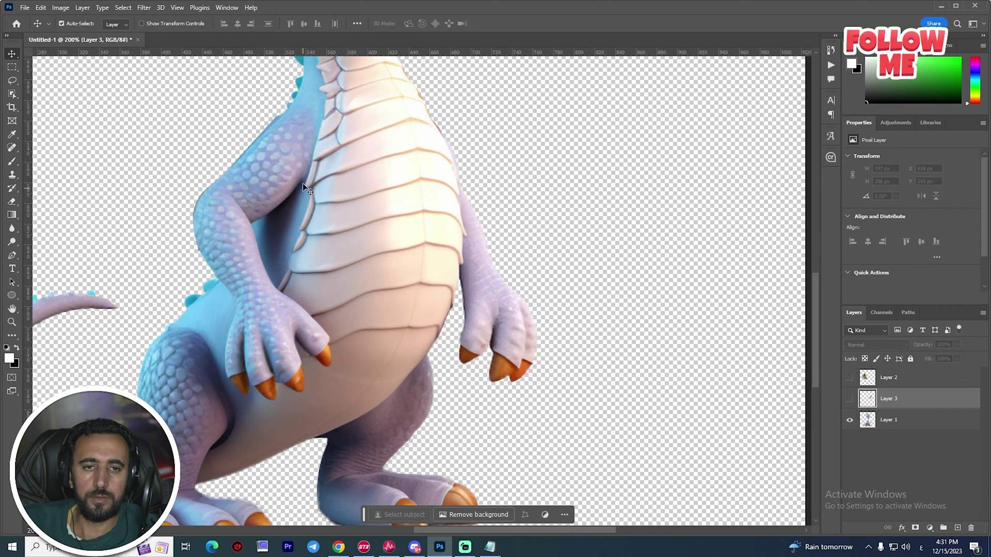
{"action": "left_click", "coordinate": [281, 170]}
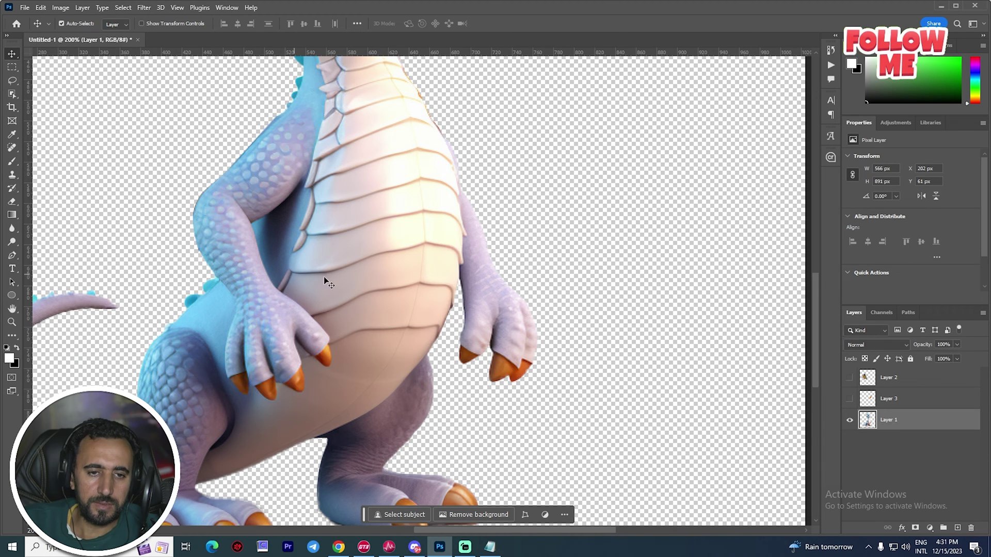
{"action": "scroll", "coordinate": [283, 186], "scroll_direction": "down", "scroll_amount": 3}
{"action": "scroll", "coordinate": [281, 182], "scroll_direction": "down", "scroll_amount": 1}
{"action": "scroll", "coordinate": [269, 205], "scroll_direction": "up", "scroll_amount": 3}
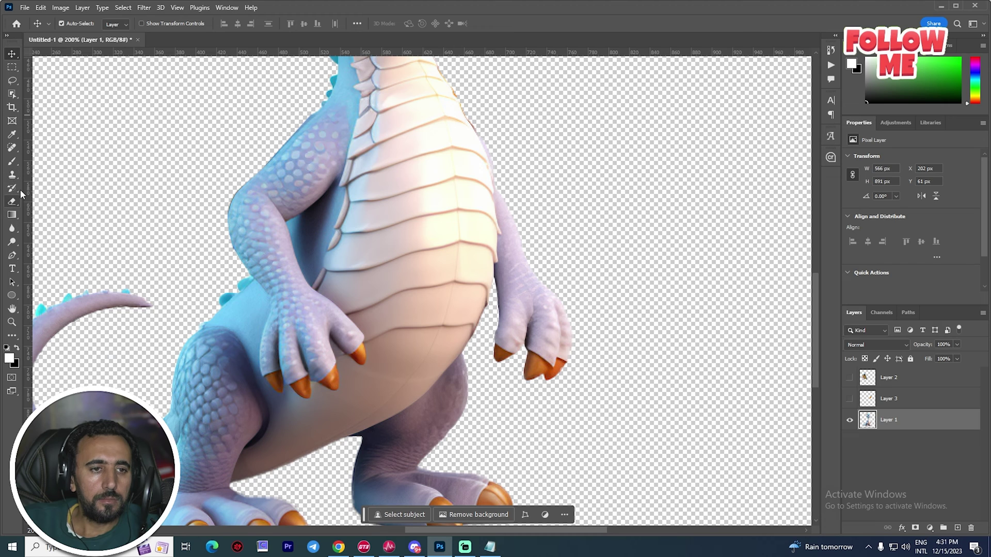
{"action": "left_click", "coordinate": [12, 256]}
{"action": "scroll", "coordinate": [343, 104], "scroll_direction": "up", "scroll_amount": 1}
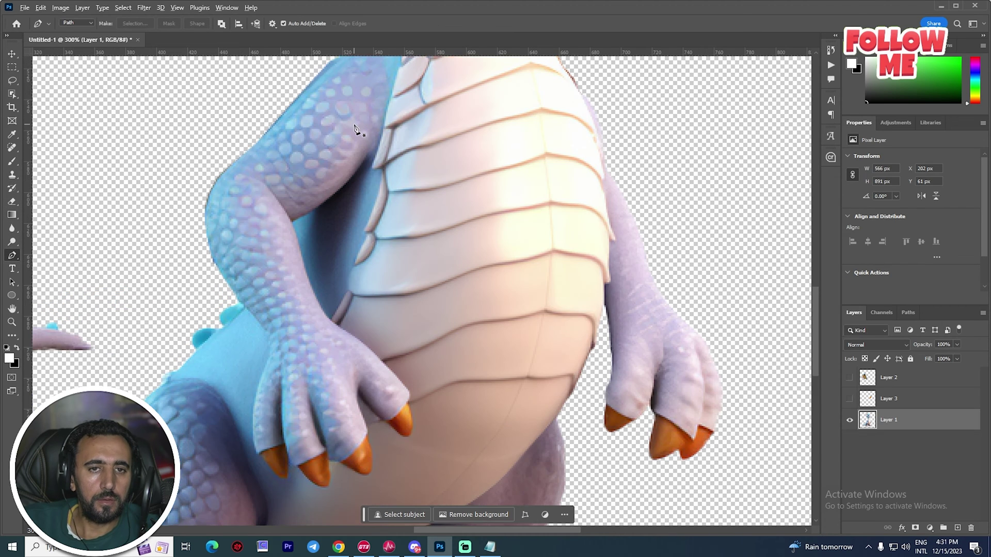
{"action": "scroll", "coordinate": [355, 126], "scroll_direction": "down", "scroll_amount": 1}
{"action": "scroll", "coordinate": [360, 114], "scroll_direction": "up", "scroll_amount": 2}
{"action": "left_click", "coordinate": [343, 108]}
{"action": "left_click", "coordinate": [365, 132]}
{"action": "left_click", "coordinate": [379, 155]}
{"action": "left_click", "coordinate": [380, 183]}
{"action": "left_click", "coordinate": [380, 199]}
{"action": "left_click_drag", "start_coordinate": [301, 308], "coordinate": [286, 313]}
{"action": "left_click", "coordinate": [291, 313]}
{"action": "left_click_drag", "start_coordinate": [302, 361], "coordinate": [323, 410]}
{"action": "key", "text": "Escape"}
Trace a Pen tool path from above the shoulder down the inner edge of the front arm to the wrist
{"action": "scroll", "coordinate": [363, 126], "scroll_direction": "down", "scroll_amount": 1}
{"action": "scroll", "coordinate": [332, 111], "scroll_direction": "up", "scroll_amount": 1}
{"action": "left_click", "coordinate": [331, 109]}
{"action": "left_click", "coordinate": [351, 116]}
{"action": "left_click", "coordinate": [363, 132]}
{"action": "left_click", "coordinate": [376, 143]}
{"action": "left_click_drag", "start_coordinate": [343, 299], "coordinate": [337, 303]}
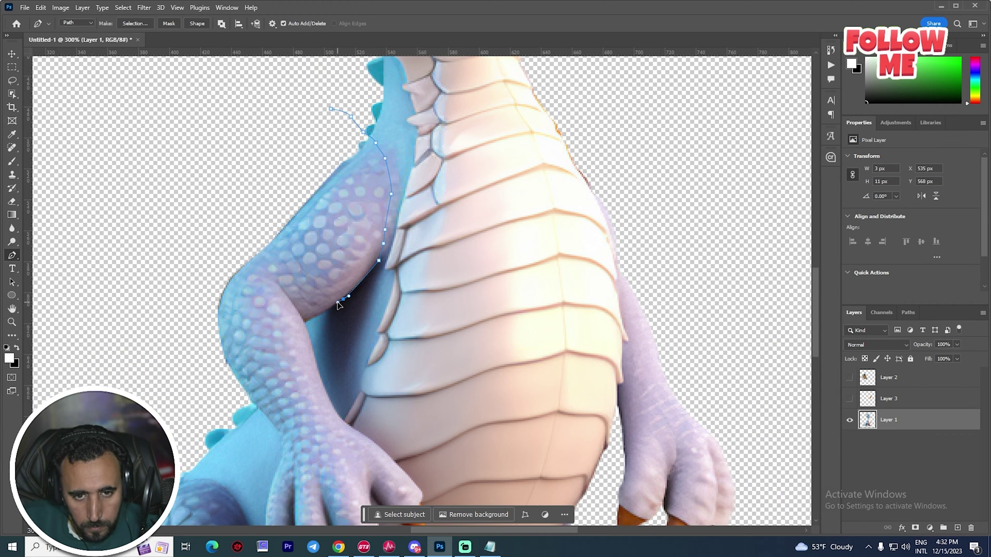
{"action": "left_click", "coordinate": [306, 324]}
{"action": "scroll", "coordinate": [321, 331], "scroll_direction": "down", "scroll_amount": 1}
{"action": "left_click", "coordinate": [334, 358]}
{"action": "left_click", "coordinate": [346, 372]}
{"action": "scroll", "coordinate": [347, 372], "scroll_direction": "down", "scroll_amount": 1}
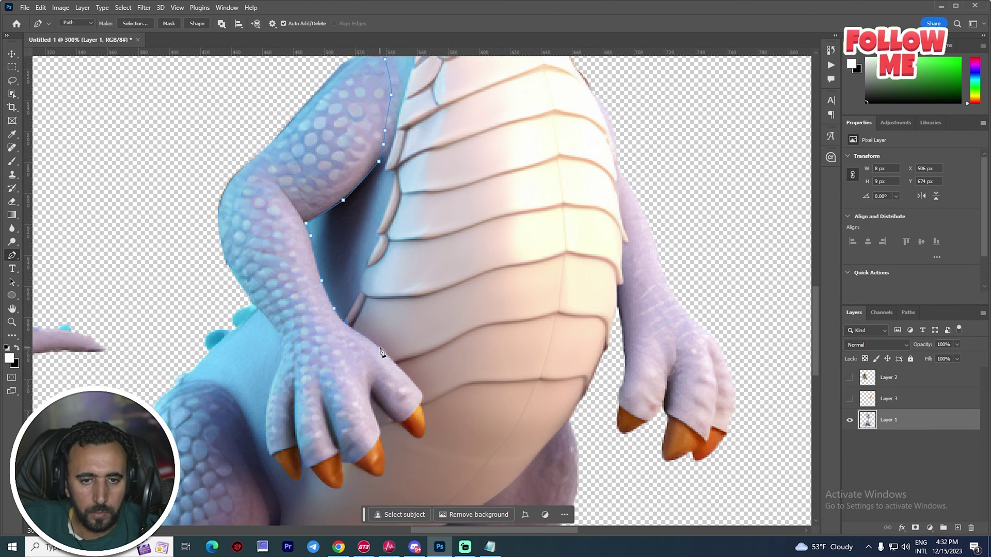
Continue the path along the back of the hand and around the innermost finger and its claw
{"action": "left_click", "coordinate": [382, 347]}
{"action": "left_click", "coordinate": [407, 375]}
{"action": "left_click", "coordinate": [419, 390]}
{"action": "left_click", "coordinate": [424, 395]}
{"action": "left_click", "coordinate": [426, 433]}
{"action": "left_click", "coordinate": [417, 438]}
{"action": "left_click", "coordinate": [403, 425]}
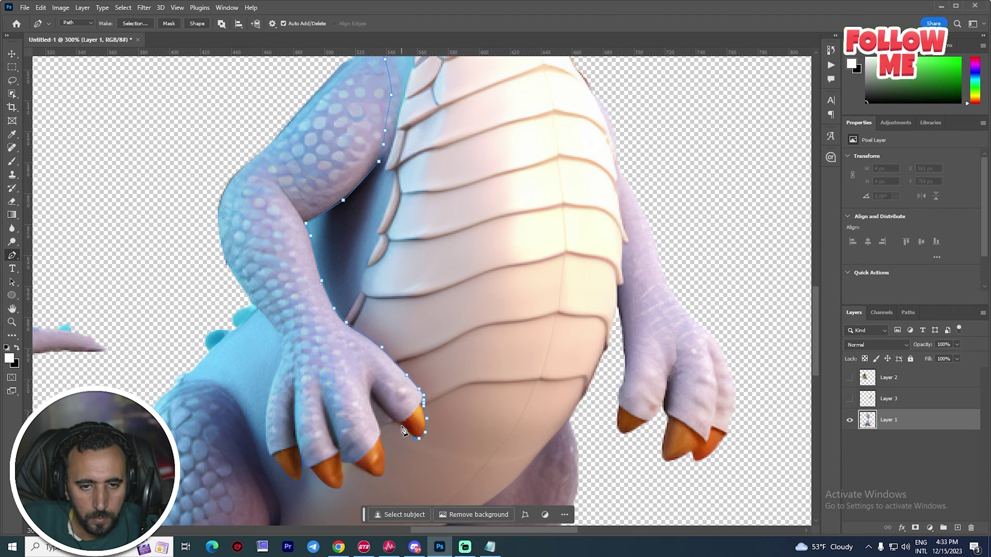
Extend the path into the gap between the fingers and around the second finger's claw
{"action": "left_click", "coordinate": [374, 399]}
{"action": "left_click", "coordinate": [386, 457]}
{"action": "left_click", "coordinate": [384, 469]}
{"action": "left_click", "coordinate": [376, 476]}
{"action": "left_click", "coordinate": [361, 470]}
{"action": "left_click", "coordinate": [345, 464]}
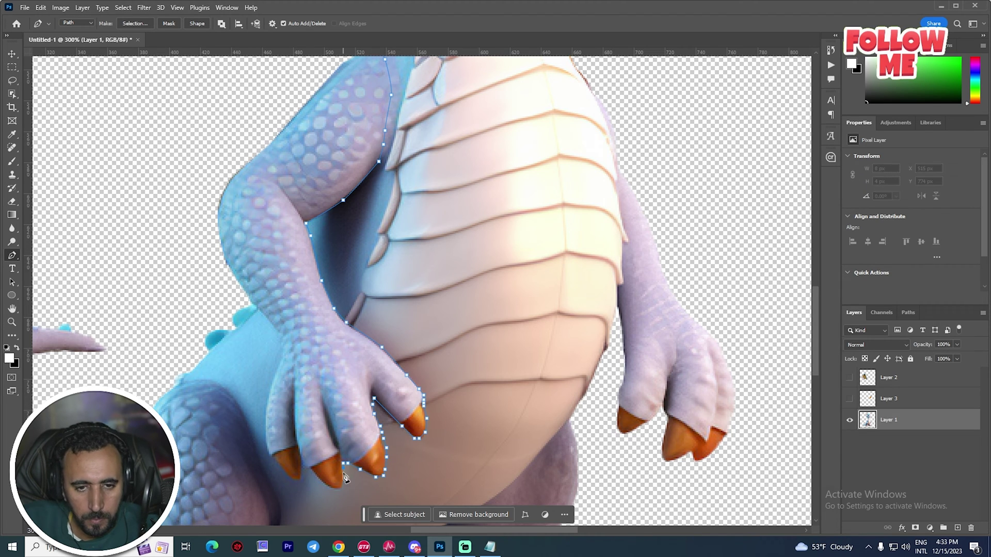
Continue the path around the claws of the two remaining fingers
{"action": "left_click", "coordinate": [321, 483]}
{"action": "left_click", "coordinate": [312, 475]}
{"action": "left_click", "coordinate": [307, 468]}
{"action": "left_click", "coordinate": [304, 466]}
{"action": "left_click", "coordinate": [303, 470]}
{"action": "left_click", "coordinate": [302, 477]}
{"action": "left_click", "coordinate": [297, 479]}
{"action": "left_click", "coordinate": [291, 477]}
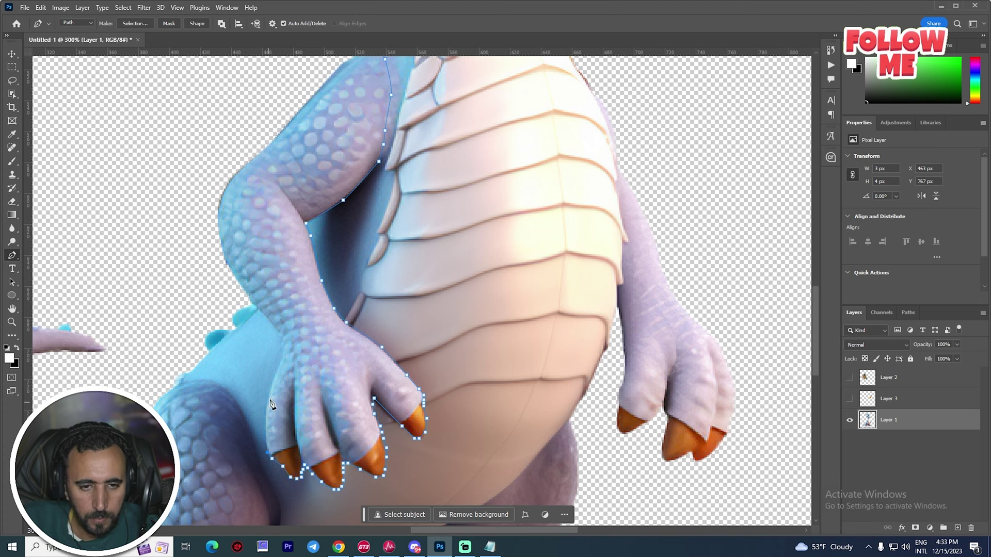
Trace the path up the outer edge of the hand and forearm to the elbow
{"action": "left_click", "coordinate": [275, 377]}
{"action": "left_click", "coordinate": [282, 358]}
{"action": "left_click", "coordinate": [282, 347]}
{"action": "left_click", "coordinate": [278, 332]}
{"action": "left_click", "coordinate": [264, 314]}
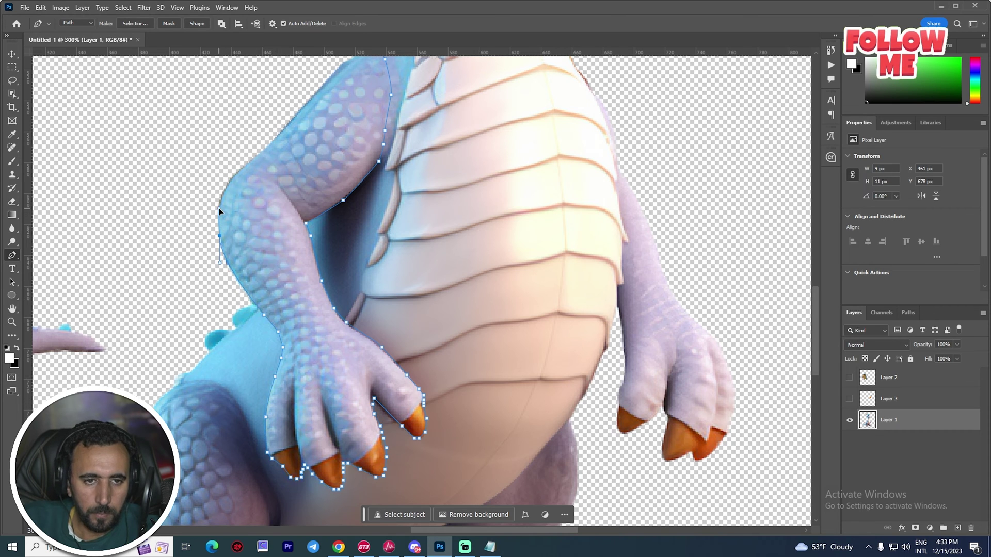
{"action": "left_click", "coordinate": [222, 193]}
Outline the upper arm from the elbow past the shoulder and close the path at its starting point
{"action": "scroll", "coordinate": [223, 194], "scroll_direction": "up", "scroll_amount": 3}
{"action": "left_click", "coordinate": [236, 247]}
{"action": "left_click", "coordinate": [255, 229]}
{"action": "left_click", "coordinate": [275, 211]}
{"action": "left_click", "coordinate": [318, 127]}
{"action": "left_click", "coordinate": [332, 84]}
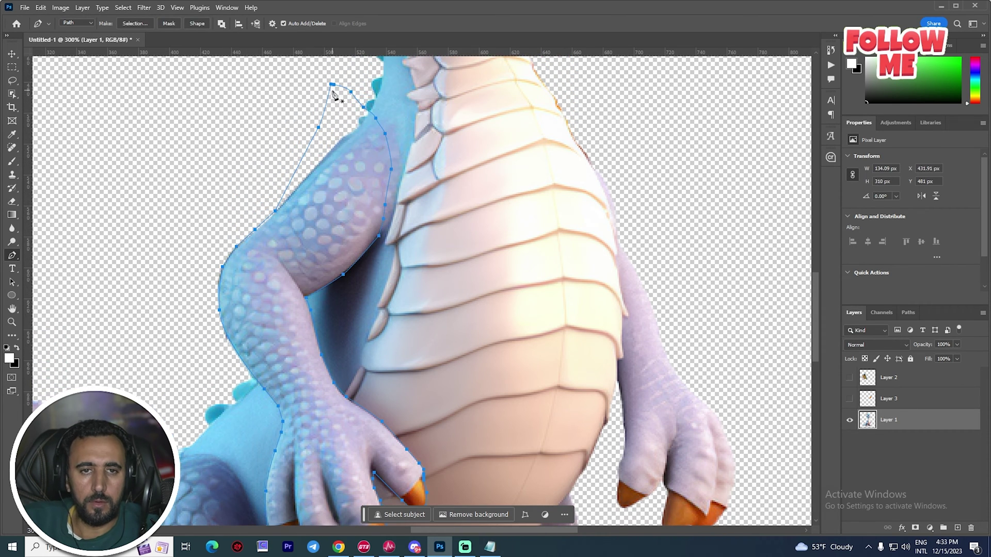
Convert the closed arm path into a new anti-aliased selection with a feather radius of 0 pixels
{"action": "right_click", "coordinate": [332, 92]}
{"action": "left_click", "coordinate": [384, 133]}
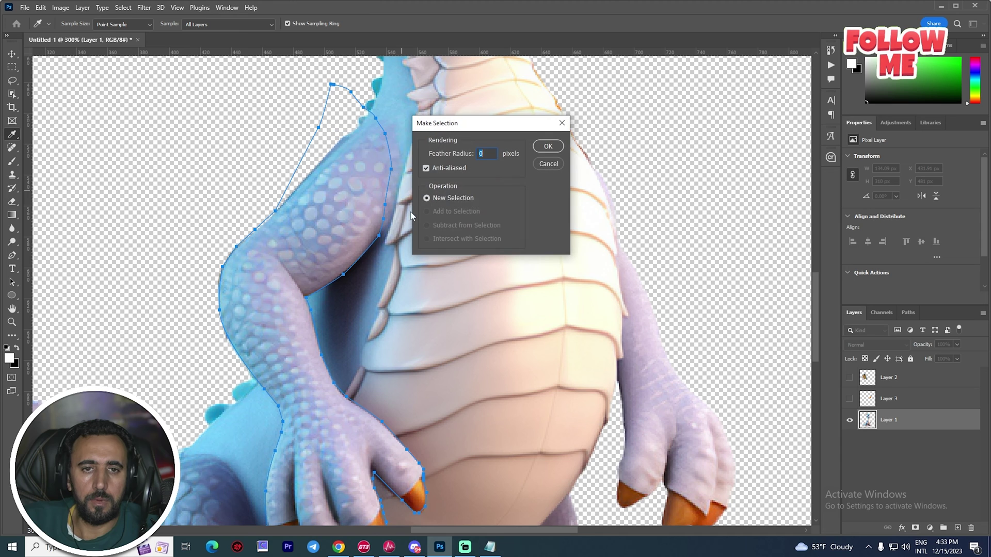
{"action": "left_click", "coordinate": [548, 147]}
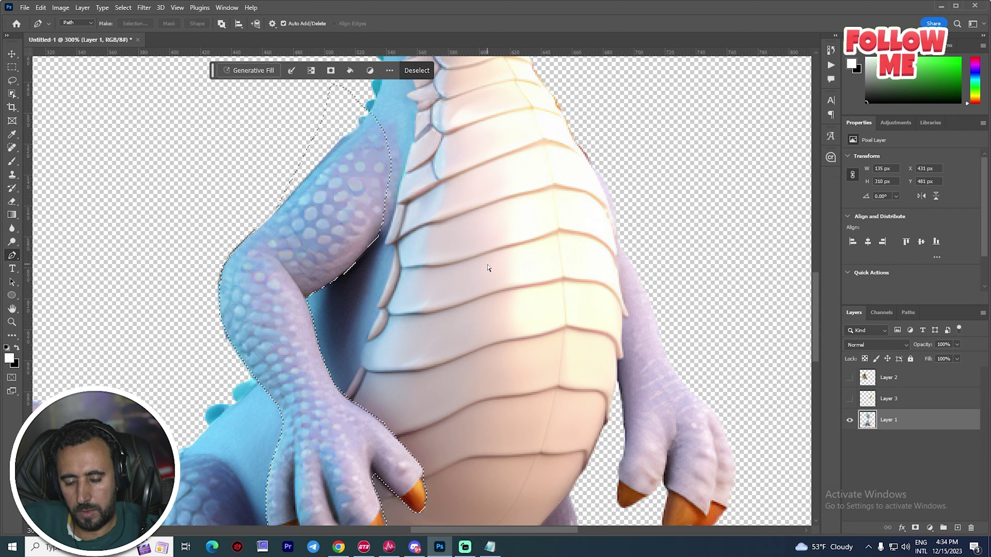
Cut the selected front arm from Layer 1 and paste it in place on a new layer
{"action": "key", "text": "super+space"}
{"action": "key", "text": "Delete"}
{"action": "key", "text": "ctrl+d"}
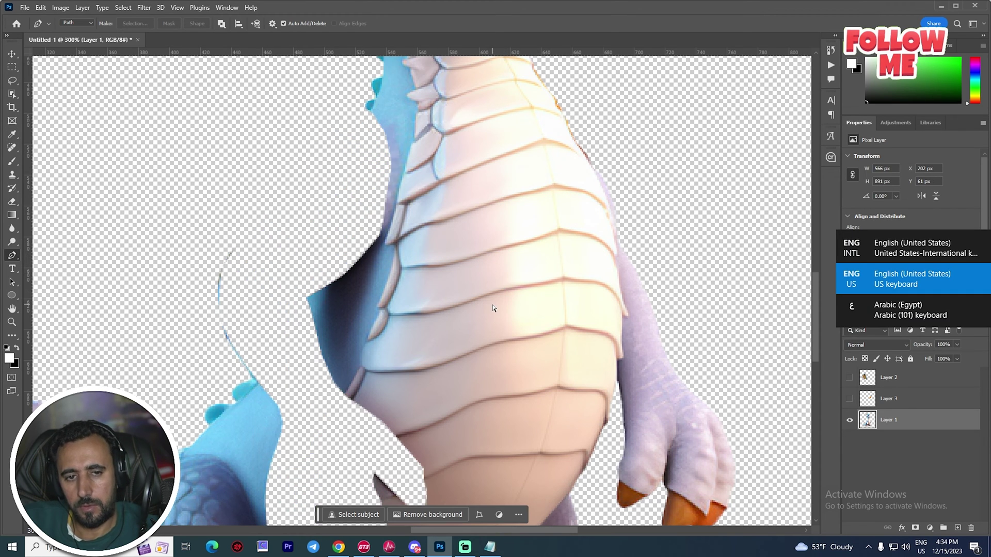
{"action": "key", "text": "ctrl+v"}
{"action": "key", "text": "b"}
{"action": "scroll", "coordinate": [416, 303], "scroll_direction": "down", "scroll_amount": 4}
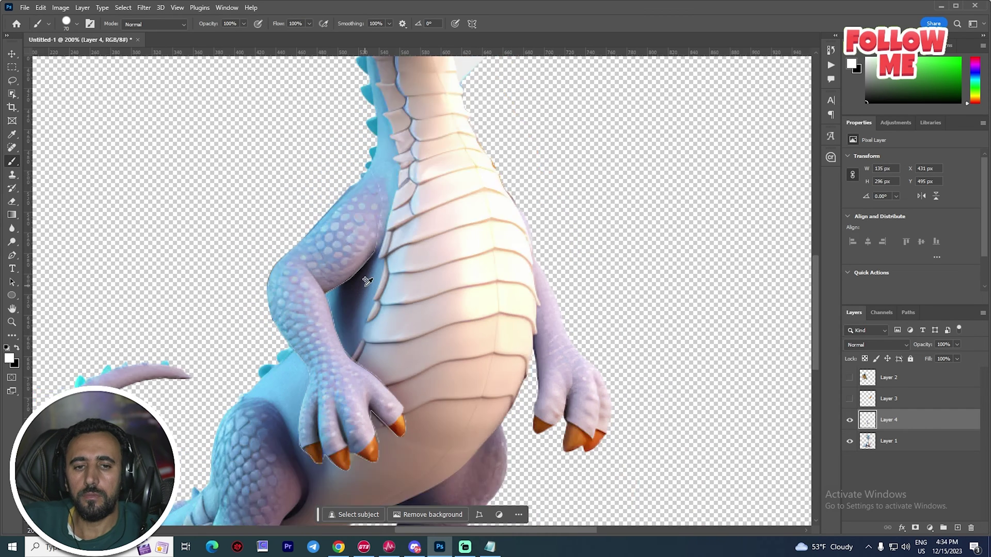
{"action": "scroll", "coordinate": [350, 312], "scroll_direction": "up", "scroll_amount": 6}
{"action": "key", "text": "v"}
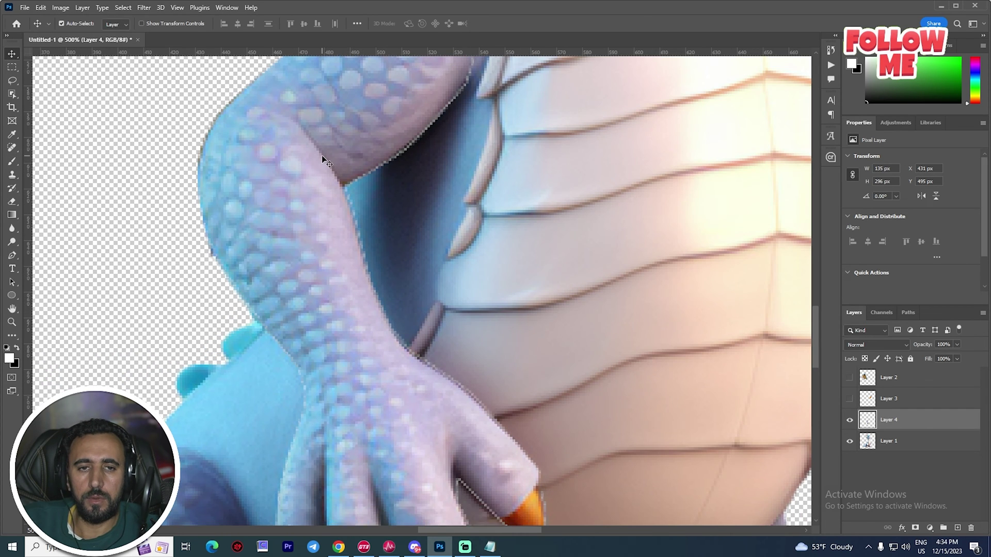
{"action": "scroll", "coordinate": [321, 155], "scroll_direction": "down", "scroll_amount": 2}
{"action": "key", "text": "Right"}
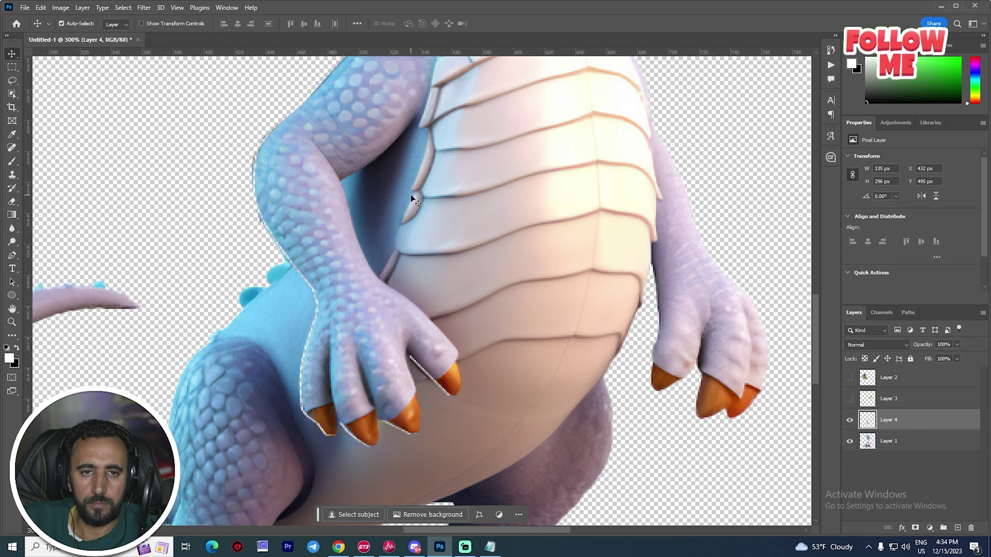
{"action": "key", "text": "Left"}
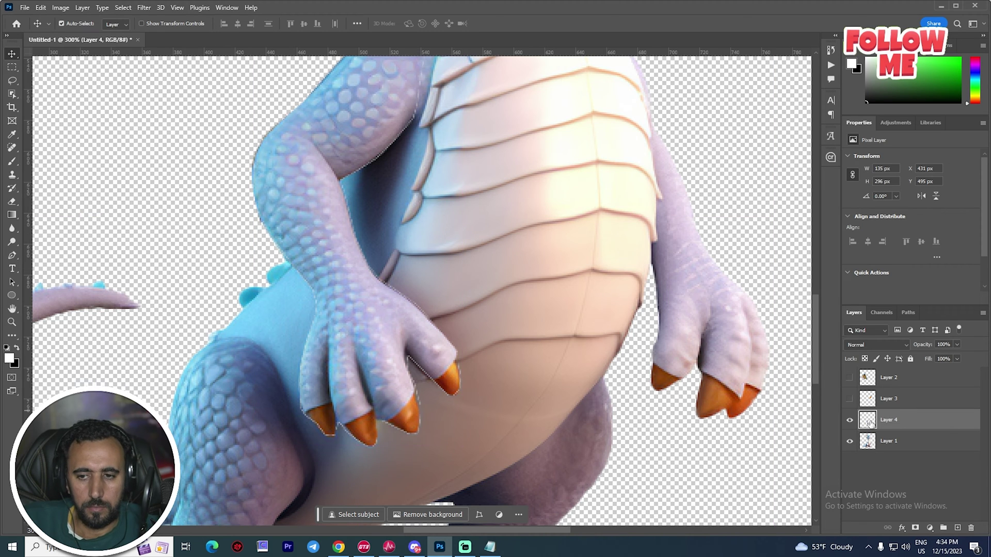
Hide Layer 4 and erase the thin leftover slivers of the arm's outer edge on Layer 1
{"action": "left_click", "coordinate": [850, 420]}
{"action": "scroll", "coordinate": [214, 237], "scroll_direction": "down", "scroll_amount": 4}
{"action": "scroll", "coordinate": [210, 259], "scroll_direction": "up", "scroll_amount": 4}
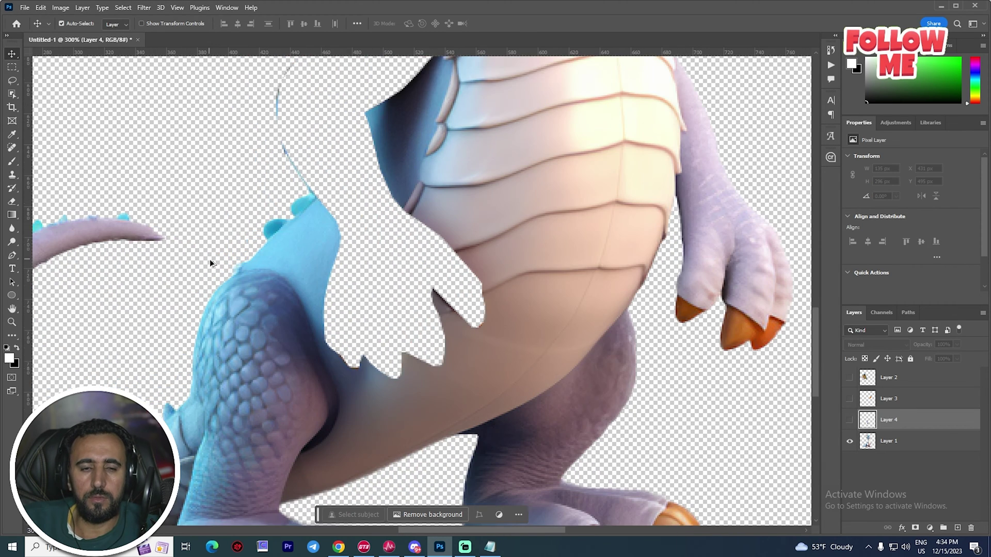
{"action": "left_click", "coordinate": [302, 231]}
{"action": "scroll", "coordinate": [315, 218], "scroll_direction": "up", "scroll_amount": 3}
{"action": "key", "text": "e"}
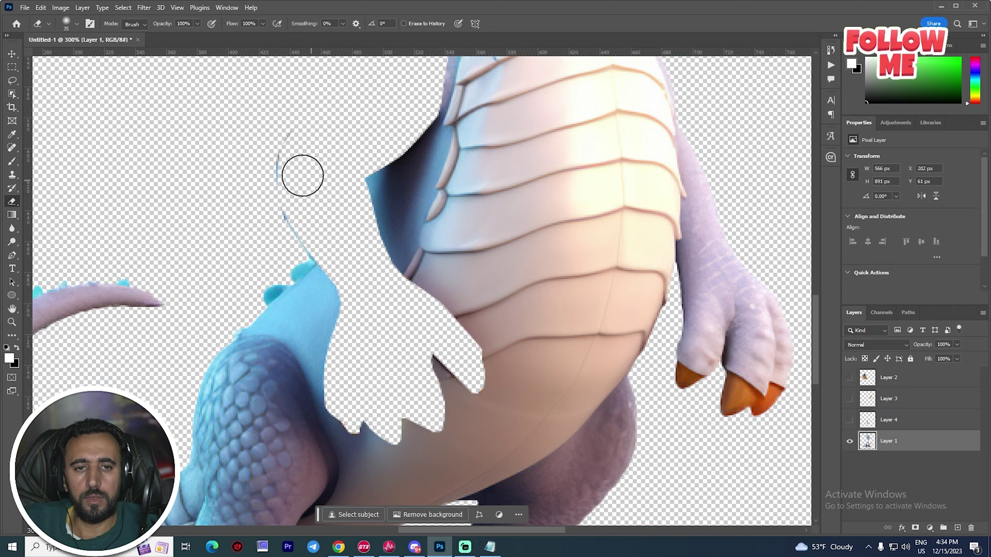
{"action": "left_click_drag", "start_coordinate": [271, 188], "coordinate": [308, 230]}
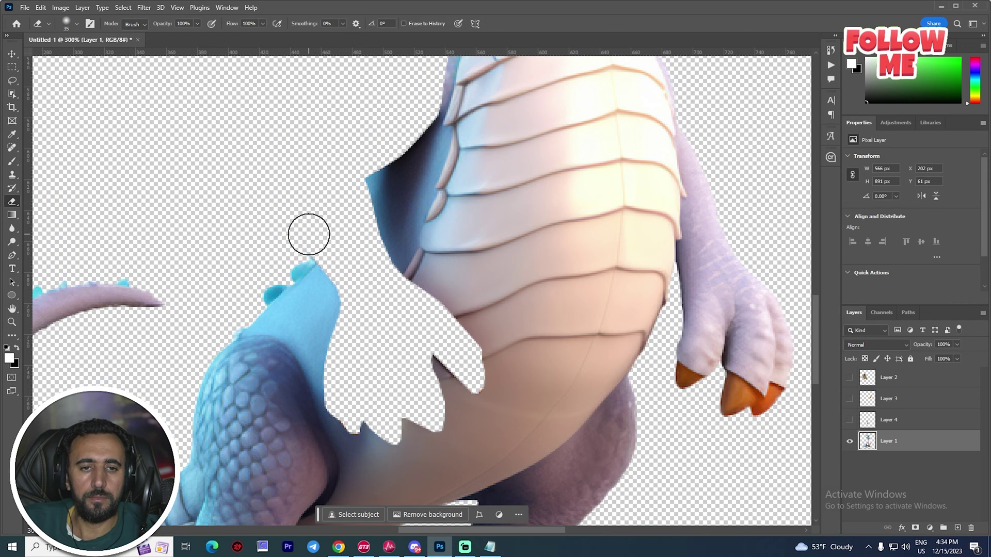
Clone the blue skin above the hip into the gap left by the removed arm
{"action": "key", "text": "s"}
{"action": "left_click", "coordinate": [317, 301], "text": "alt"}
{"action": "left_click_drag", "start_coordinate": [381, 186], "coordinate": [350, 276]}
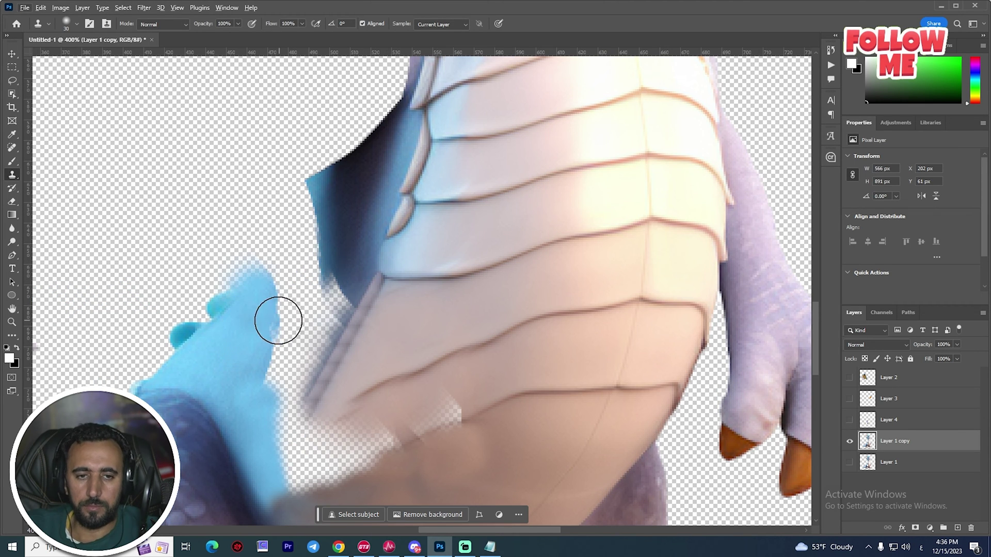
Fill the gap between the back and the belly with light blue paint, then clone blue skin beside the thigh
{"action": "key", "text": "bracketleft"}
{"action": "key", "text": "bracketleft"}
{"action": "key", "text": "bracketleft"}
{"action": "left_click_drag", "start_coordinate": [314, 288], "coordinate": [282, 325]}
{"action": "left_click", "coordinate": [77, 24]}
{"action": "key", "text": "s"}
{"action": "left_click", "coordinate": [226, 376], "text": "alt"}
{"action": "left_click_drag", "start_coordinate": [286, 372], "coordinate": [289, 449]}
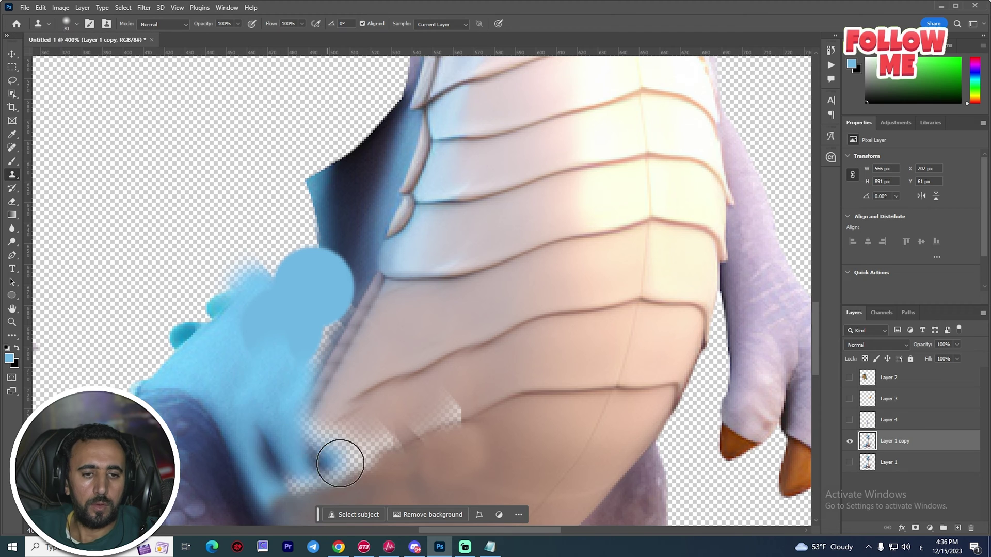
Clone the surrounding belly skin and plate line over the remaining transparent gaps at the lower belly
{"action": "scroll", "coordinate": [339, 458], "scroll_direction": "down", "scroll_amount": 1}
{"action": "left_click_drag", "start_coordinate": [290, 408], "coordinate": [282, 434]}
{"action": "left_click_drag", "start_coordinate": [389, 435], "coordinate": [324, 402]}
{"action": "scroll", "coordinate": [443, 420], "scroll_direction": "down", "scroll_amount": 1}
{"action": "left_click", "coordinate": [378, 335], "text": "alt"}
{"action": "left_click_drag", "start_coordinate": [460, 361], "coordinate": [306, 422]}
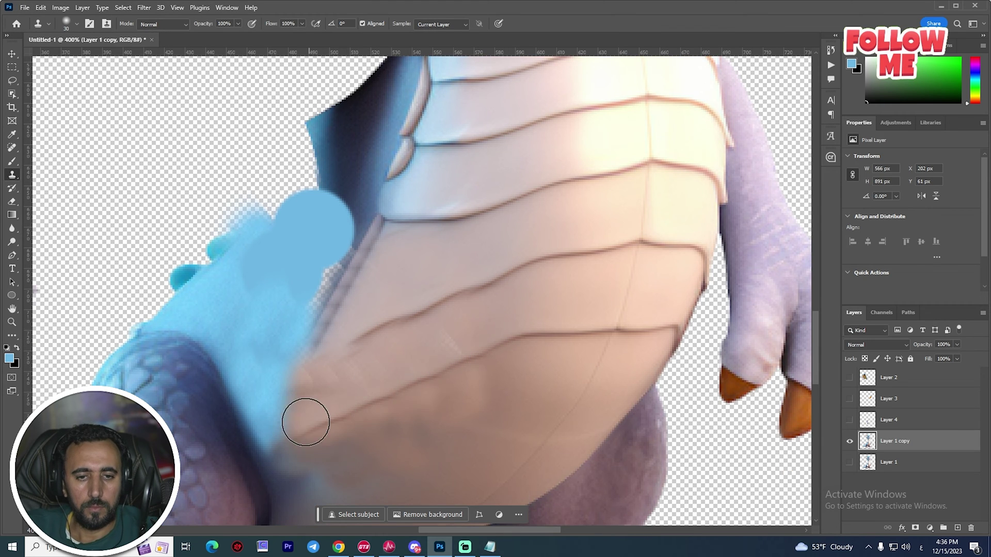
Clone neighbouring skin over the solid blue patch and the dark underarm edge beside the belly plates
{"action": "left_click", "coordinate": [363, 276], "text": "alt"}
{"action": "mouse_move", "coordinate": [342, 284]}
{"action": "left_mouse_down"}
{"action": "mouse_move", "coordinate": [326, 312]}
{"action": "mouse_move", "coordinate": [361, 246]}
{"action": "left_mouse_up"}
{"action": "left_click", "coordinate": [290, 234], "text": "alt"}
{"action": "mouse_move", "coordinate": [316, 168]}
{"action": "left_mouse_down"}
{"action": "mouse_move", "coordinate": [303, 199]}
{"action": "mouse_move", "coordinate": [330, 155]}
{"action": "left_mouse_up"}
Clone the neck's spiked edge and blue skin down the back to rebuild the missing shoulder area
{"action": "scroll", "coordinate": [331, 236], "scroll_direction": "down", "scroll_amount": 5}
{"action": "scroll", "coordinate": [344, 193], "scroll_direction": "up", "scroll_amount": 6}
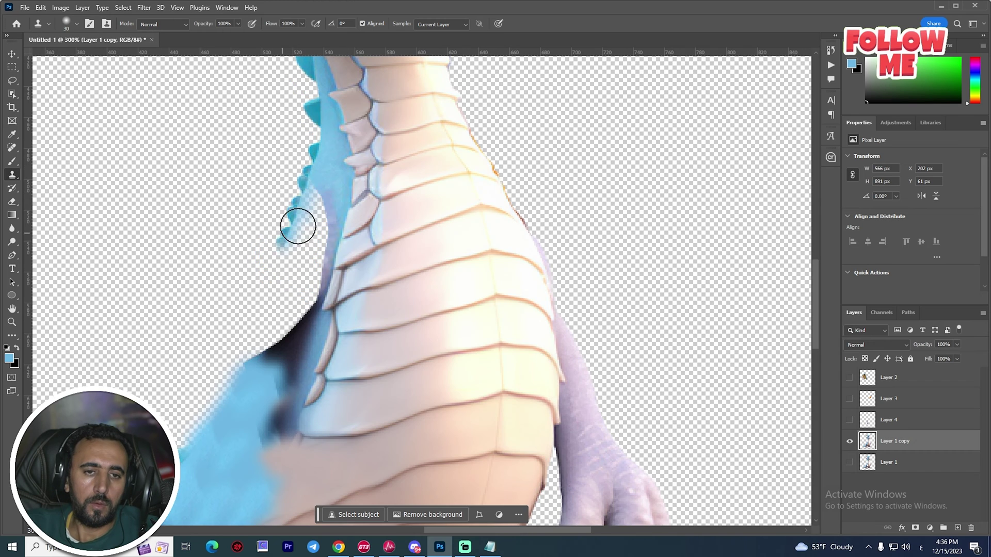
{"action": "mouse_move", "coordinate": [313, 213]}
{"action": "left_mouse_down"}
{"action": "mouse_move", "coordinate": [305, 261]}
{"action": "mouse_move", "coordinate": [319, 245]}
{"action": "mouse_move", "coordinate": [289, 331]}
{"action": "left_mouse_up"}
{"action": "mouse_move", "coordinate": [304, 180]}
{"action": "left_mouse_down"}
{"action": "mouse_move", "coordinate": [225, 386]}
{"action": "mouse_move", "coordinate": [272, 337]}
{"action": "mouse_move", "coordinate": [287, 376]}
{"action": "mouse_move", "coordinate": [276, 433]}
{"action": "left_mouse_up"}
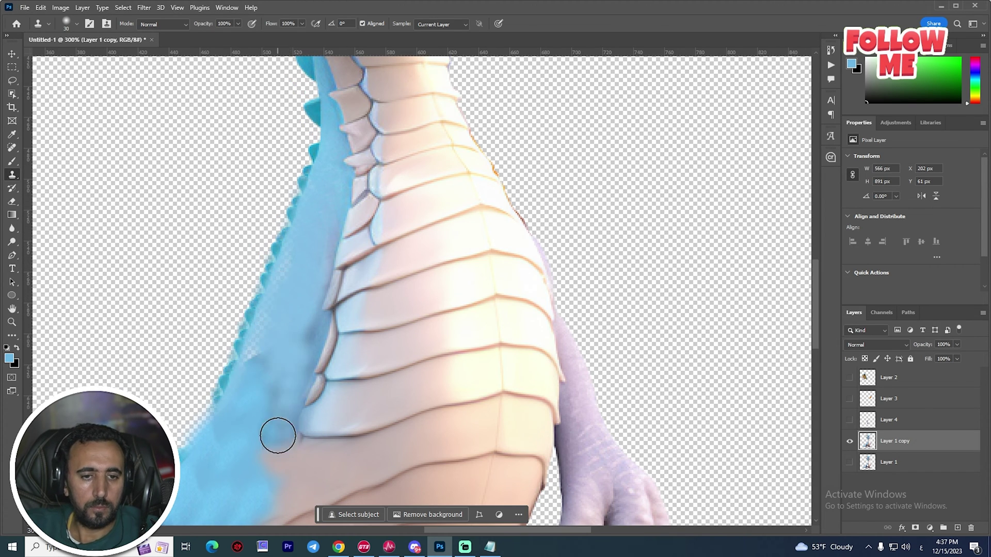
Toggle the visibility of Layer 4 to compare the repaired body with and without the front arm
{"action": "key", "text": "v"}
{"action": "scroll", "coordinate": [345, 310], "scroll_direction": "down", "scroll_amount": 6}
{"action": "scroll", "coordinate": [344, 309], "scroll_direction": "up", "scroll_amount": 3}
{"action": "left_click", "coordinate": [849, 420]}
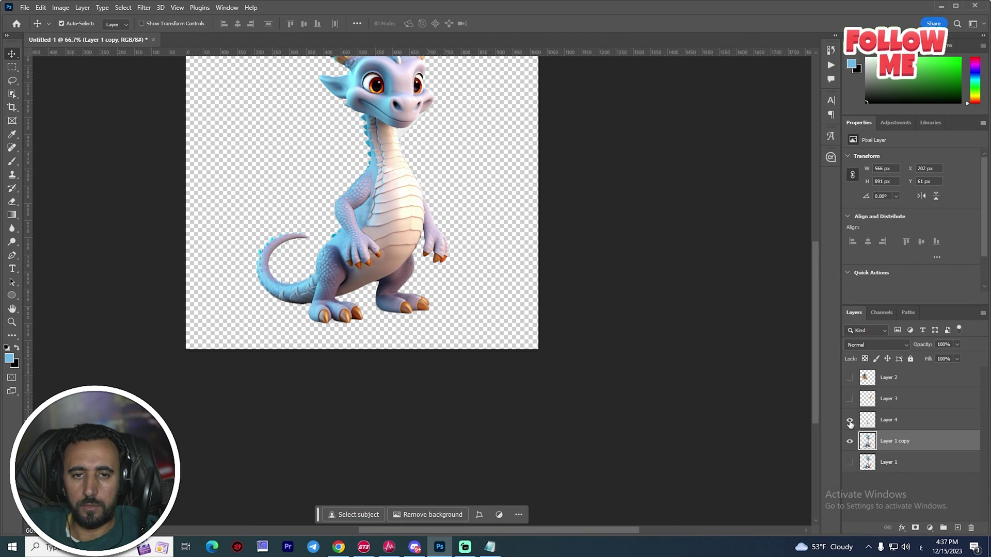
{"action": "left_click", "coordinate": [850, 422]}
{"action": "left_click", "coordinate": [850, 422]}
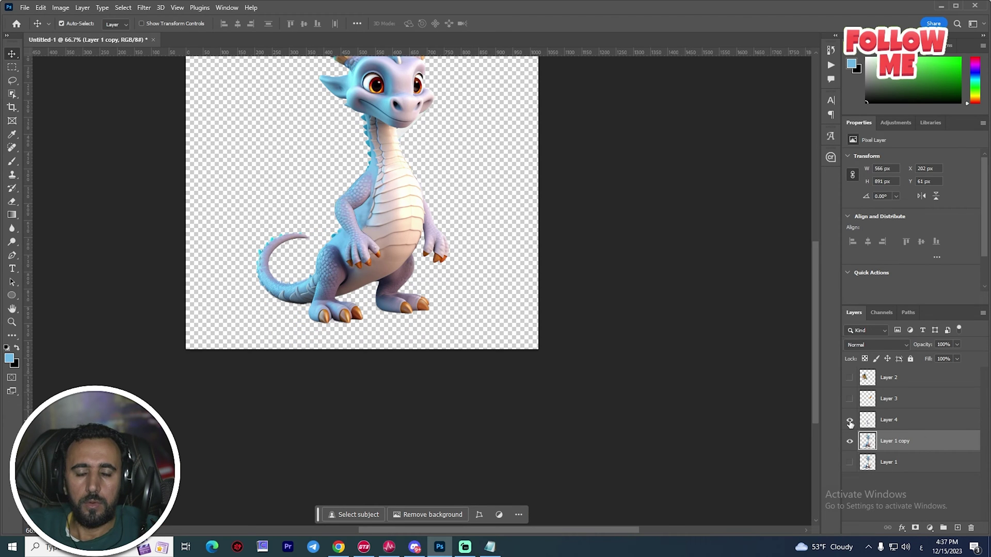
{"action": "left_click", "coordinate": [850, 422]}
Show the two wing layers, Layer 3 and Layer 2, and the front arm on Layer 4
{"action": "left_click", "coordinate": [850, 400]}
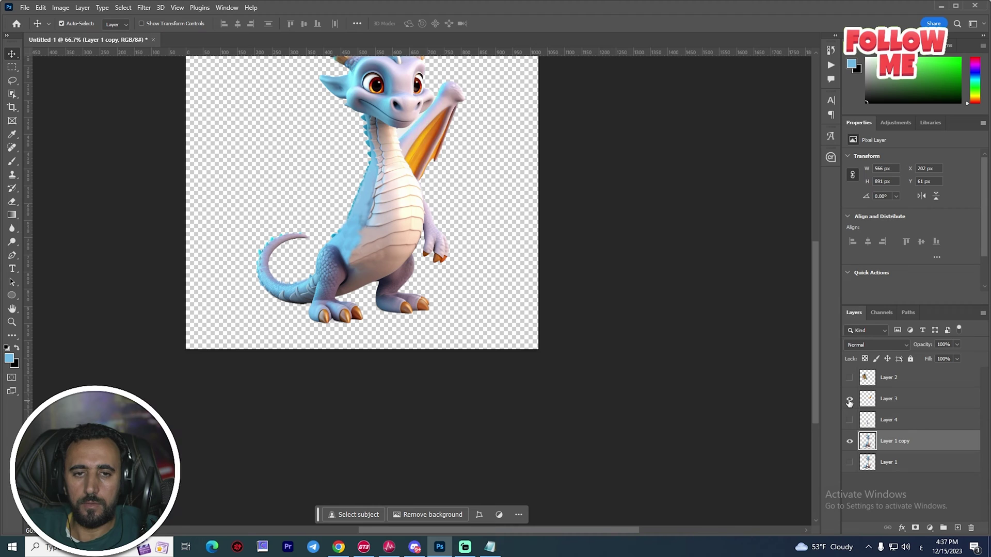
{"action": "left_click", "coordinate": [850, 400]}
{"action": "left_click", "coordinate": [849, 401]}
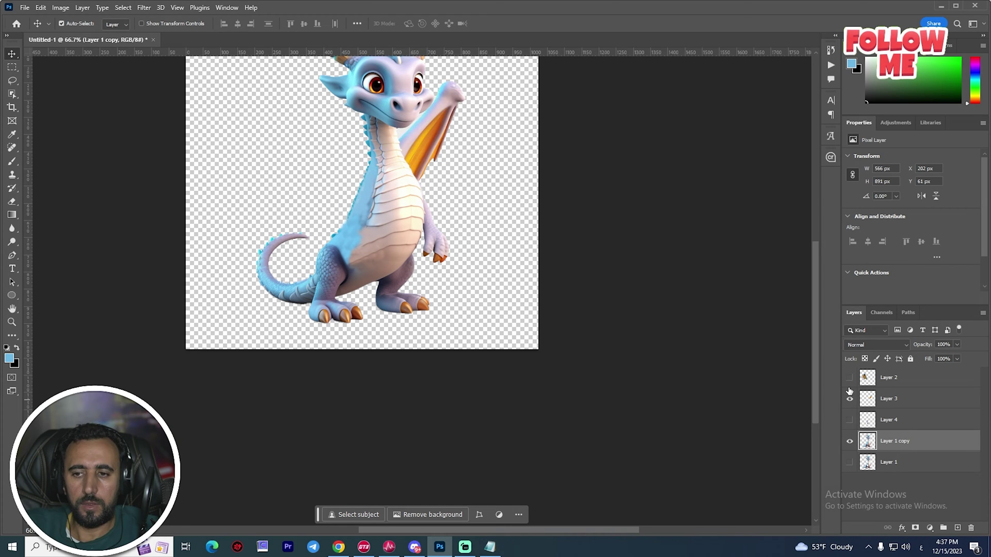
{"action": "left_click", "coordinate": [849, 379]}
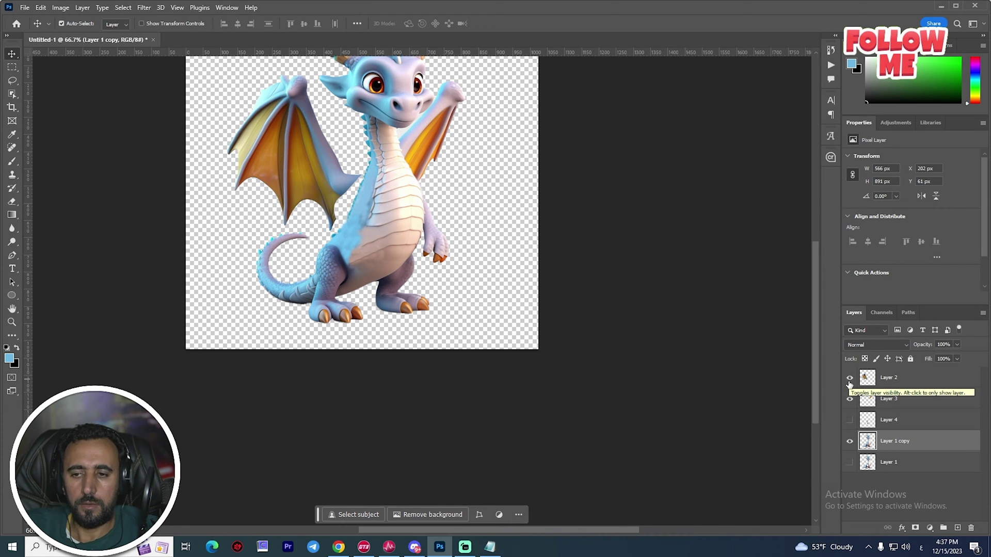
{"action": "scroll", "coordinate": [533, 292], "scroll_direction": "up", "scroll_amount": 1}
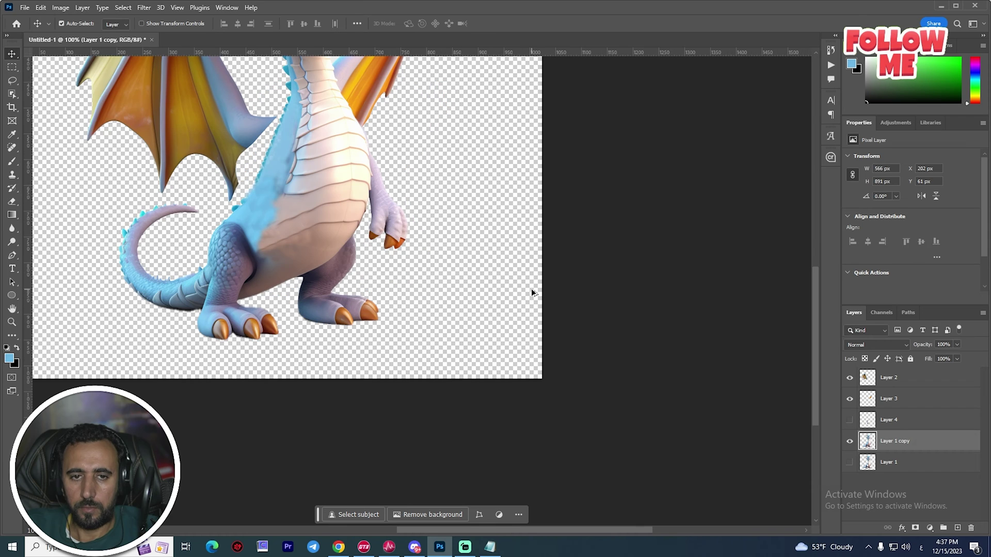
{"action": "left_click", "coordinate": [849, 421]}
{"action": "scroll", "coordinate": [253, 284], "scroll_direction": "down", "scroll_amount": 1}
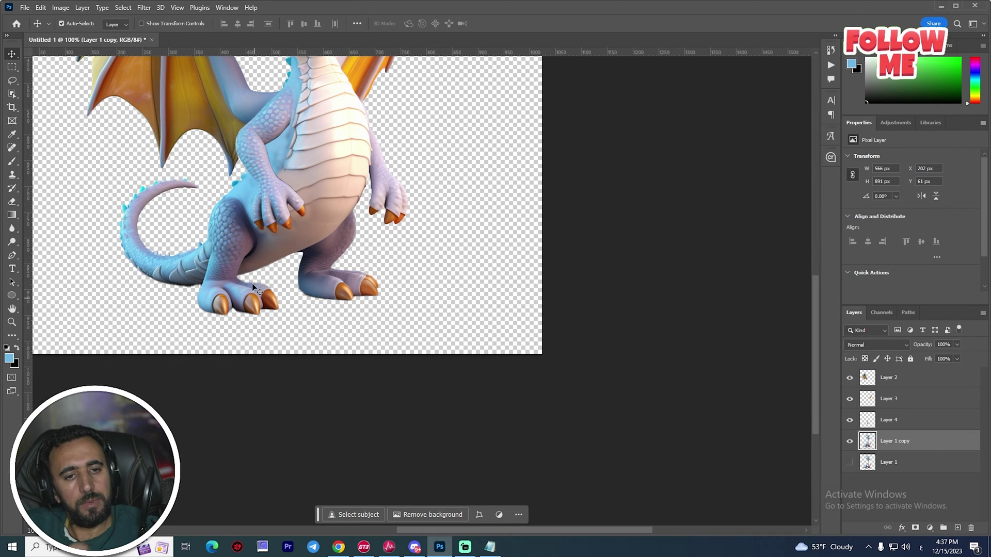
Examine the dragon's hind legs and tail up close
{"action": "scroll", "coordinate": [213, 252], "scroll_direction": "up", "scroll_amount": 1}
{"action": "scroll", "coordinate": [234, 227], "scroll_direction": "down", "scroll_amount": 2}
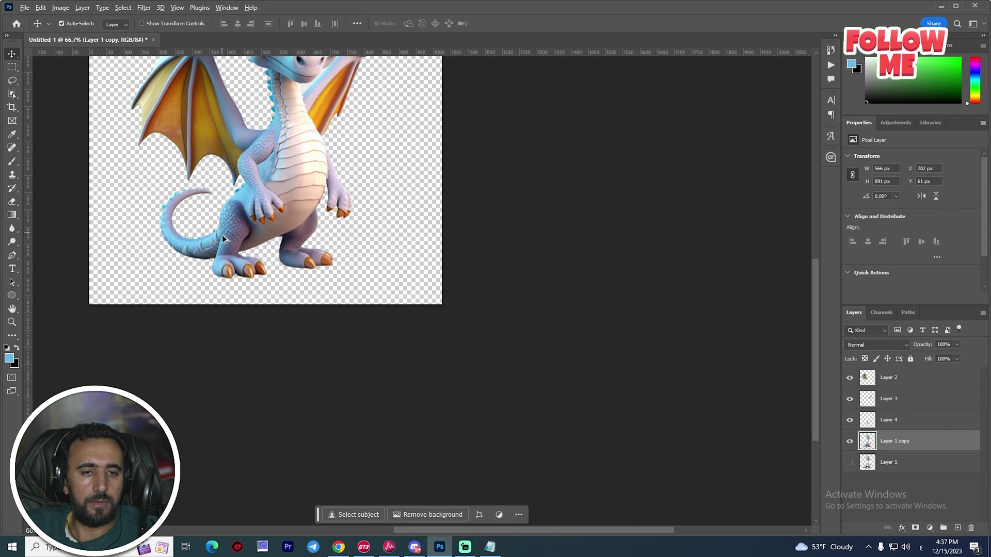
{"action": "scroll", "coordinate": [222, 235], "scroll_direction": "up", "scroll_amount": 3}
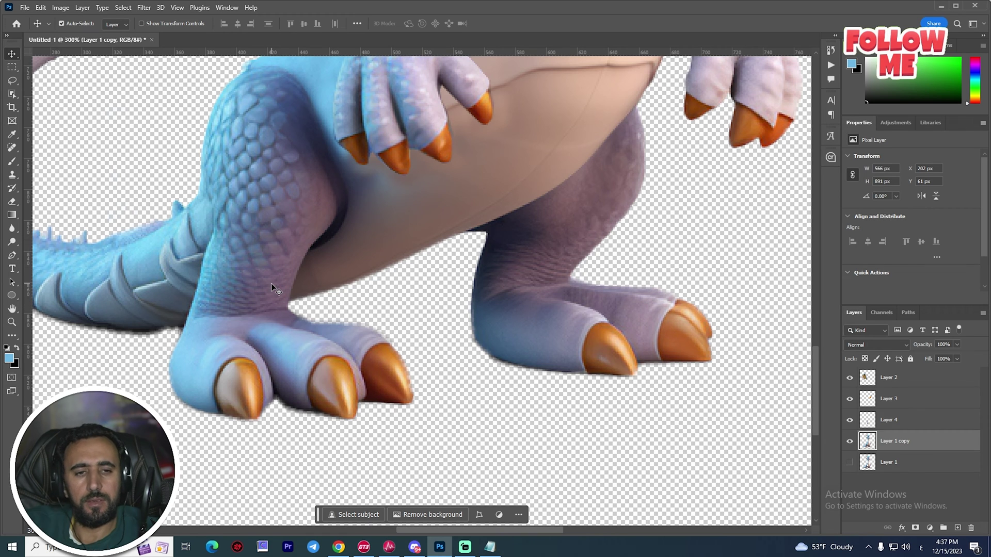
{"action": "scroll", "coordinate": [271, 284], "scroll_direction": "down", "scroll_amount": 4}
{"action": "scroll", "coordinate": [396, 166], "scroll_direction": "up", "scroll_amount": 1}
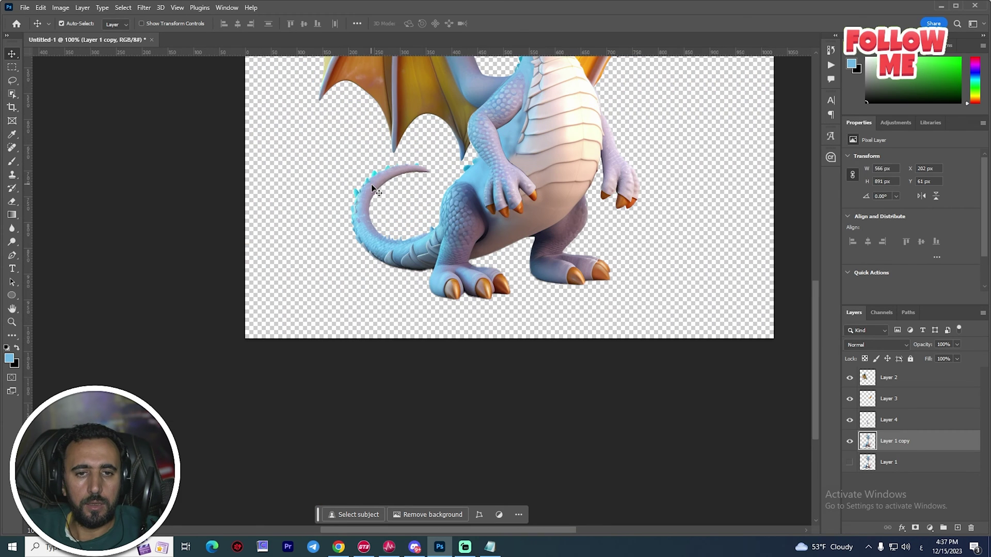
{"action": "scroll", "coordinate": [373, 190], "scroll_direction": "up", "scroll_amount": 2}
{"action": "left_click", "coordinate": [11, 81]}
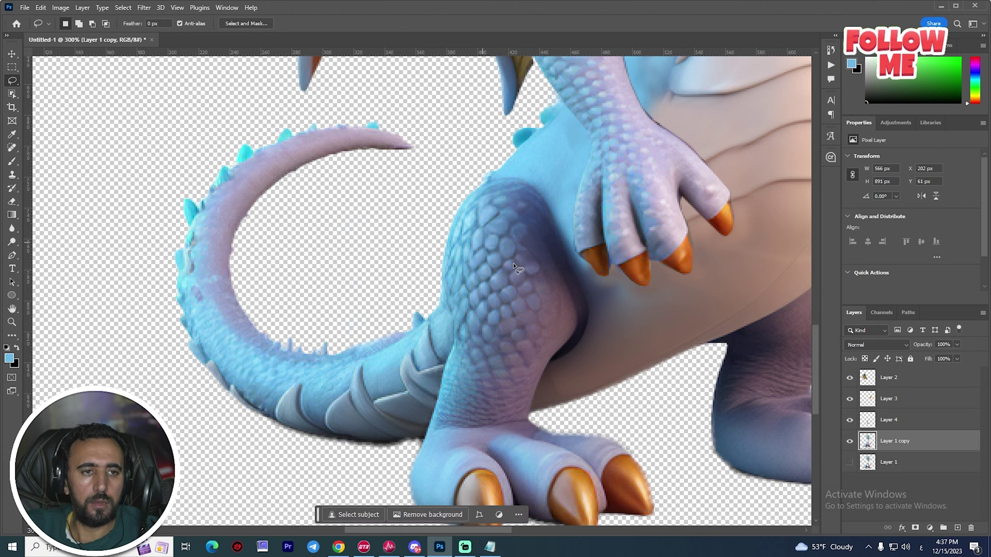
{"action": "key", "text": "v"}
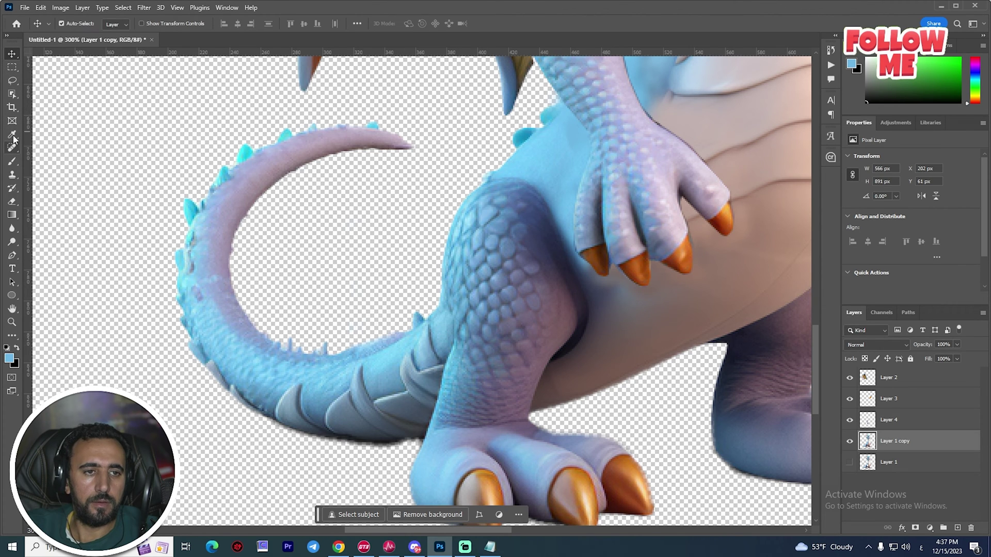
{"action": "left_click", "coordinate": [12, 94]}
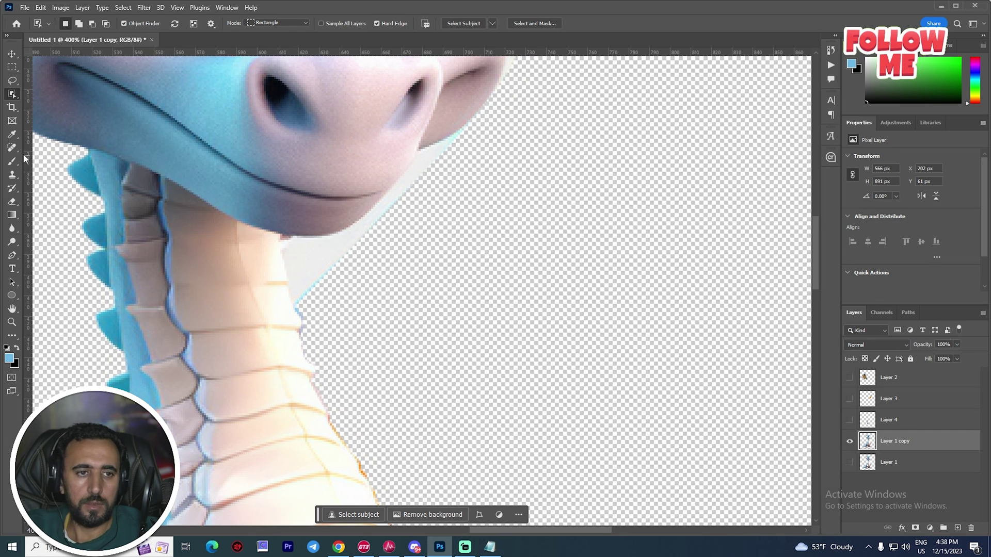
Erase the leftover grey background between the dragon's chin and neck on Layer 1 copy with a smaller eraser
{"action": "left_click", "coordinate": [12, 201]}
{"action": "key", "text": "bracketleft"}
{"action": "key", "text": "bracketleft"}
{"action": "key", "text": "bracketleft"}
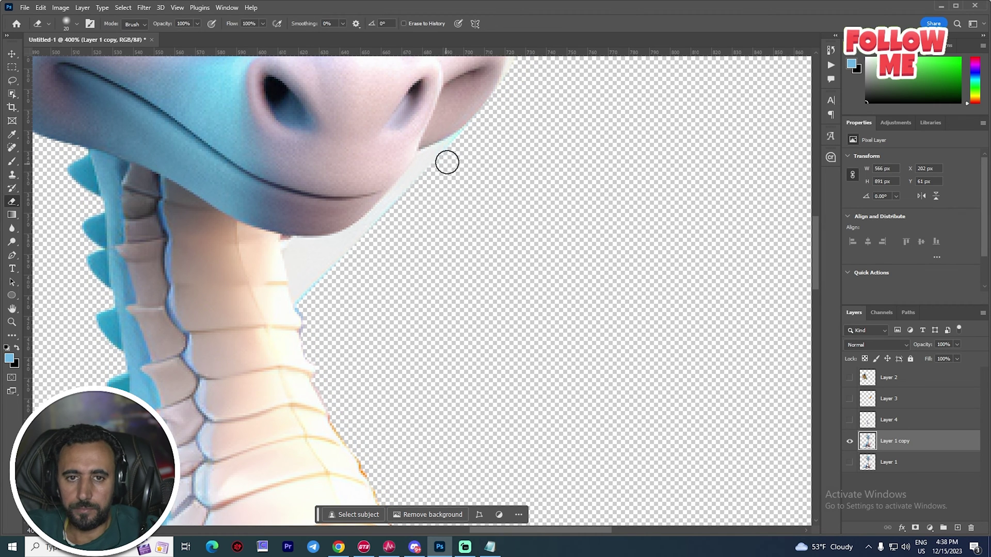
{"action": "scroll", "coordinate": [456, 155], "scroll_direction": "up", "scroll_amount": 2}
{"action": "mouse_move", "coordinate": [478, 129]}
{"action": "left_mouse_down"}
{"action": "mouse_move", "coordinate": [408, 163]}
{"action": "mouse_move", "coordinate": [332, 260]}
{"action": "mouse_move", "coordinate": [270, 287]}
{"action": "mouse_move", "coordinate": [207, 293]}
{"action": "mouse_move", "coordinate": [224, 385]}
{"action": "mouse_move", "coordinate": [244, 315]}
{"action": "mouse_move", "coordinate": [242, 365]}
{"action": "mouse_move", "coordinate": [227, 302]}
{"action": "mouse_move", "coordinate": [295, 308]}
{"action": "mouse_move", "coordinate": [248, 316]}
{"action": "mouse_move", "coordinate": [234, 397]}
{"action": "left_mouse_up"}
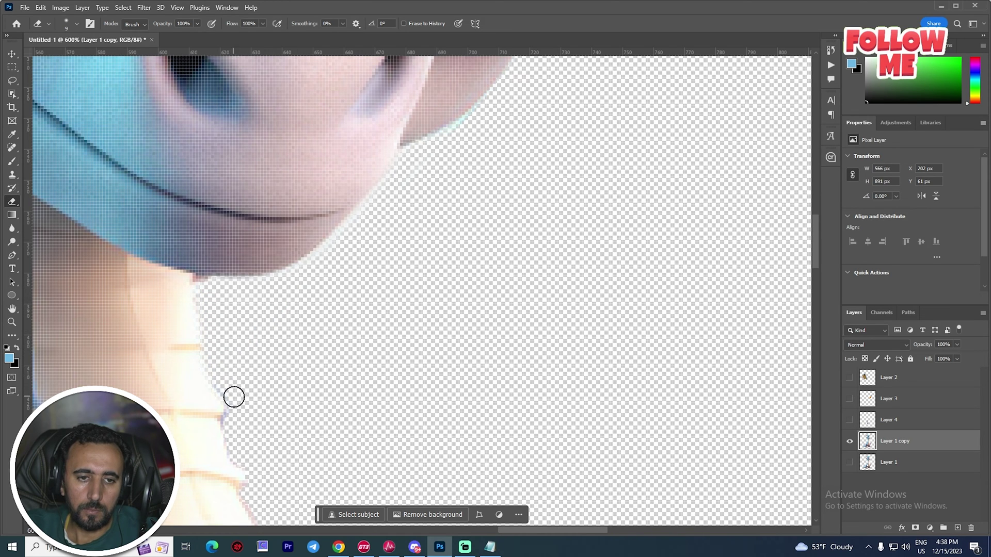
Show Layer 4, Layer 3 and Layer 2 again so the whole dragon is displayed
{"action": "scroll", "coordinate": [320, 351], "scroll_direction": "down", "scroll_amount": 6}
{"action": "key", "text": "v"}
{"action": "scroll", "coordinate": [484, 279], "scroll_direction": "down", "scroll_amount": 1}
{"action": "left_click", "coordinate": [850, 420]}
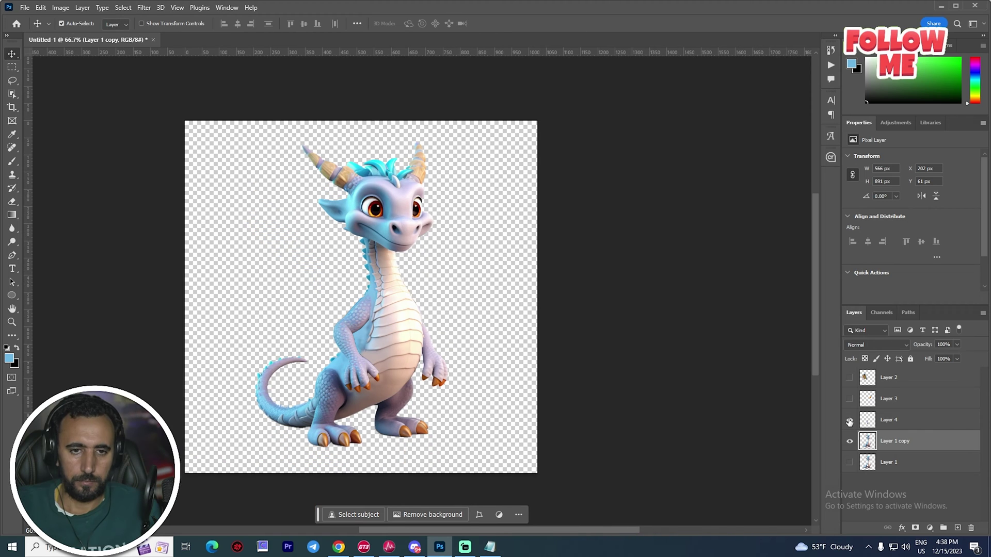
{"action": "left_click", "coordinate": [849, 399]}
{"action": "left_click", "coordinate": [849, 378]}
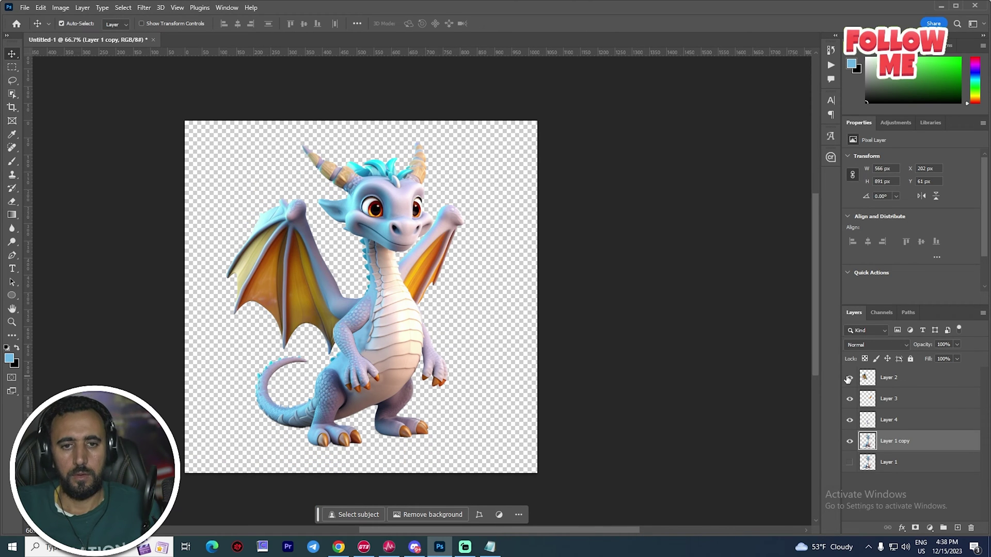
{"action": "scroll", "coordinate": [390, 227], "scroll_direction": "down", "scroll_amount": 2}
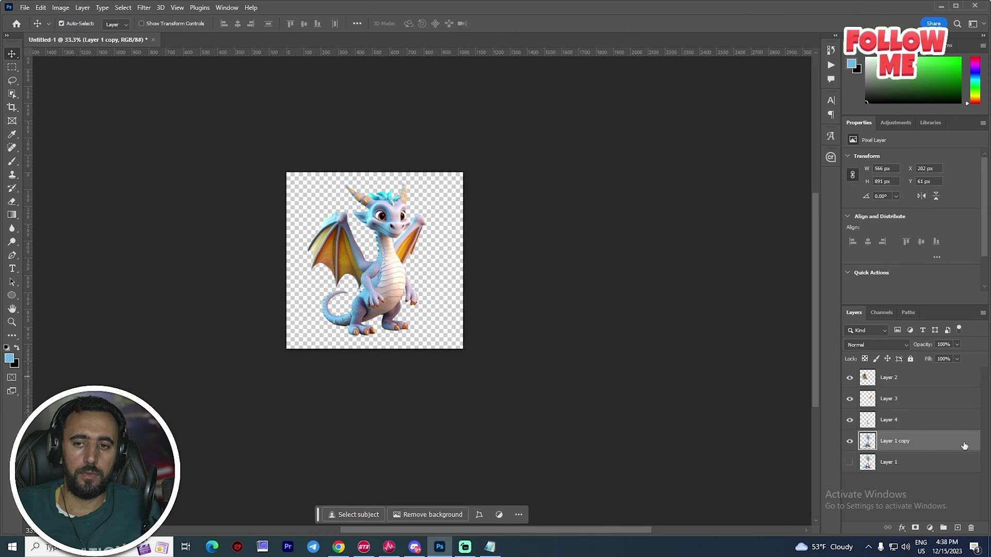
Rename Layer 2 as wing and Layer 1 copy as body
{"action": "left_click", "coordinate": [899, 386]}
{"action": "scroll", "coordinate": [360, 271], "scroll_direction": "up", "scroll_amount": 1}
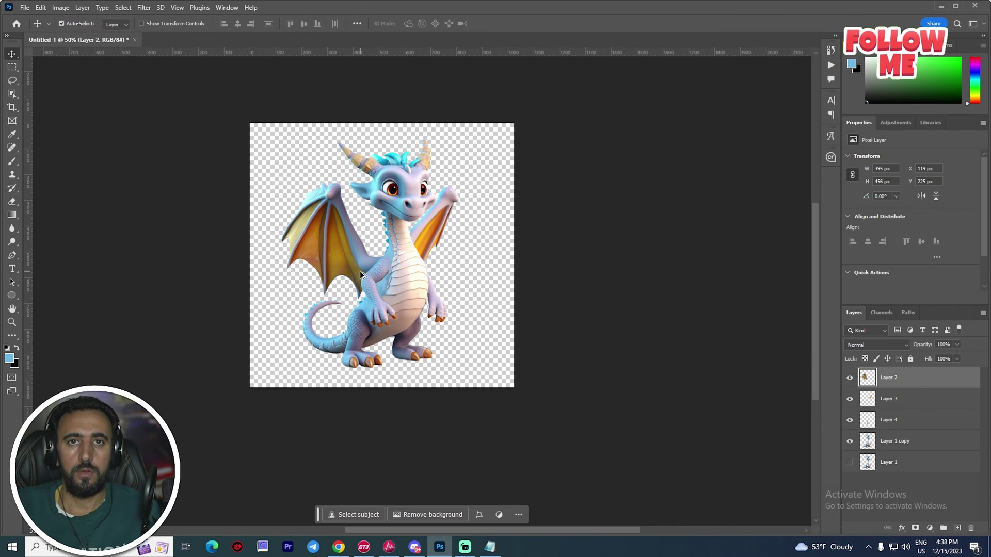
{"action": "scroll", "coordinate": [327, 230], "scroll_direction": "up", "scroll_amount": 1}
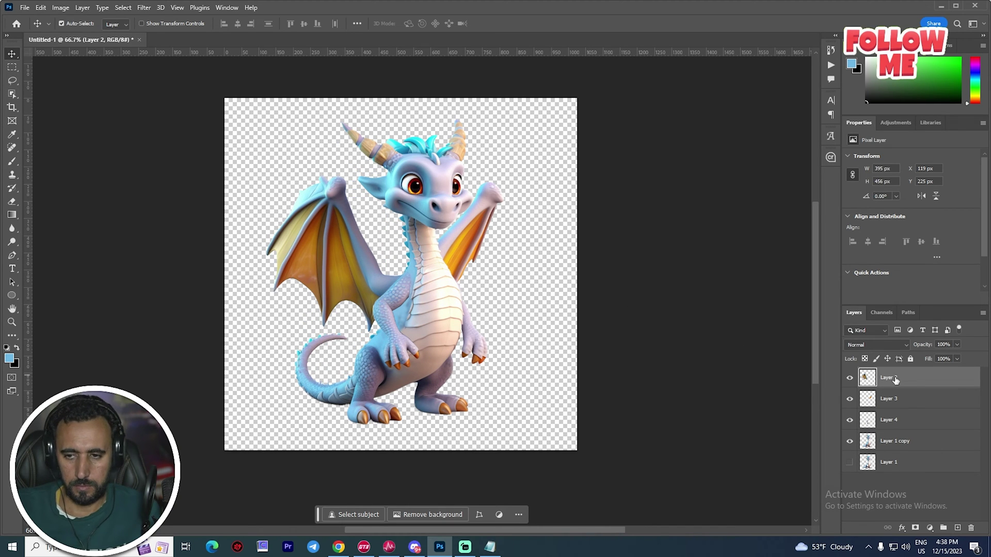
{"action": "double_click", "coordinate": [889, 377]}
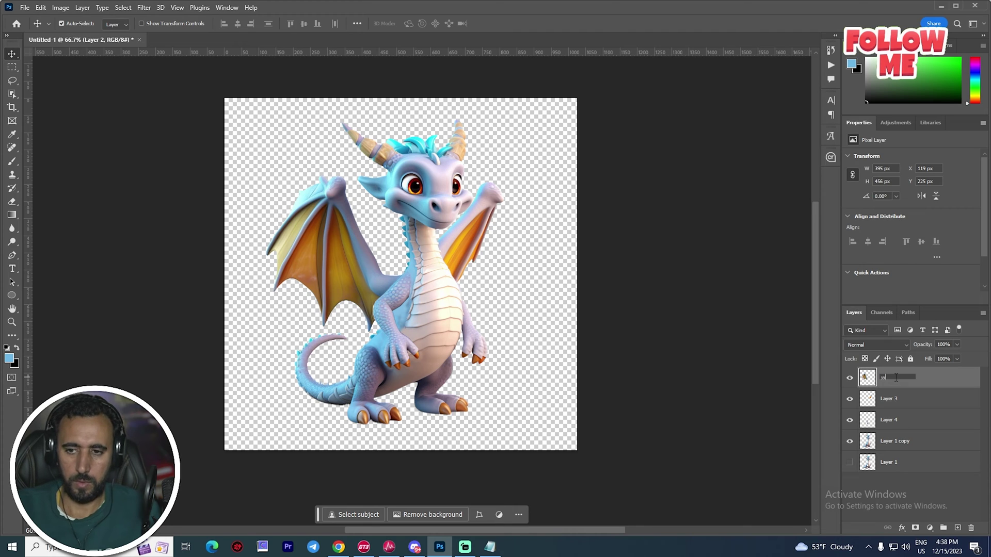
{"action": "type", "text": "wing"}
{"action": "key", "text": "Return"}
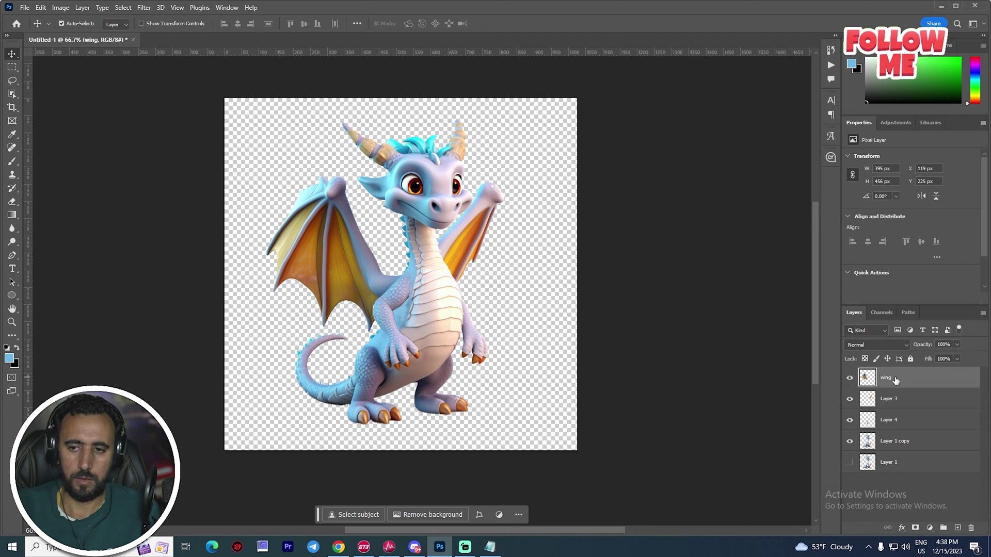
{"action": "left_click", "coordinate": [389, 186]}
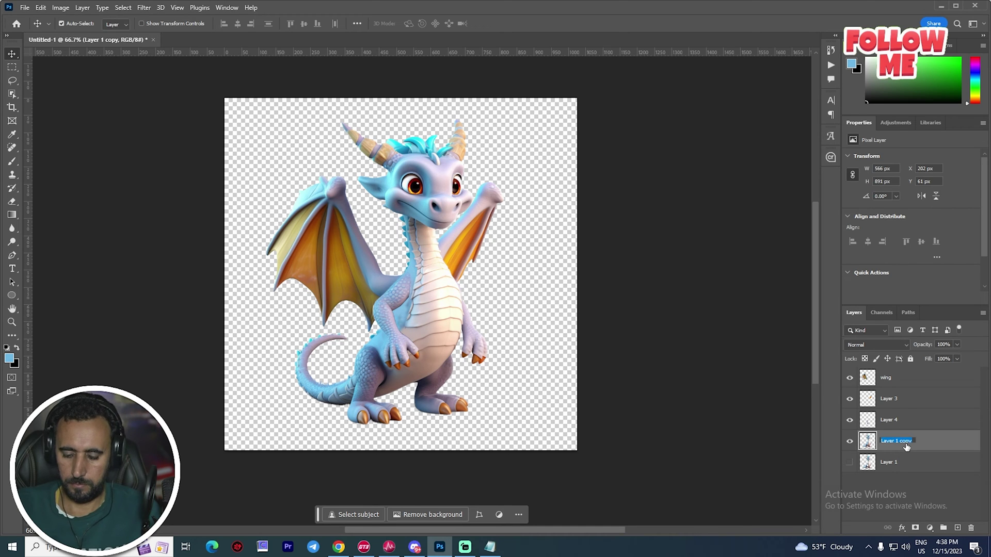
{"action": "left_click", "coordinate": [907, 447]}
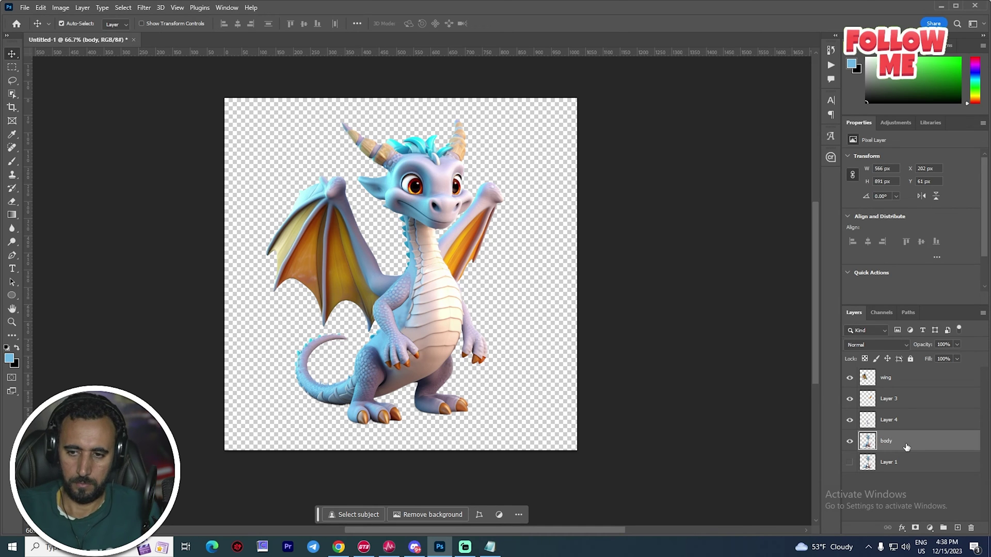
Identify Layer 3 by switching its visibility off and on, and rename it as right wing
{"action": "left_click", "coordinate": [484, 238]}
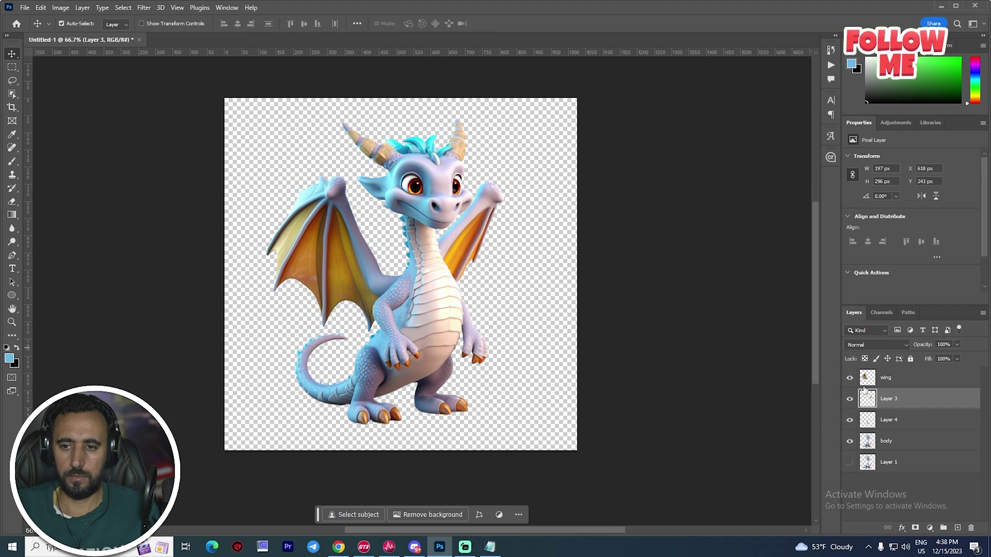
{"action": "left_click", "coordinate": [850, 400]}
{"action": "left_click", "coordinate": [850, 400]}
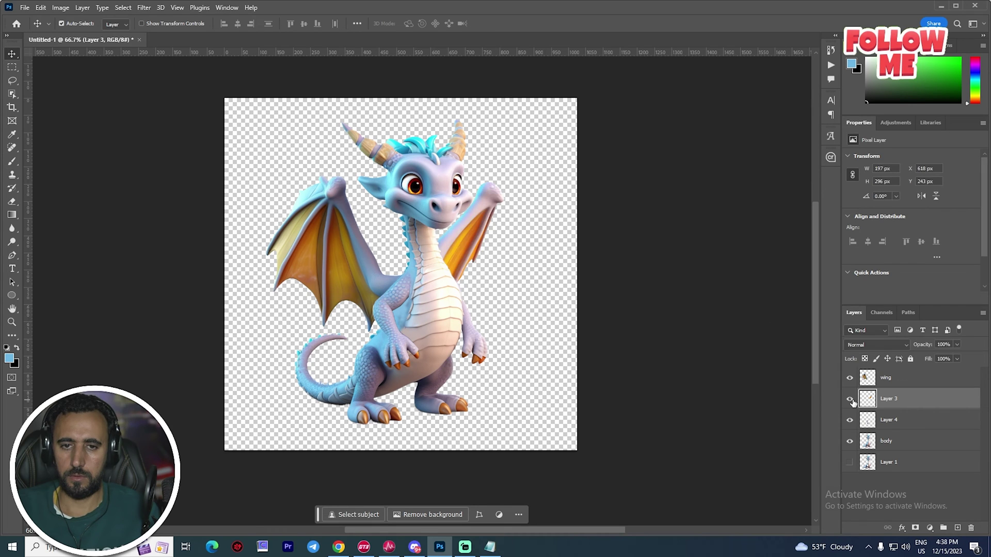
{"action": "double_click", "coordinate": [890, 400]}
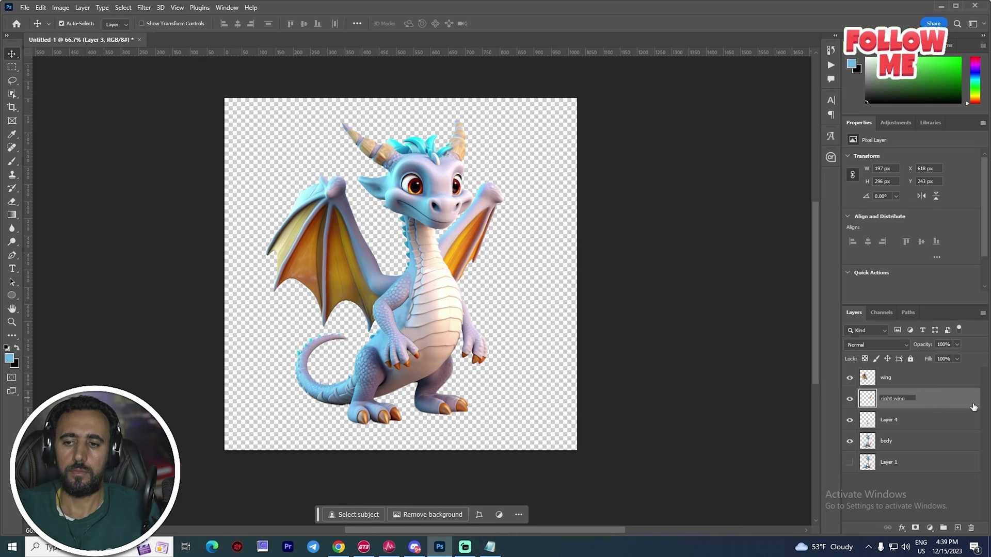
{"action": "key", "text": "Return"}
Identify Layer 4 by switching its visibility off and on, and rename it as arm
{"action": "left_click", "coordinate": [385, 378]}
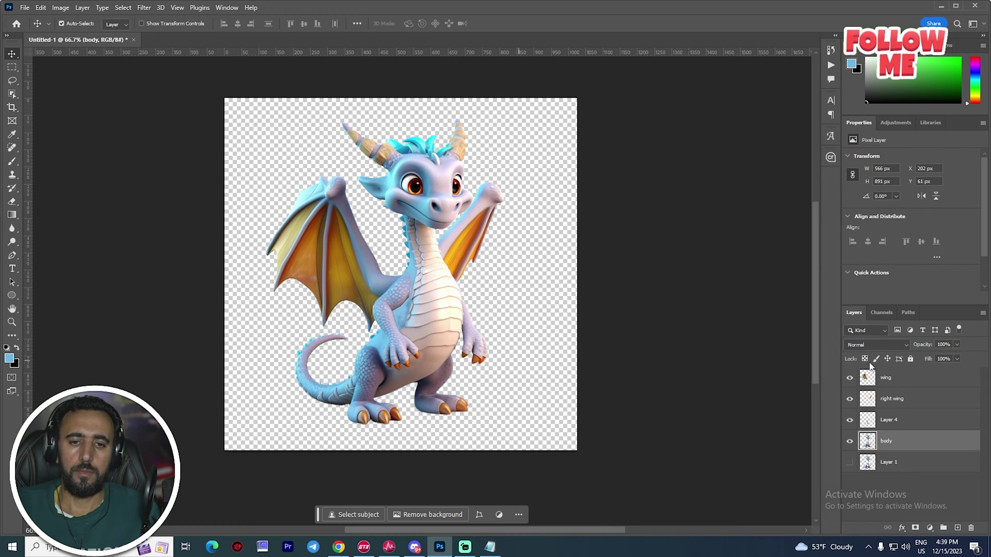
{"action": "left_click", "coordinate": [888, 416]}
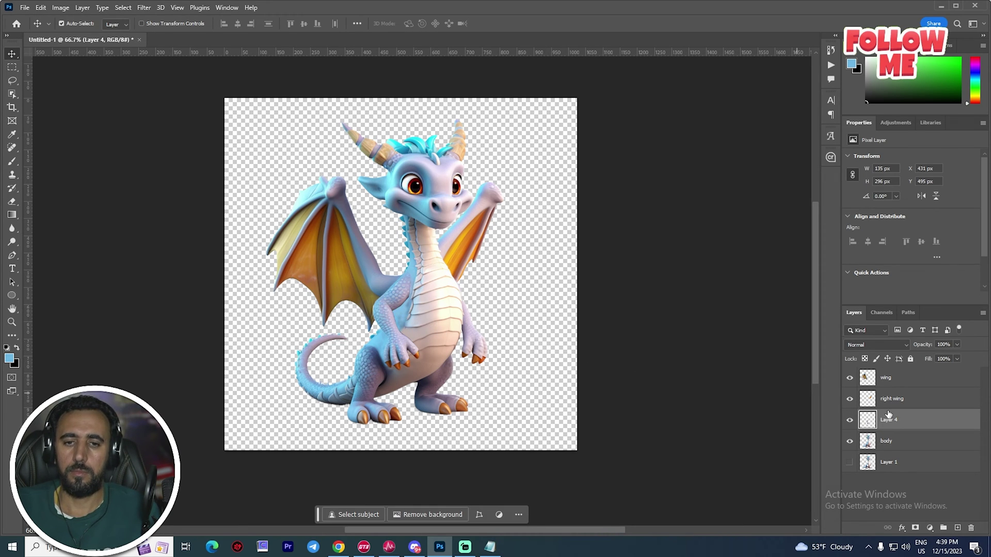
{"action": "left_click", "coordinate": [851, 421]}
{"action": "left_click", "coordinate": [850, 421]}
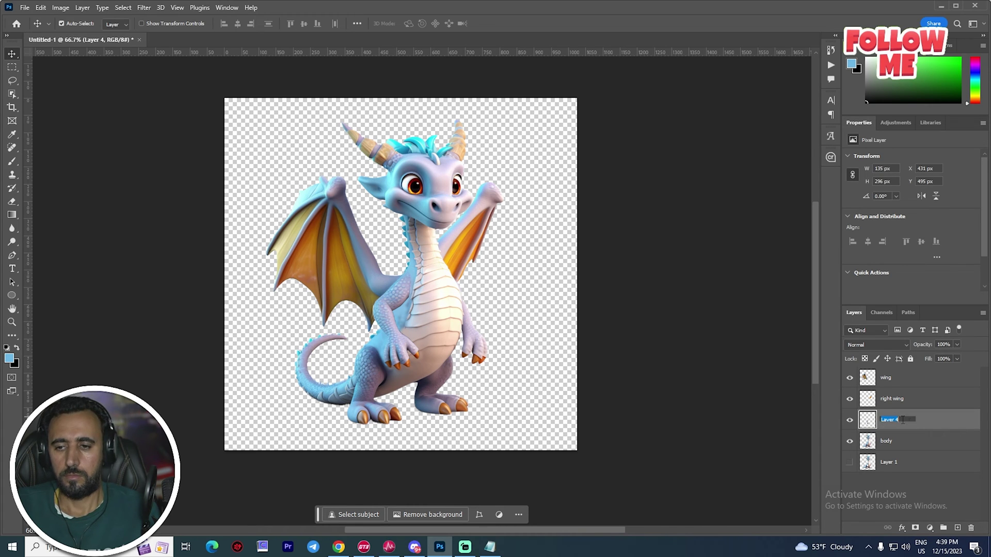
{"action": "key", "text": "Return"}
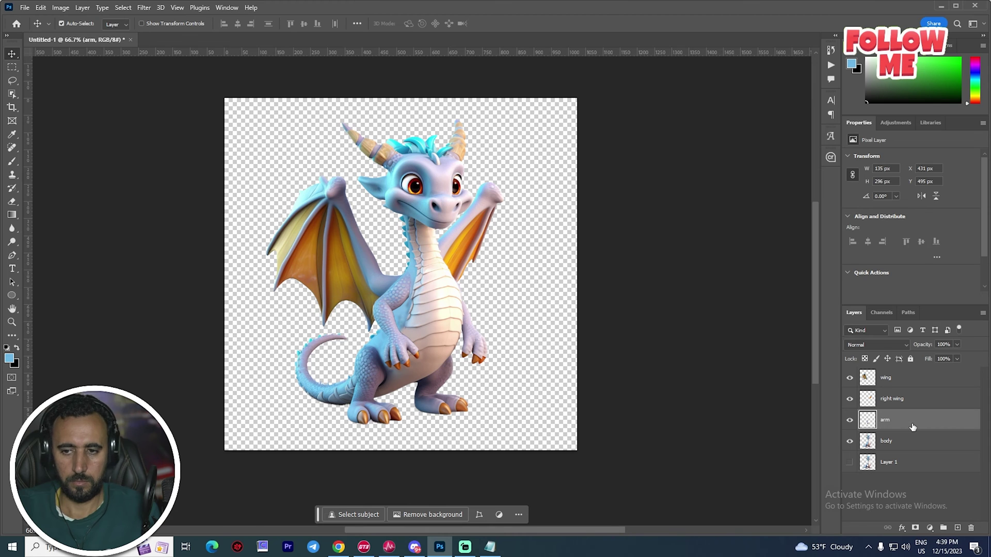
Toggle the arm layer's visibility to check the body and wing behind it, and leave the arm hidden
{"action": "scroll", "coordinate": [348, 345], "scroll_direction": "up", "scroll_amount": 3}
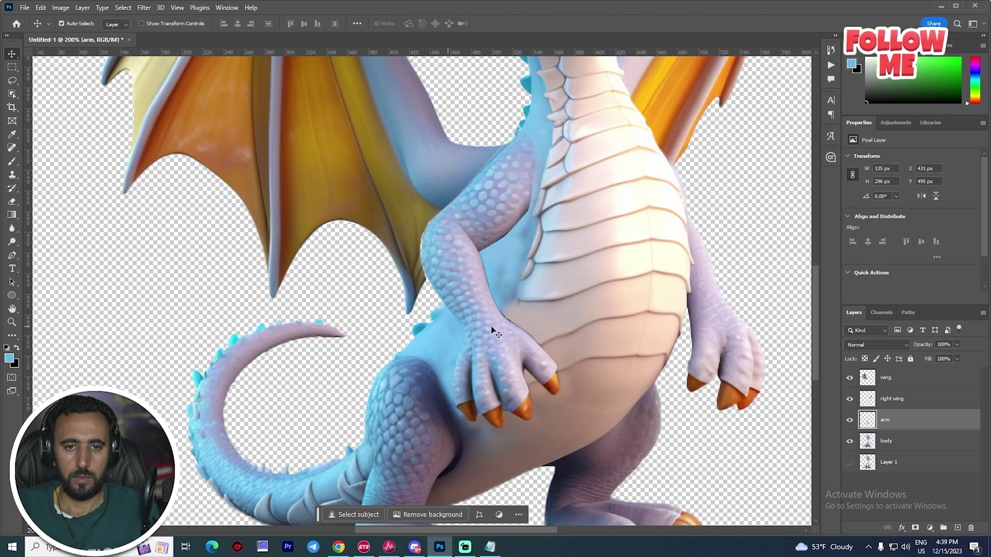
{"action": "left_click", "coordinate": [849, 421]}
{"action": "left_click", "coordinate": [850, 421]}
{"action": "left_click", "coordinate": [850, 421]}
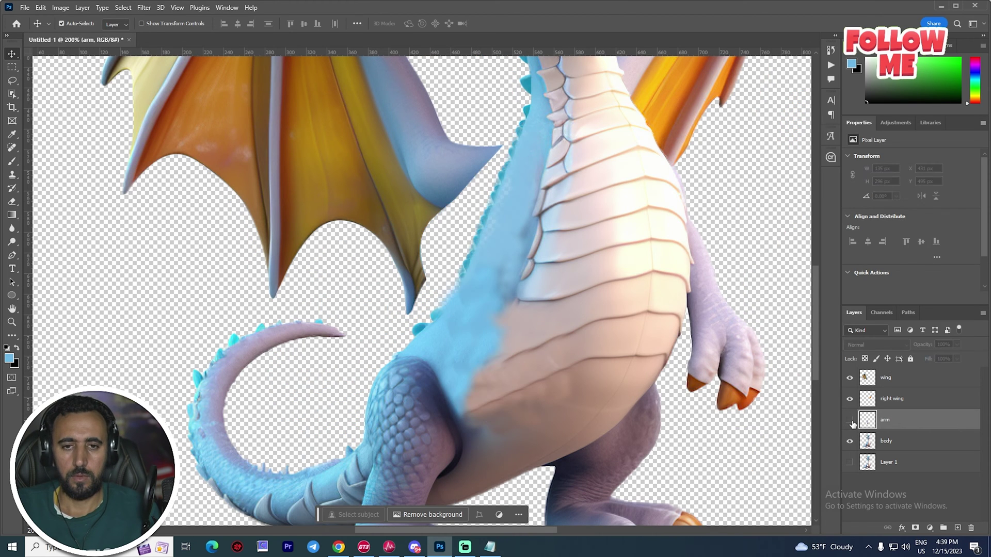
{"action": "left_click", "coordinate": [854, 422]}
{"action": "left_click", "coordinate": [855, 422]}
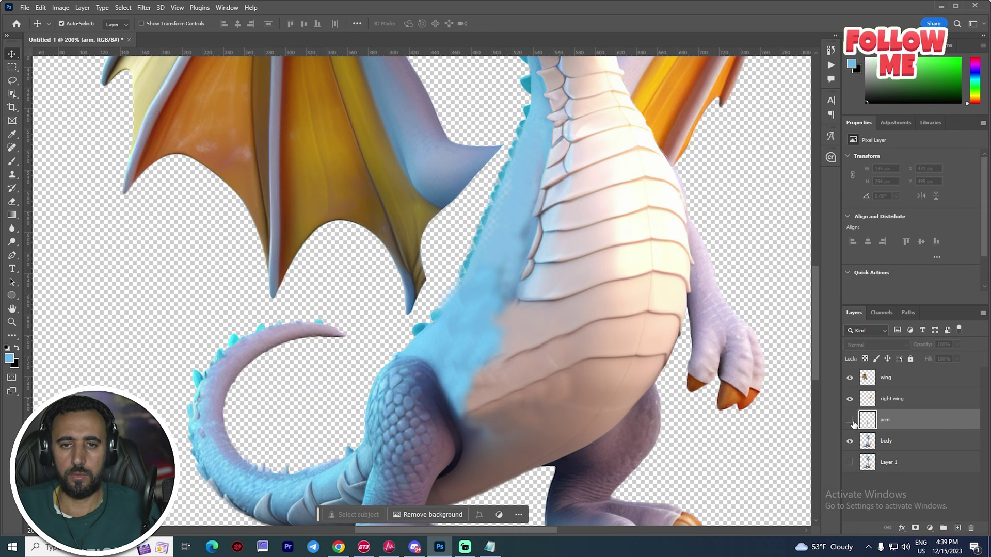
Move the wing layer beneath the body layer in the stacking order
{"action": "left_click", "coordinate": [437, 162]}
{"action": "scroll", "coordinate": [499, 192], "scroll_direction": "up", "scroll_amount": 1}
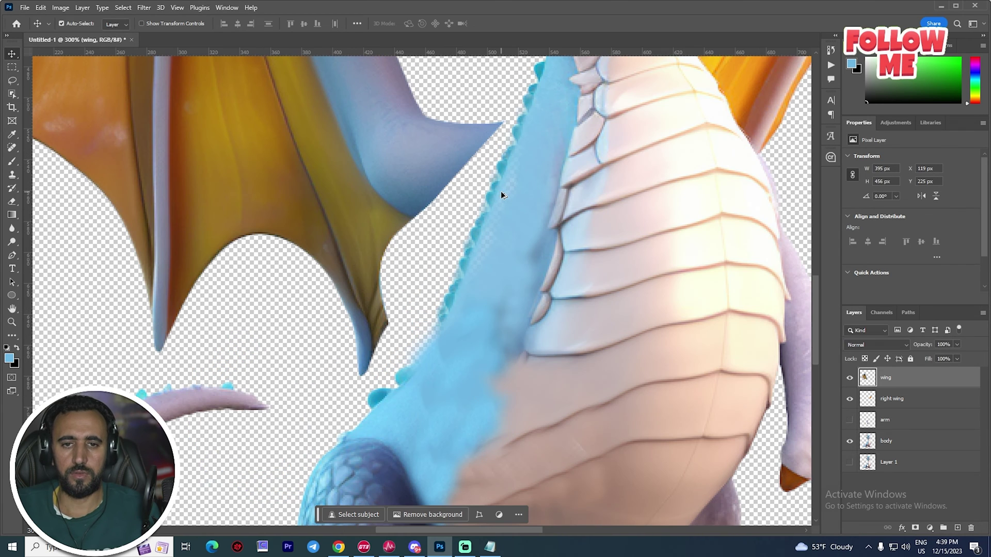
{"action": "key", "text": "e"}
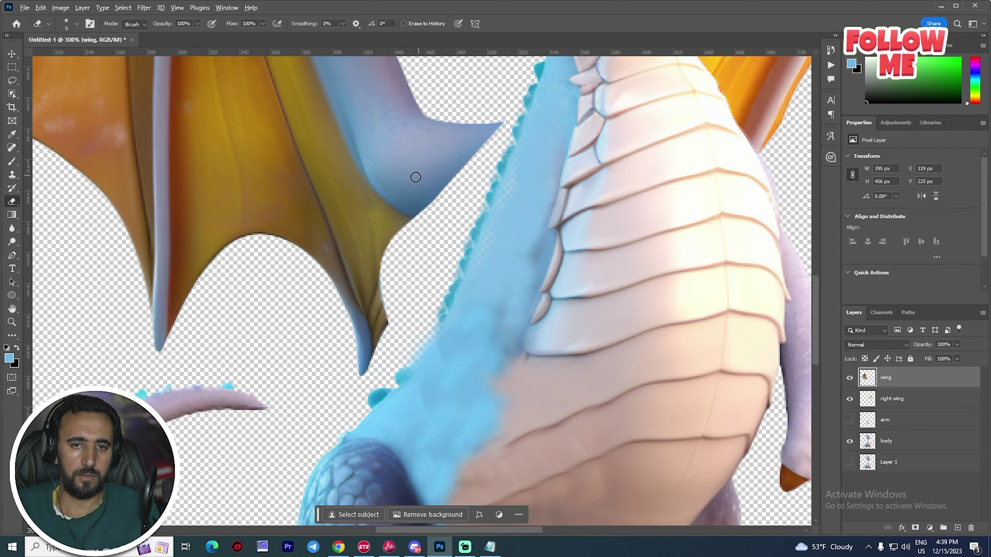
{"action": "key", "text": "v"}
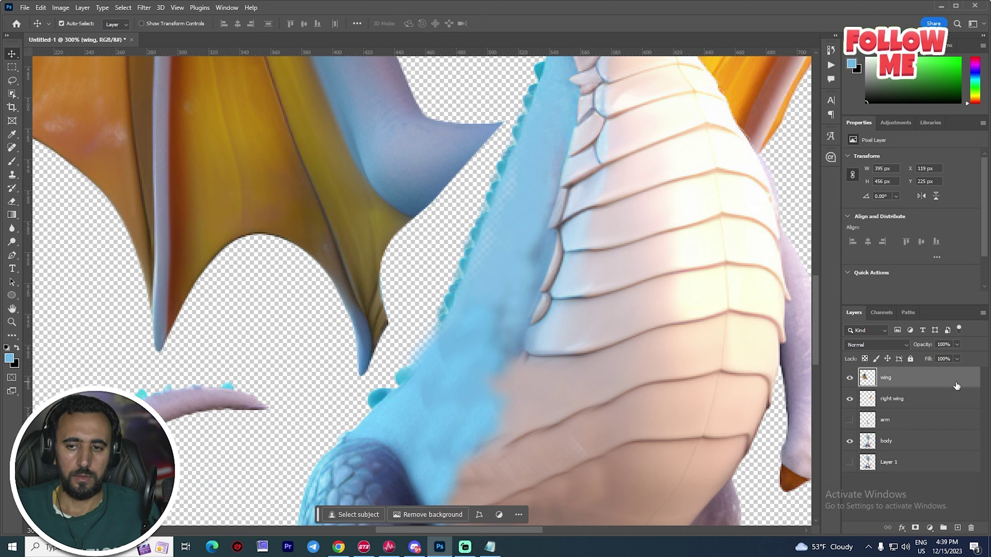
{"action": "mouse_move", "coordinate": [957, 386]}
{"action": "left_mouse_down"}
{"action": "mouse_move", "coordinate": [931, 401]}
{"action": "mouse_move", "coordinate": [936, 450]}
{"action": "left_mouse_up"}
{"action": "key", "text": "e"}
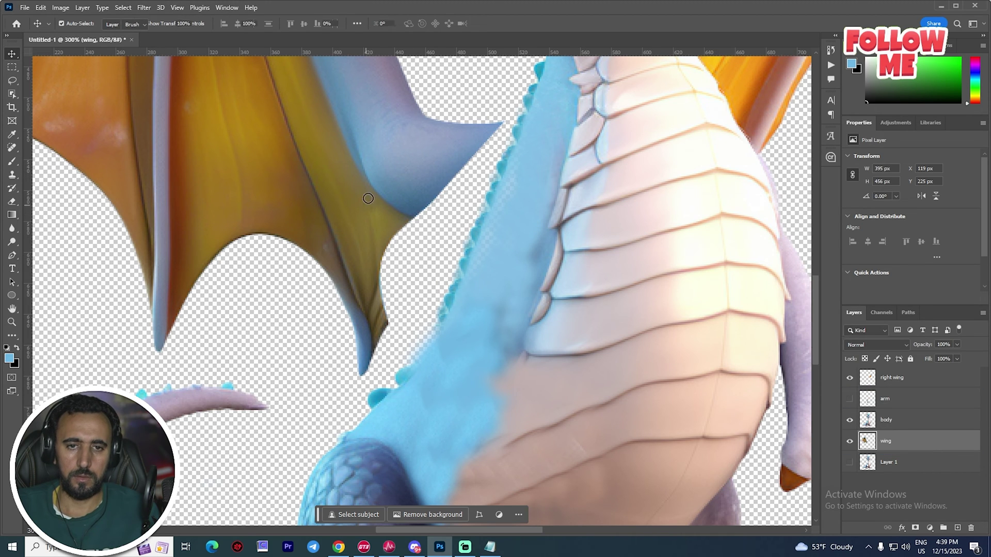
Extend the large wing's inner edge and blue-purple base behind the back with the Clone Stamp, sampling the wing's own skin
{"action": "key", "text": "s"}
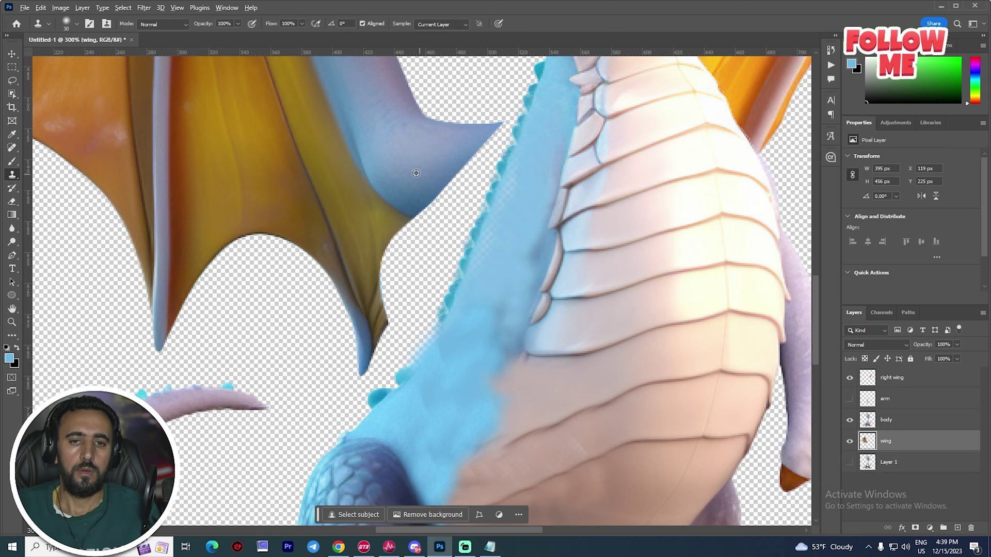
{"action": "left_click", "coordinate": [386, 203], "text": "alt"}
{"action": "left_click_drag", "start_coordinate": [411, 216], "coordinate": [474, 258]}
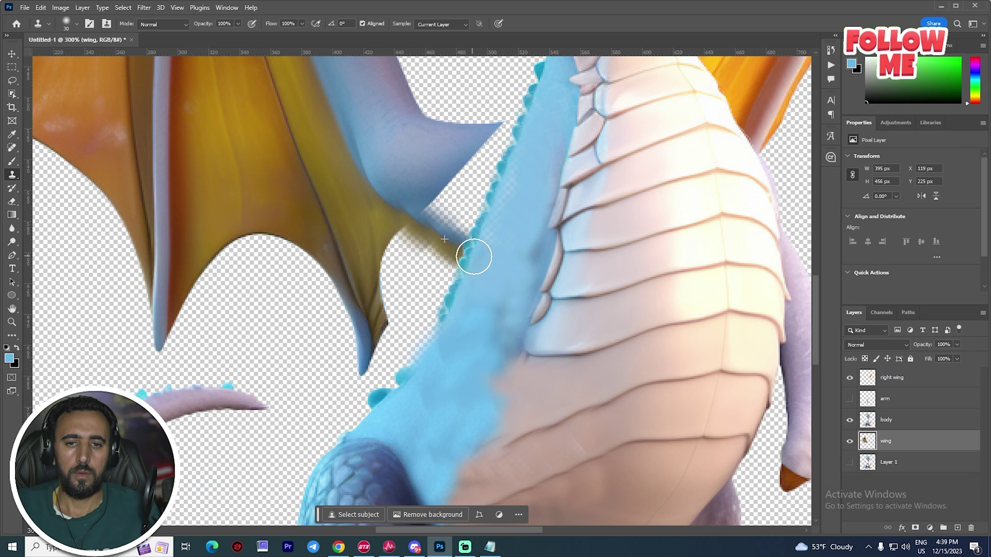
{"action": "left_click", "coordinate": [422, 156], "text": "alt"}
{"action": "left_click_drag", "start_coordinate": [432, 201], "coordinate": [442, 207]}
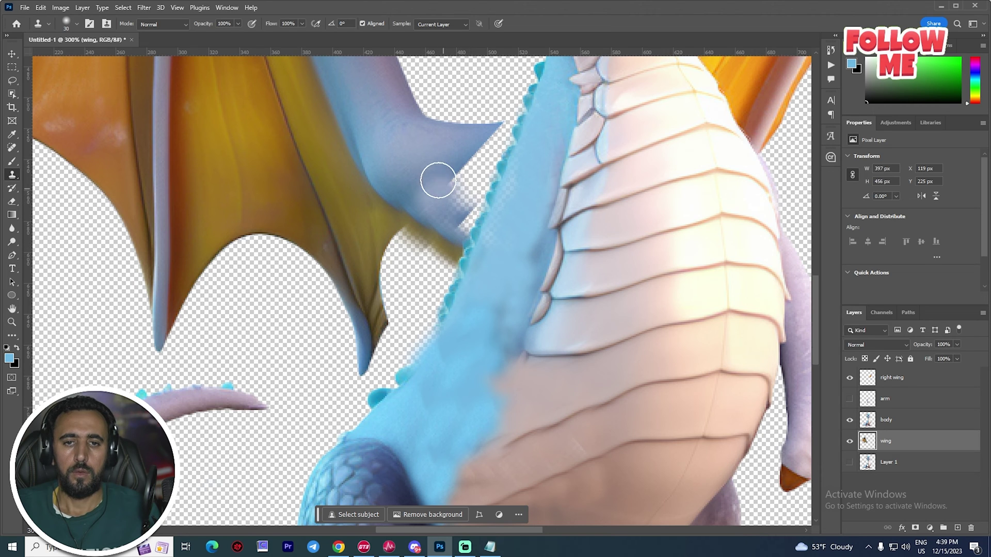
{"action": "mouse_move", "coordinate": [434, 183]}
{"action": "left_mouse_down"}
{"action": "mouse_move", "coordinate": [468, 225]}
{"action": "mouse_move", "coordinate": [457, 177]}
{"action": "mouse_move", "coordinate": [480, 195]}
{"action": "mouse_move", "coordinate": [474, 201]}
{"action": "left_mouse_up"}
{"action": "mouse_move", "coordinate": [449, 166]}
{"action": "left_mouse_down"}
{"action": "mouse_move", "coordinate": [502, 160]}
{"action": "mouse_move", "coordinate": [485, 142]}
{"action": "mouse_move", "coordinate": [518, 137]}
{"action": "mouse_move", "coordinate": [510, 143]}
{"action": "left_mouse_up"}
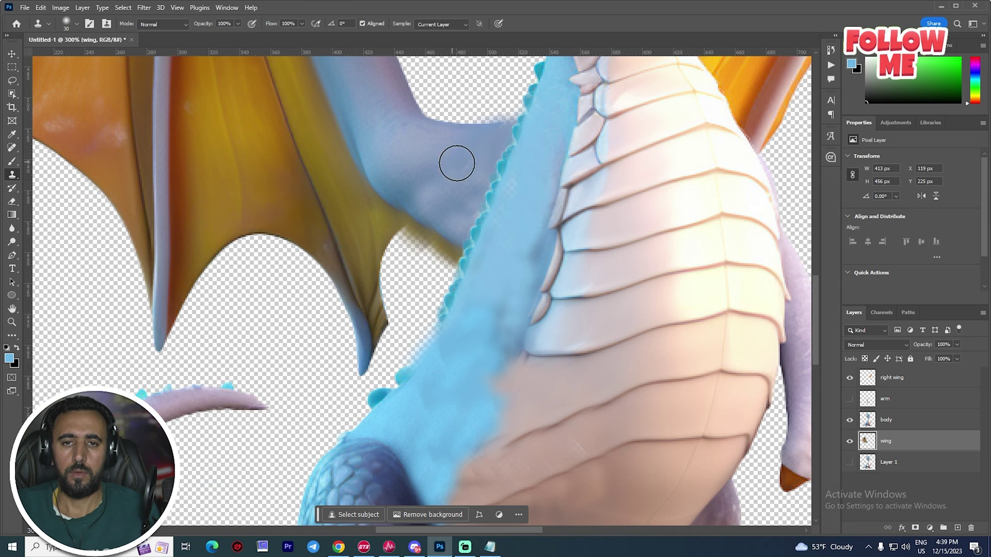
{"action": "key", "text": "v"}
{"action": "key", "text": "ctrl+1"}
{"action": "scroll", "coordinate": [606, 279], "scroll_direction": "down", "scroll_amount": 4}
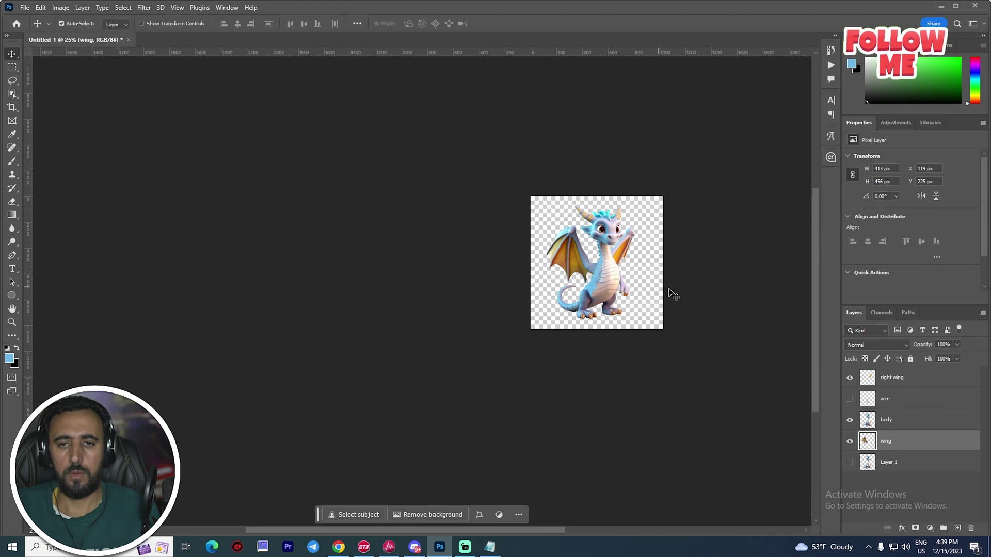
{"action": "scroll", "coordinate": [663, 266], "scroll_direction": "up", "scroll_amount": 3}
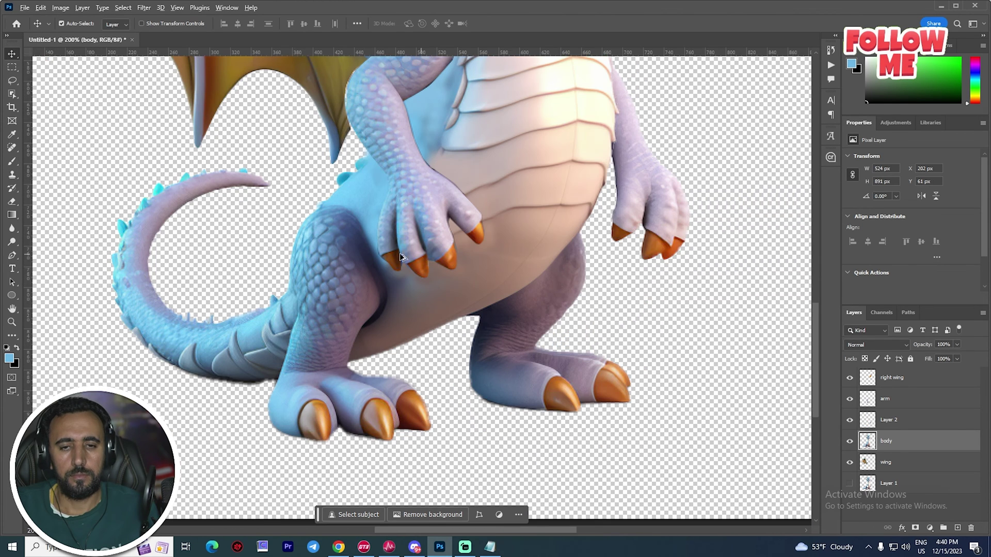
{"action": "scroll", "coordinate": [399, 253], "scroll_direction": "down", "scroll_amount": 4}
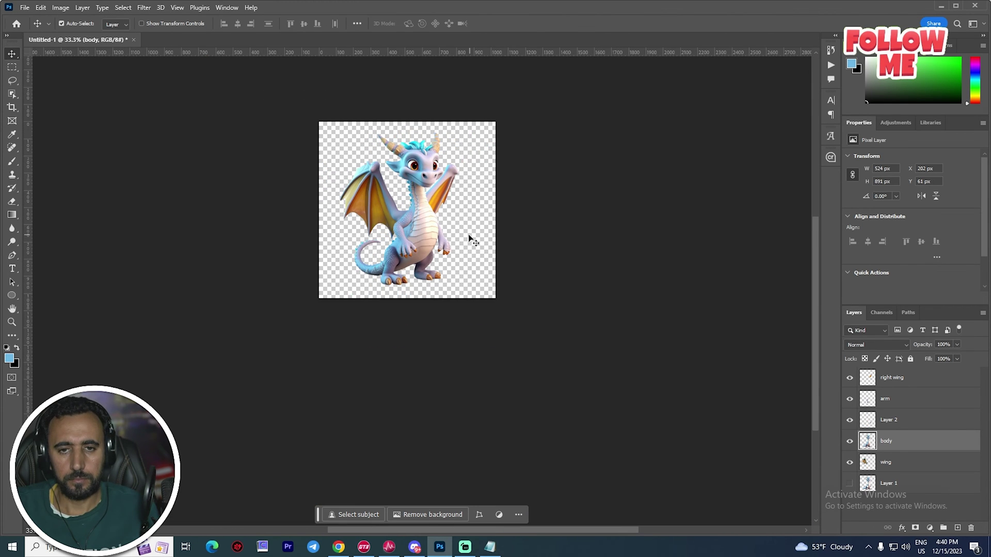
Start saving the document under a new name, and create and open a folder named dragon inside D:\new
{"action": "scroll", "coordinate": [454, 235], "scroll_direction": "up", "scroll_amount": 3}
{"action": "key", "text": "ctrl+shift+s"}
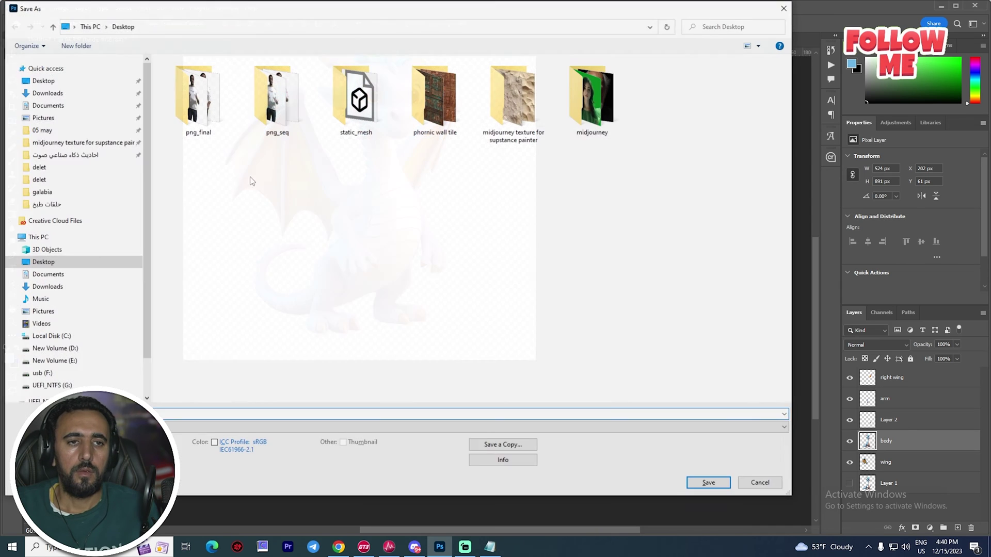
{"action": "scroll", "coordinate": [54, 321], "scroll_direction": "down", "scroll_amount": 1}
{"action": "left_click", "coordinate": [52, 303]}
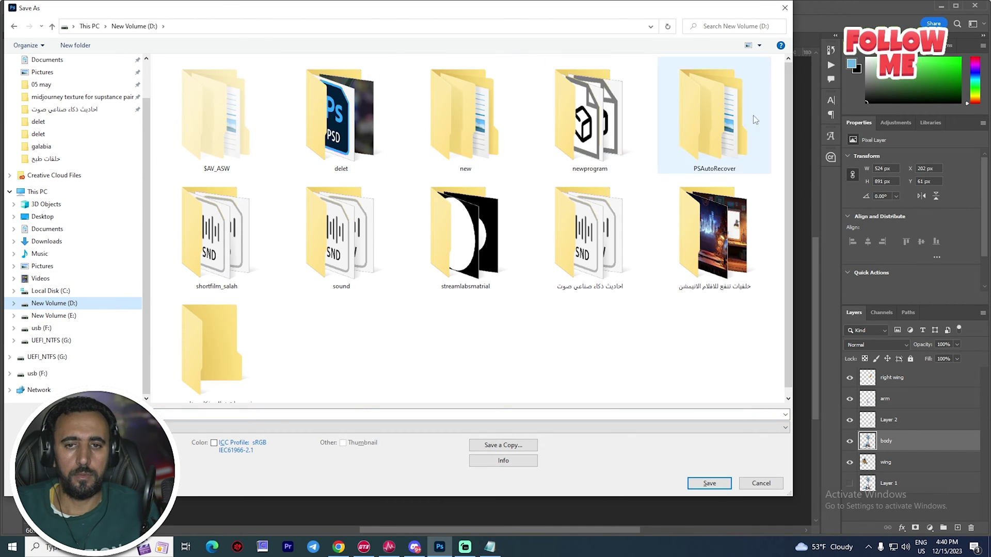
{"action": "double_click", "coordinate": [465, 119]}
{"action": "left_click", "coordinate": [86, 45]}
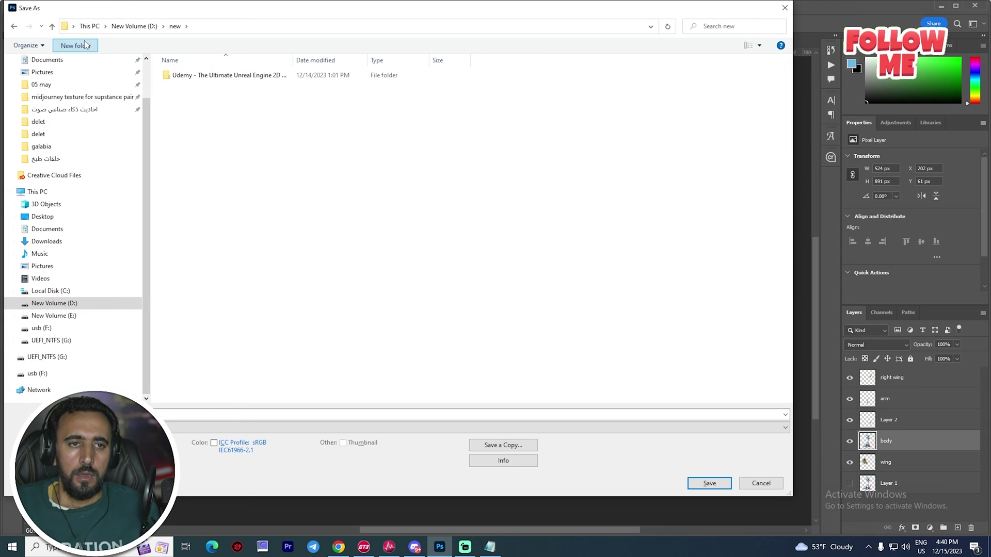
{"action": "key", "text": "BackSpace"}
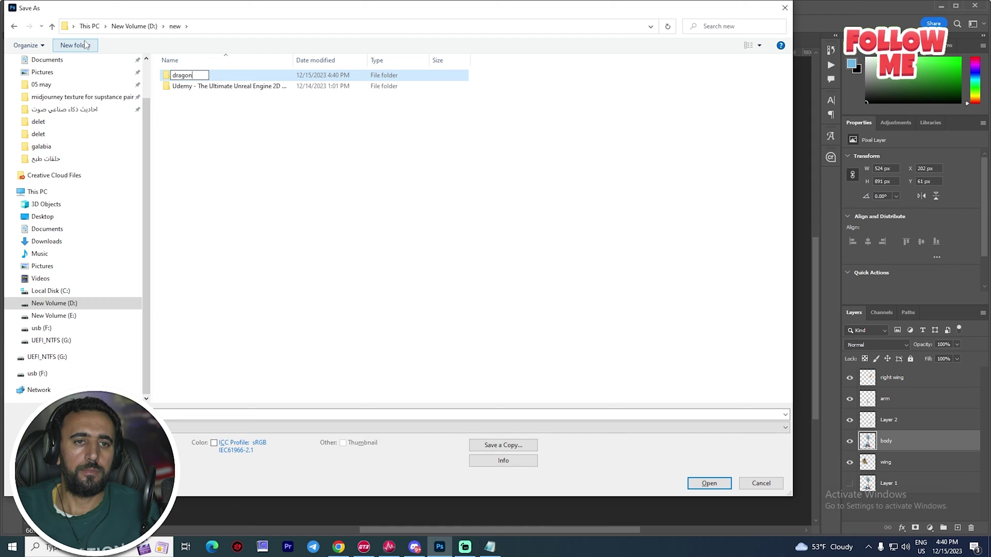
{"action": "type", "text": "dragon"}
{"action": "key", "text": "Return"}
{"action": "key", "text": "Return"}
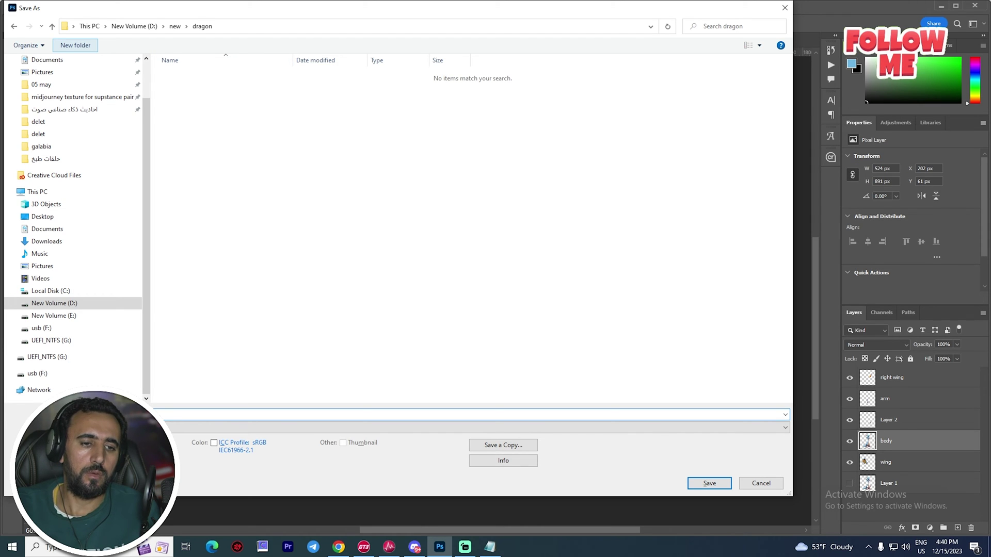
Copy the D:\new\dragon folder path, save the document there as dragon.psd, and close it
{"action": "key", "text": "alt+d"}
{"action": "key", "text": "BackSpace"}
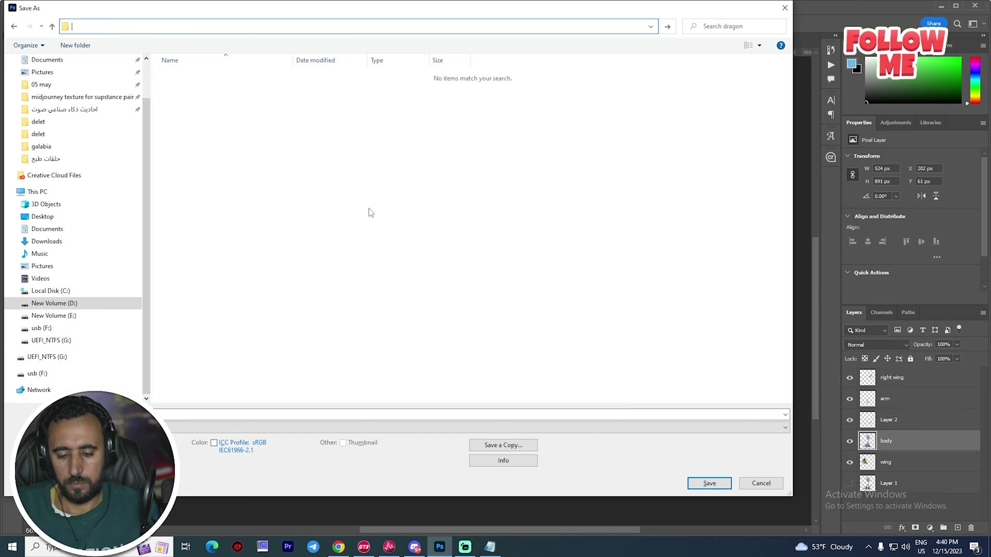
{"action": "key", "text": "ctrl+z"}
{"action": "key", "text": "ctrl+c"}
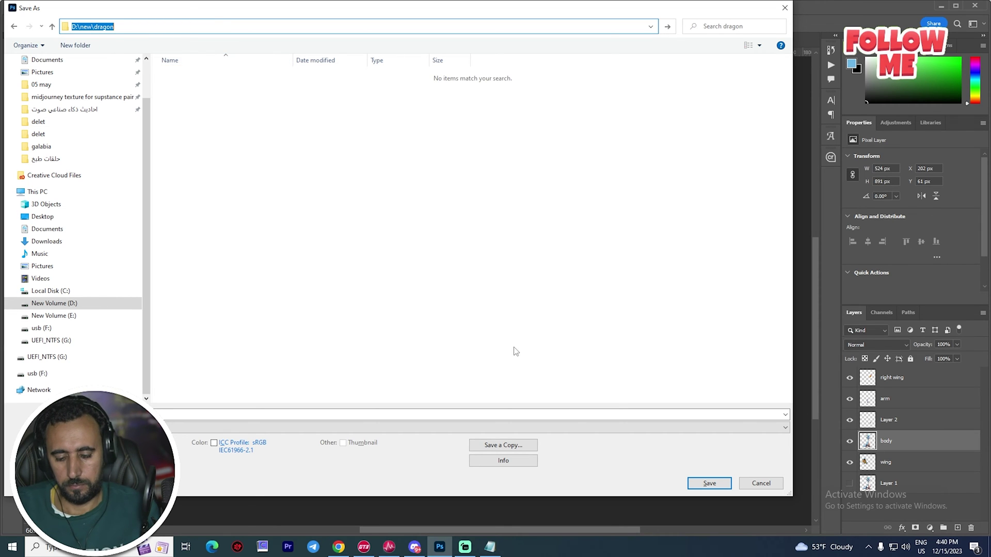
{"action": "left_click", "coordinate": [710, 483]}
{"action": "key", "text": "ctrl+w"}
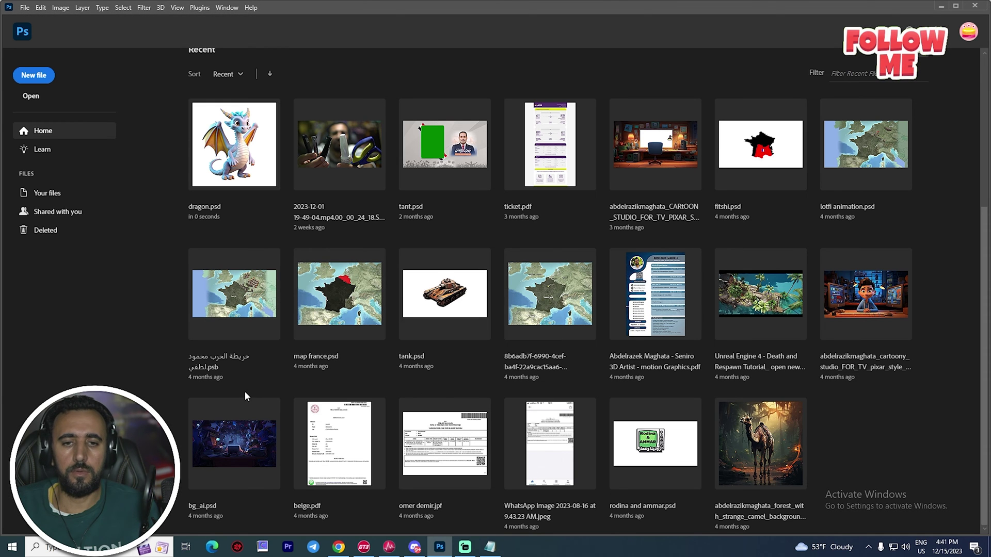
Launch Adobe After Effects 2023 and dismiss its disk cache warning
{"action": "key", "text": "super"}
{"action": "type", "text": "after"}
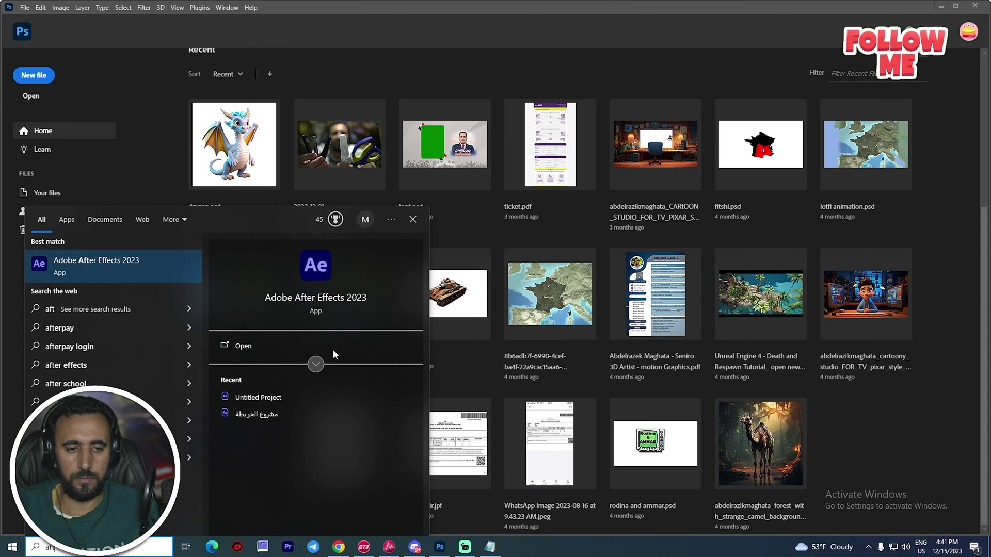
{"action": "key", "text": "Return"}
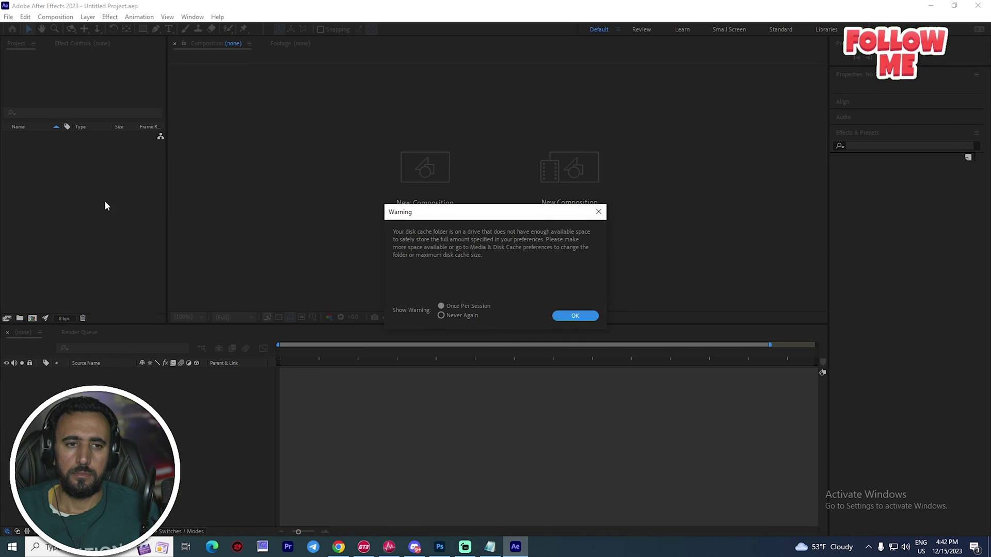
{"action": "left_click", "coordinate": [577, 319]}
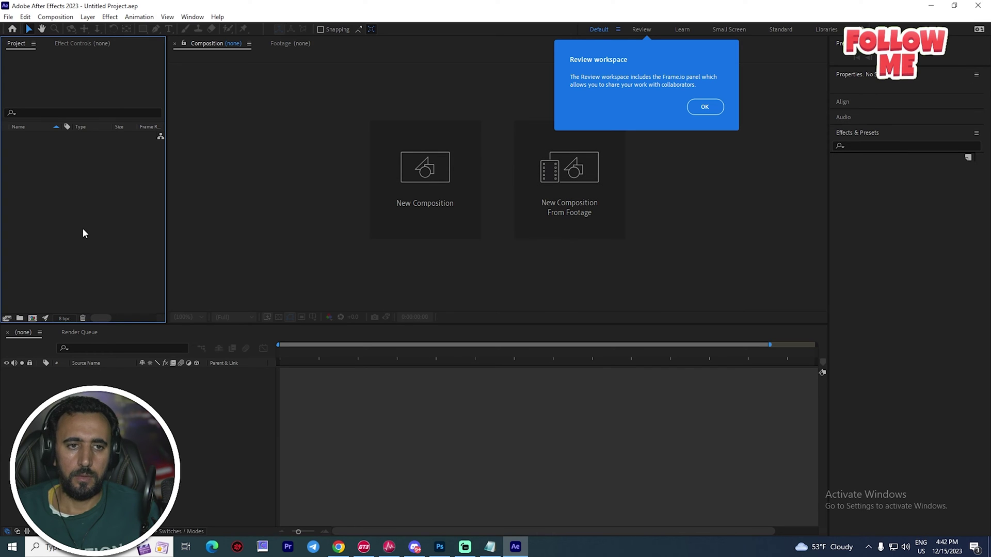
Import dragon.psd from D:\new\dragon as a Composition with Editable Layer Styles
{"action": "double_click", "coordinate": [82, 228]}
{"action": "key", "text": "ctrl+v"}
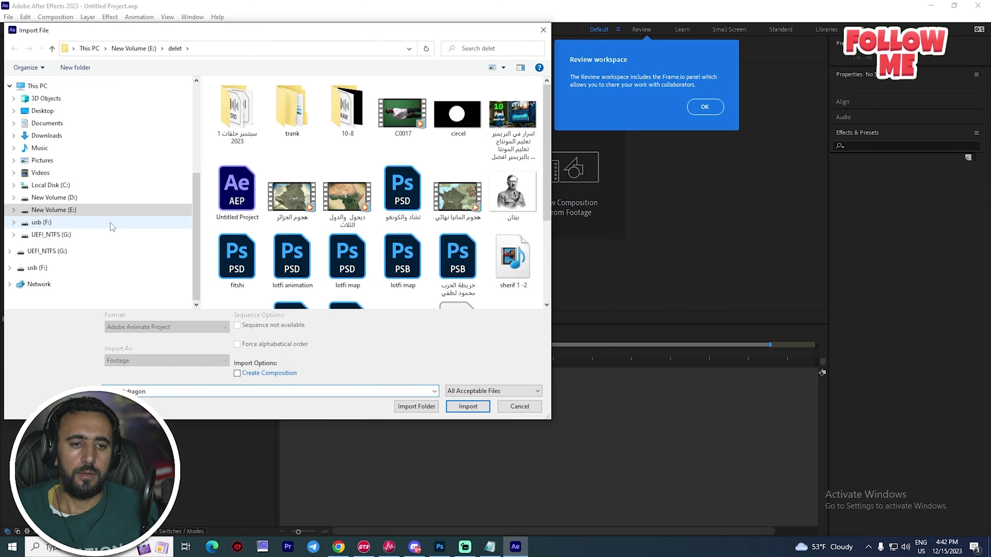
{"action": "key", "text": "Return"}
{"action": "double_click", "coordinate": [237, 106]}
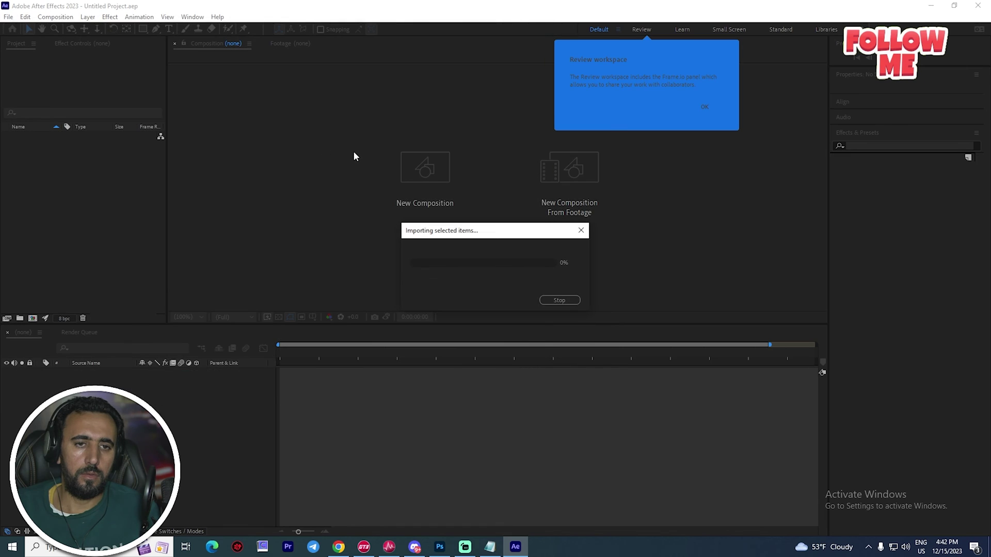
{"action": "left_click", "coordinate": [535, 214]}
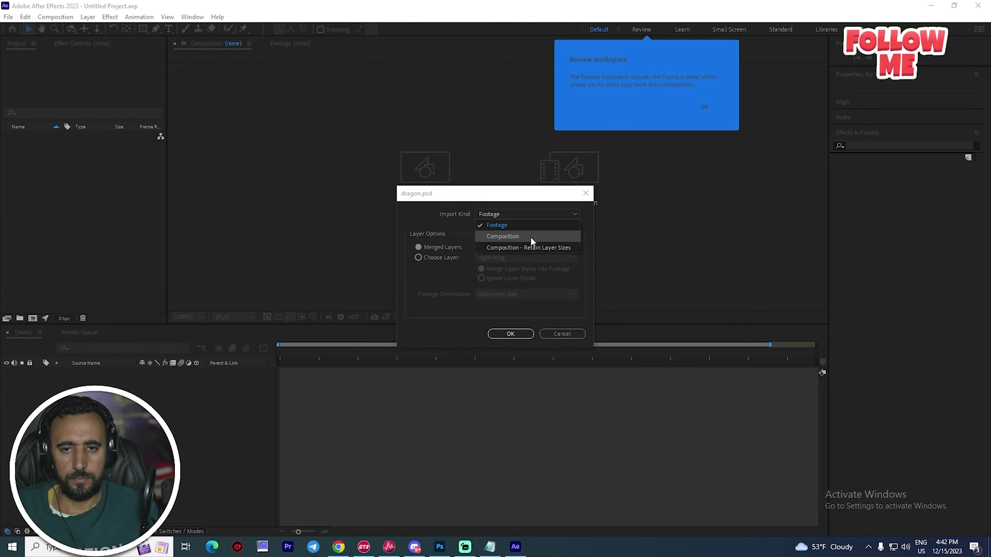
{"action": "left_click", "coordinate": [552, 237]}
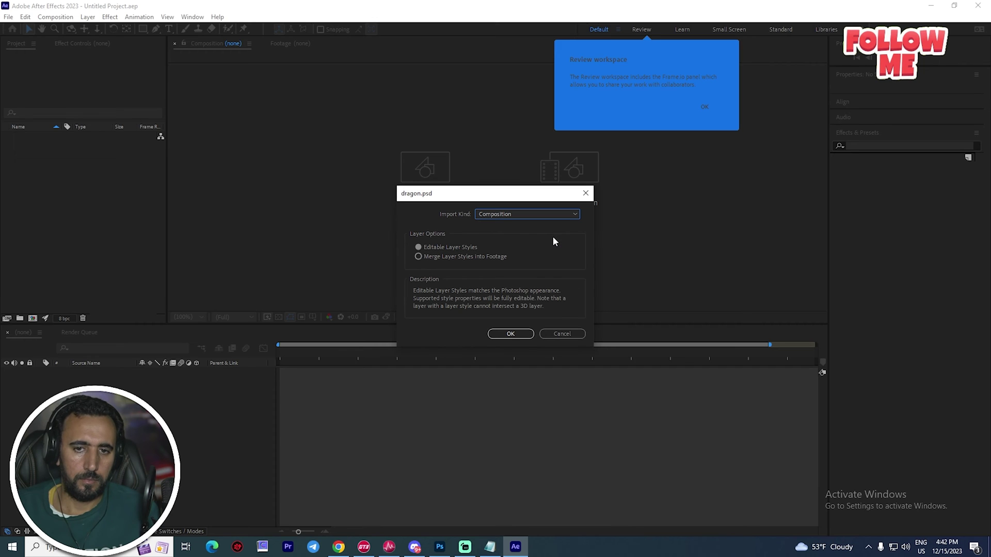
{"action": "left_click", "coordinate": [511, 334]}
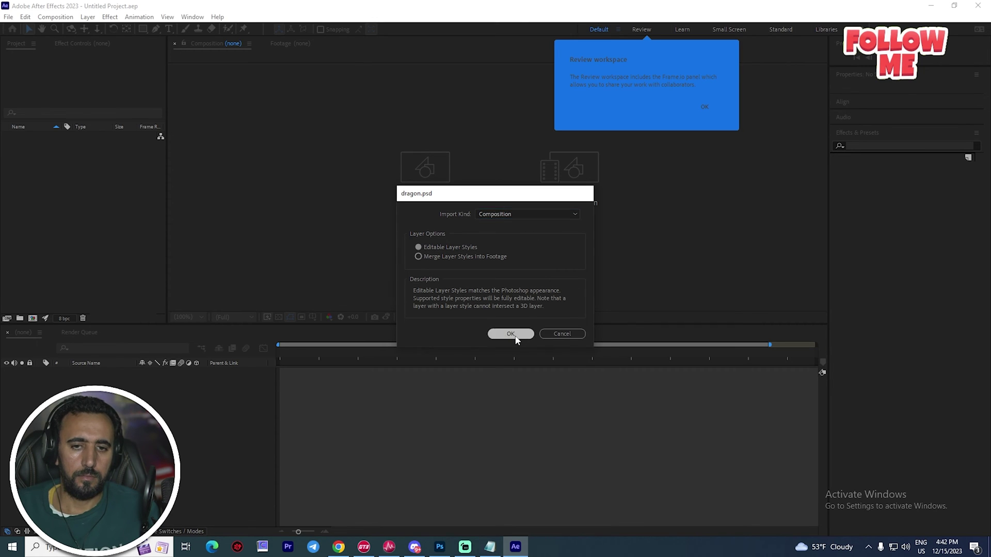
{"action": "left_click", "coordinate": [26, 154]}
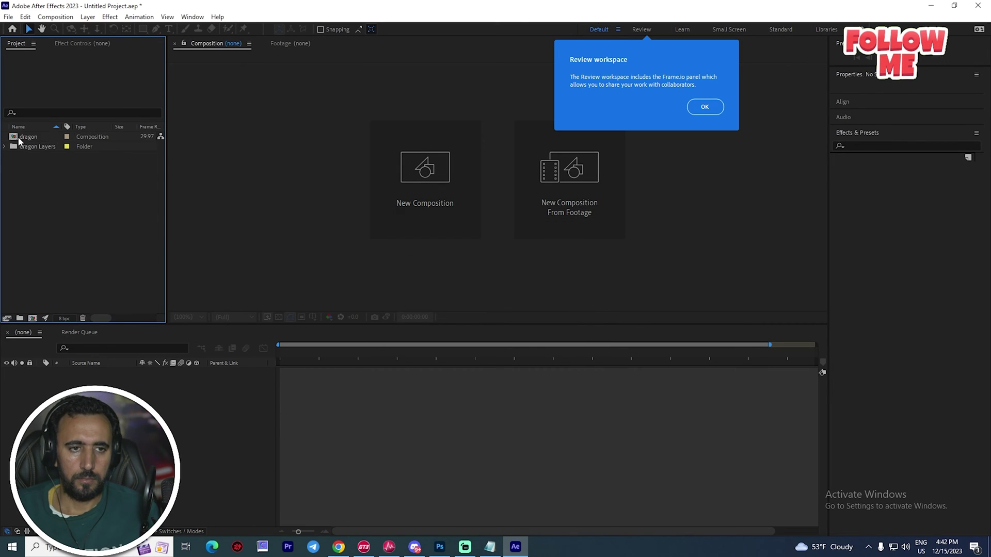
{"action": "key", "text": "ctrl+i"}
{"action": "left_click", "coordinate": [532, 406]}
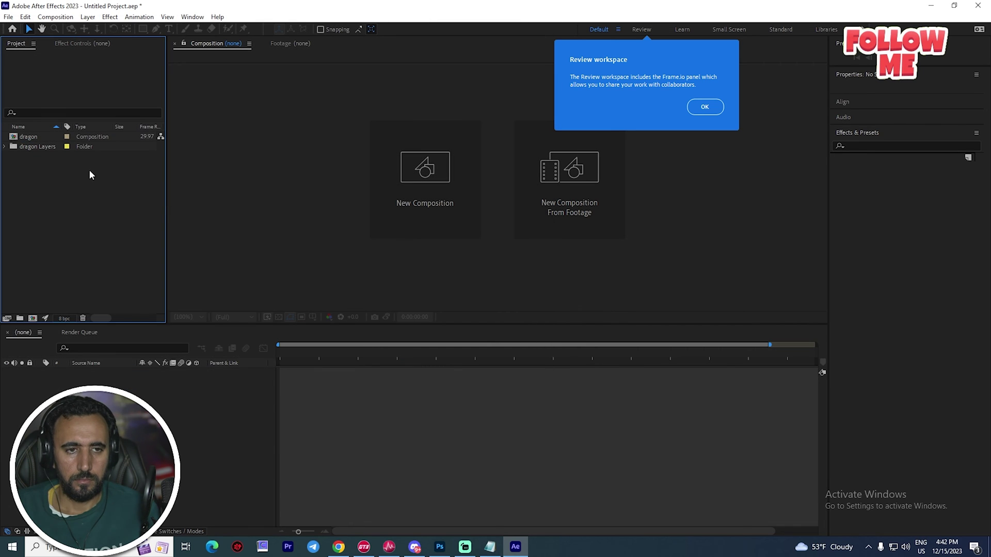
Open the dragon composition and move the current time to about 0;00;10;26
{"action": "double_click", "coordinate": [14, 138]}
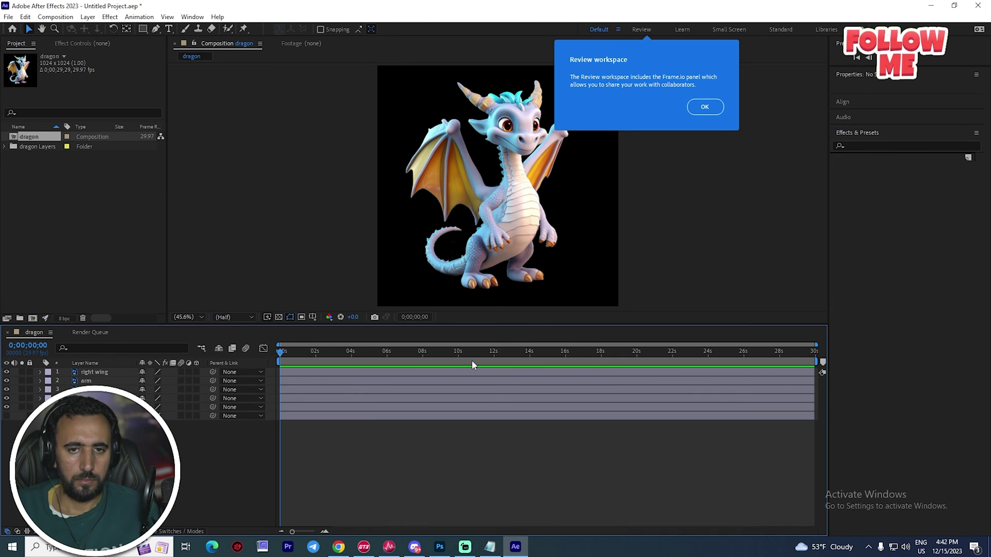
{"action": "left_click_drag", "start_coordinate": [387, 355], "coordinate": [474, 354]}
{"action": "left_click", "coordinate": [705, 107]}
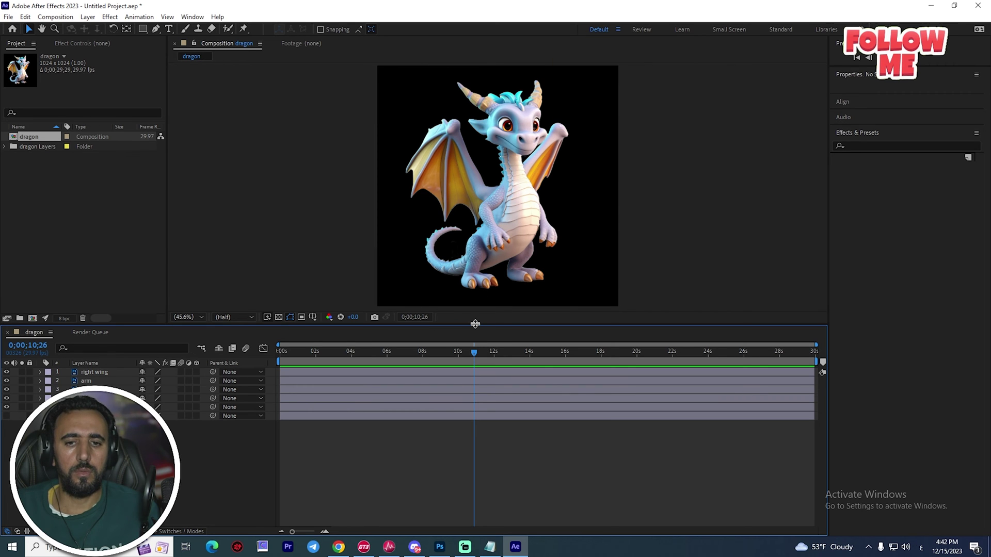
{"action": "left_click_drag", "start_coordinate": [475, 324], "coordinate": [475, 377]}
{"action": "scroll", "coordinate": [520, 248], "scroll_direction": "up", "scroll_amount": 1}
Place Puppet pins at the base, middle and tip of the wing layer, and pull the tip pin slightly upward
{"action": "left_click", "coordinate": [443, 194]}
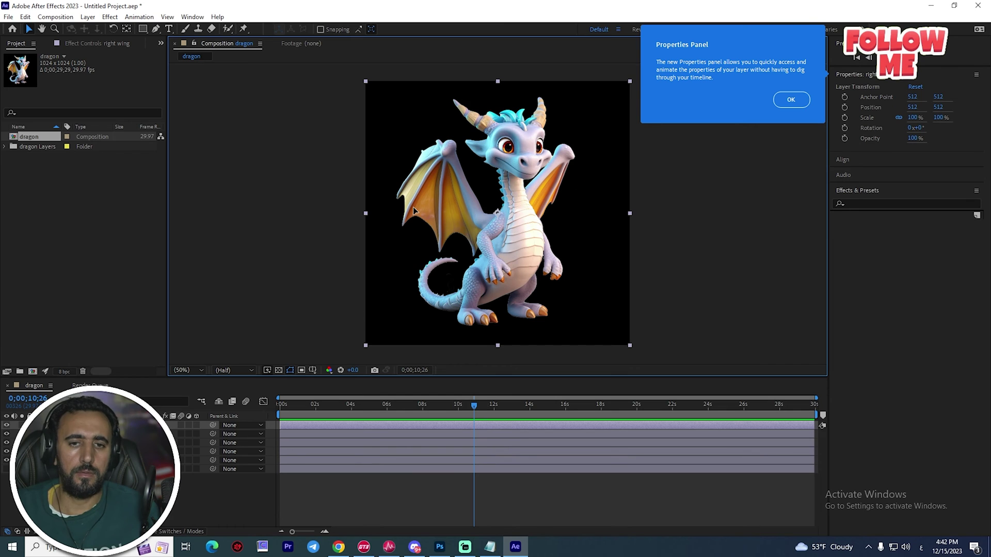
{"action": "left_click", "coordinate": [480, 195]}
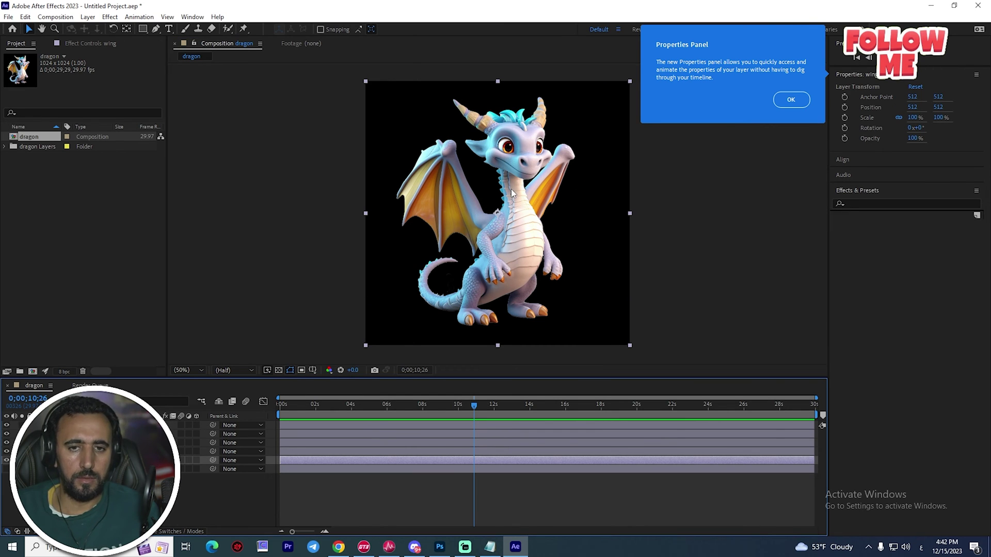
{"action": "left_click", "coordinate": [156, 29]}
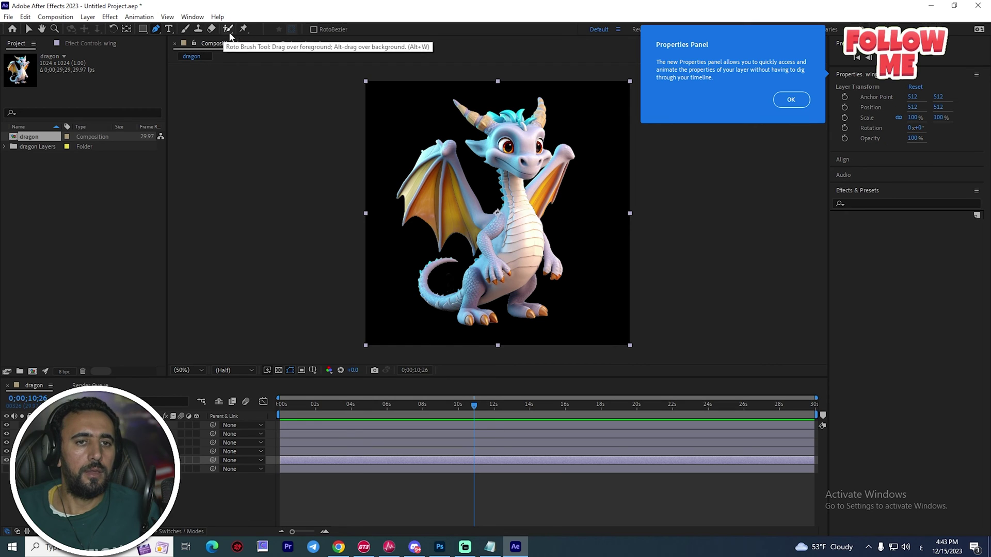
{"action": "left_click", "coordinate": [245, 31]}
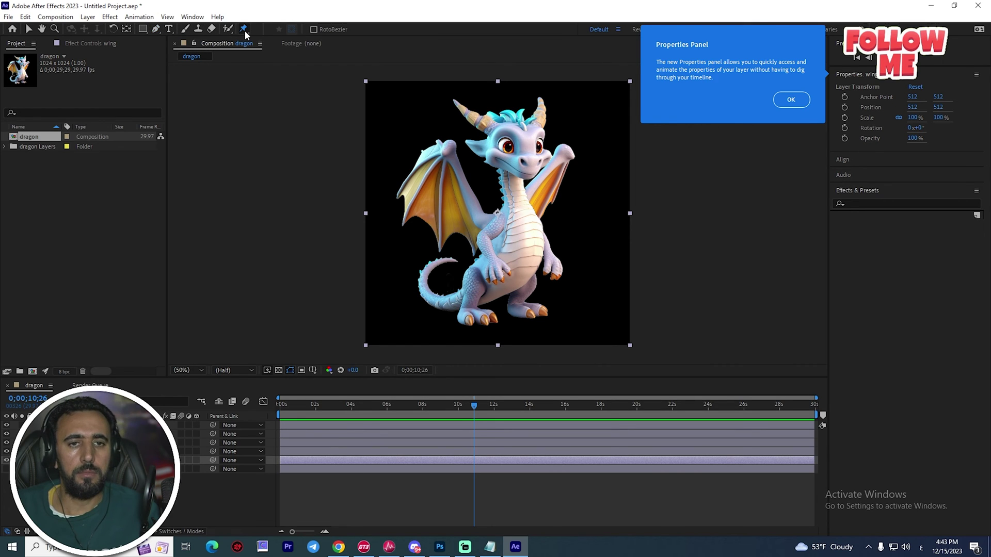
{"action": "left_click", "coordinate": [491, 222]}
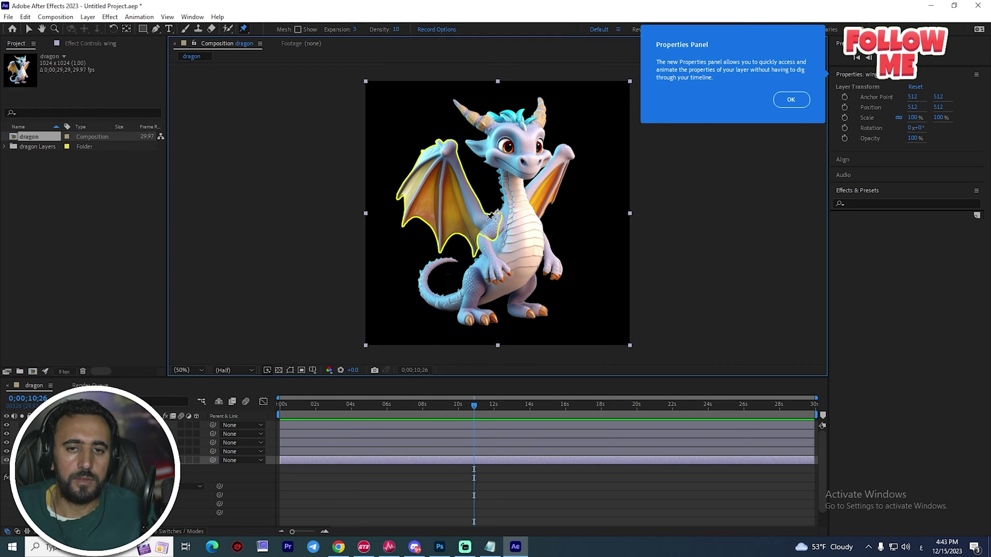
{"action": "left_click", "coordinate": [465, 182]}
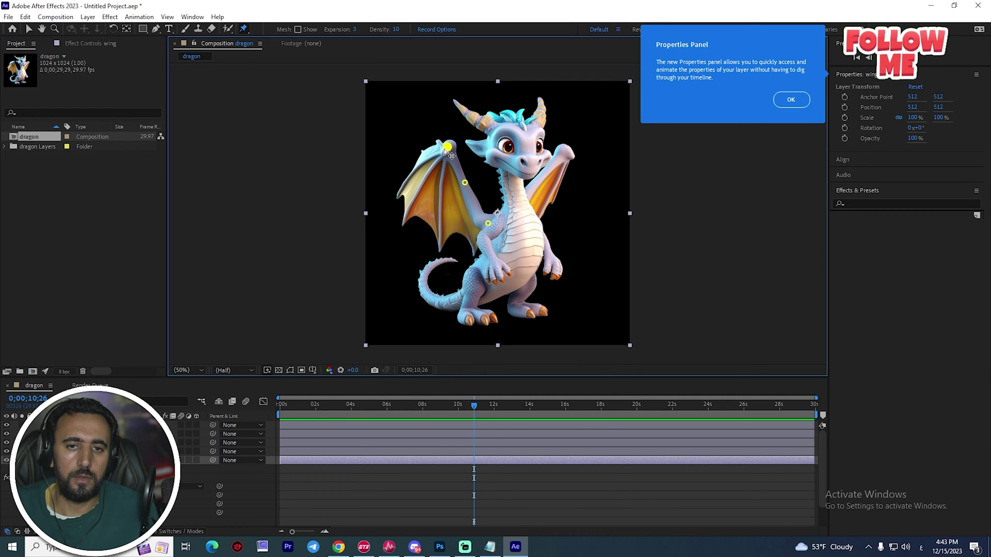
{"action": "mouse_move", "coordinate": [444, 147]}
{"action": "left_mouse_down"}
{"action": "mouse_move", "coordinate": [451, 130]}
{"action": "mouse_move", "coordinate": [446, 139]}
{"action": "left_mouse_up"}
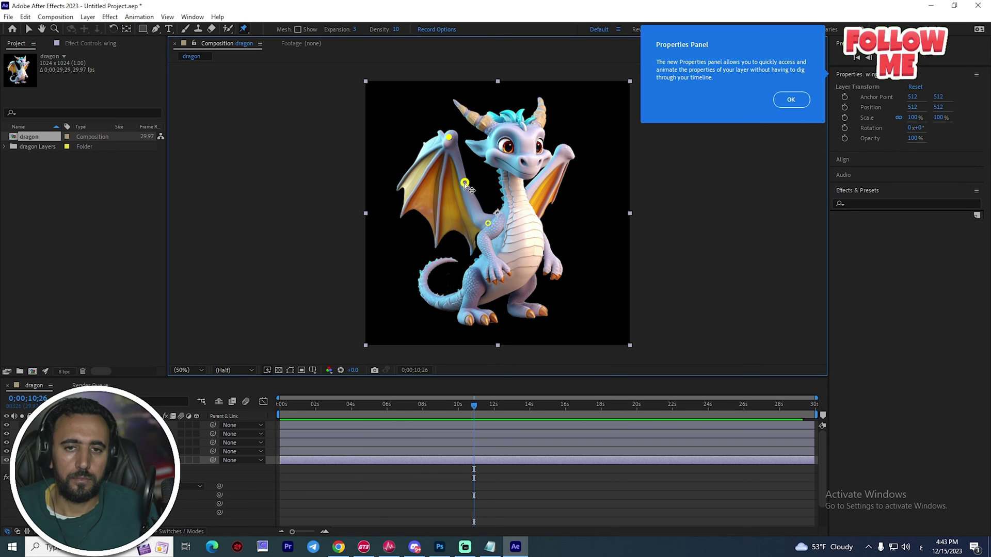
{"action": "left_click_drag", "start_coordinate": [466, 185], "coordinate": [465, 184]}
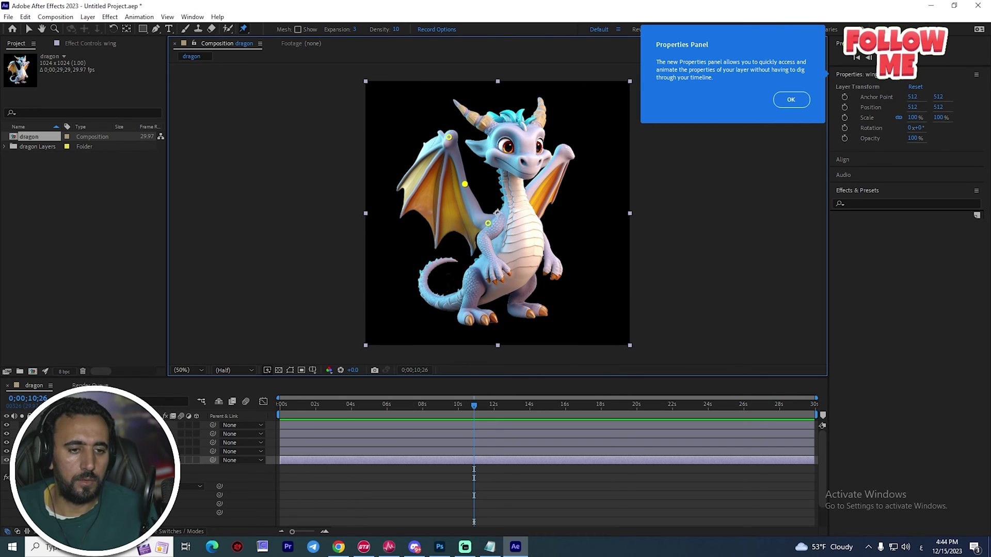
Collapse the wing layer's properties and place Puppet pins at the base, middle and tip of the right wing layer
{"action": "left_click", "coordinate": [38, 461]}
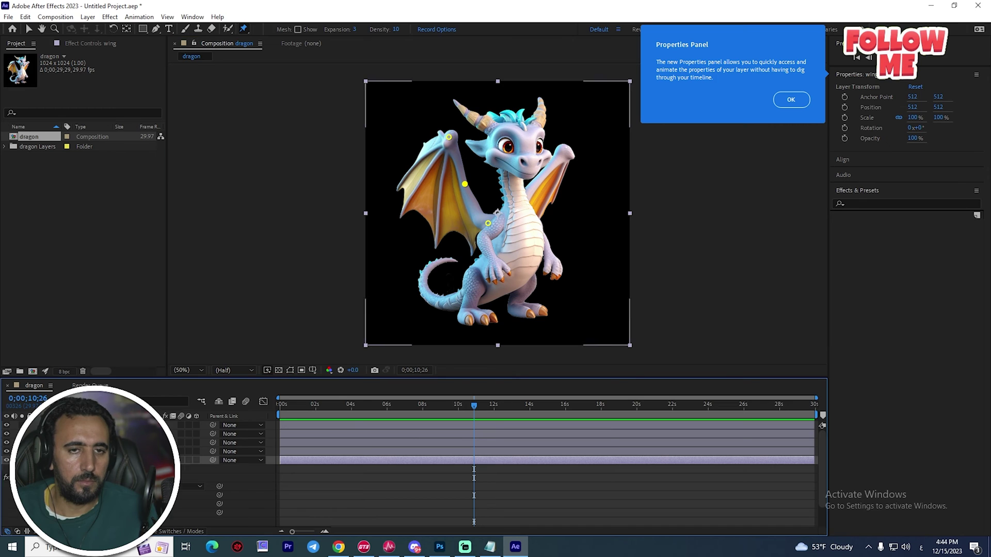
{"action": "left_click", "coordinate": [559, 169]}
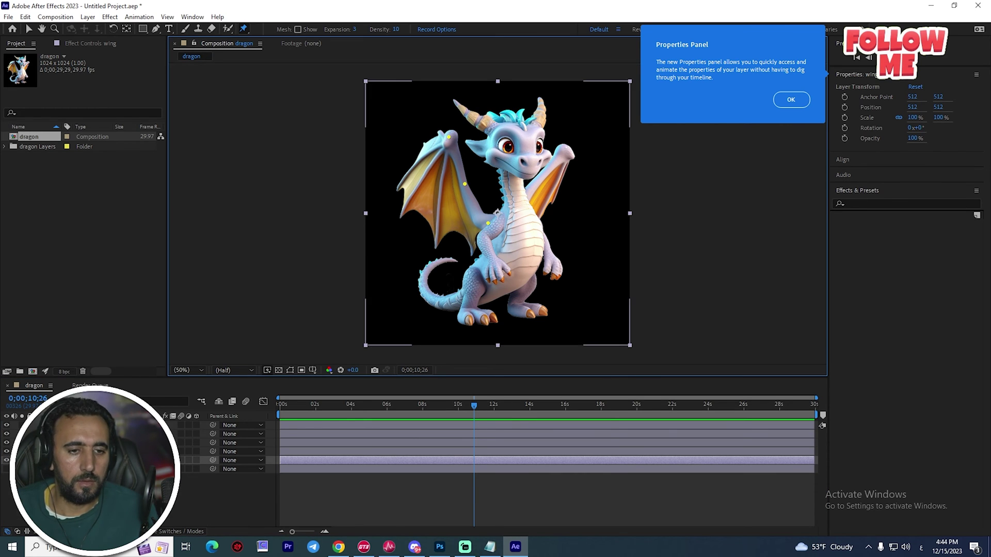
{"action": "left_click", "coordinate": [77, 426]}
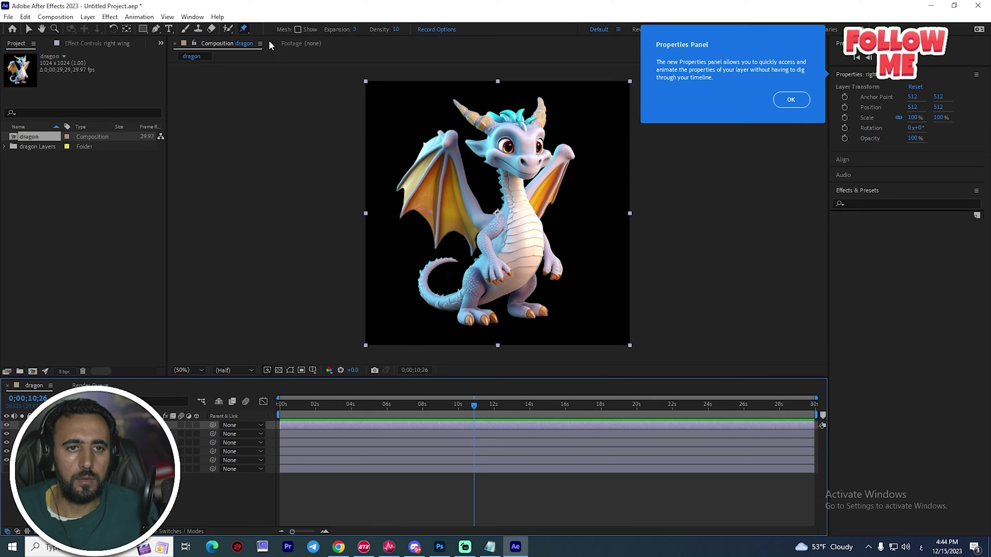
{"action": "left_click", "coordinate": [527, 196]}
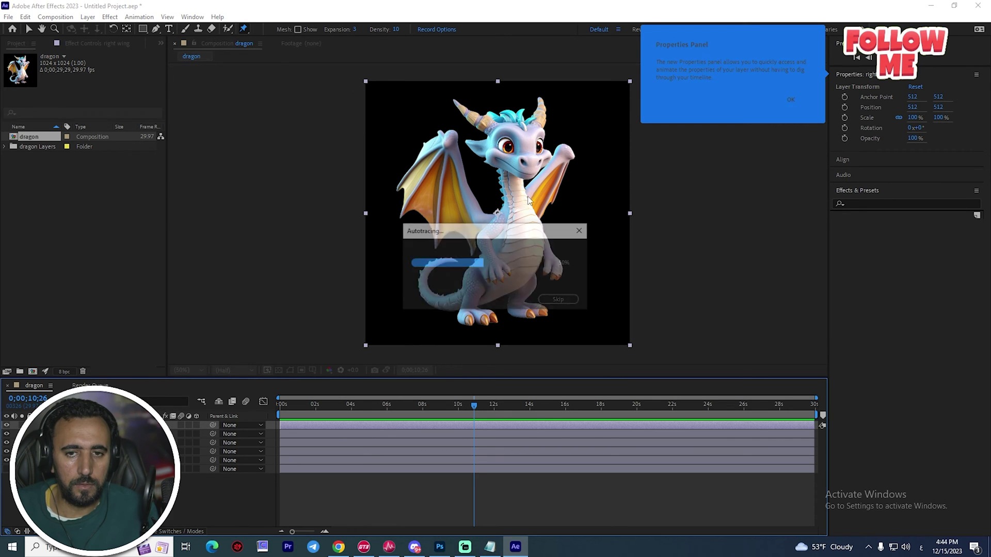
{"action": "left_click", "coordinate": [544, 173]}
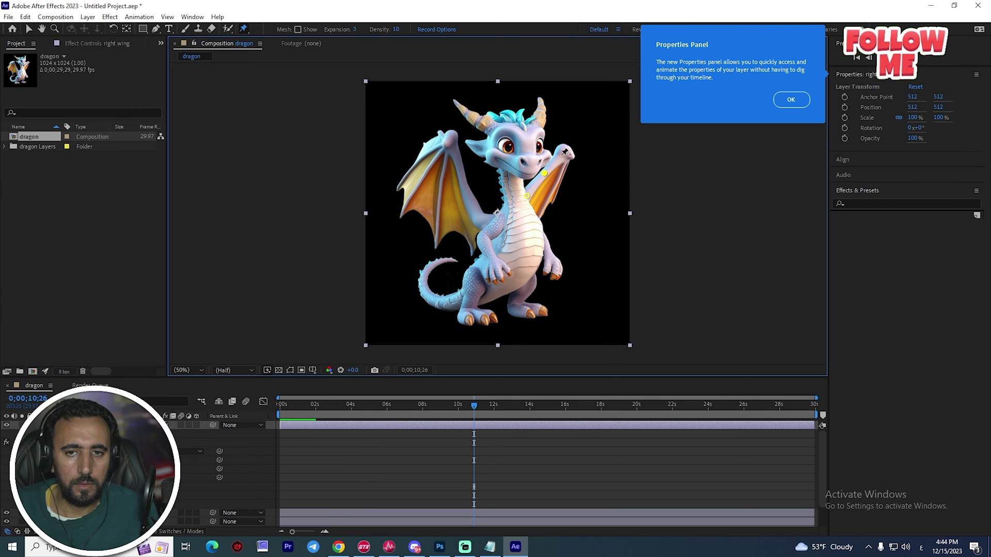
{"action": "left_click", "coordinate": [563, 149]}
Add another Puppet pin at the right wing's lower inner edge and slightly adjust its existing pins
{"action": "left_click_drag", "start_coordinate": [564, 149], "coordinate": [544, 174]}
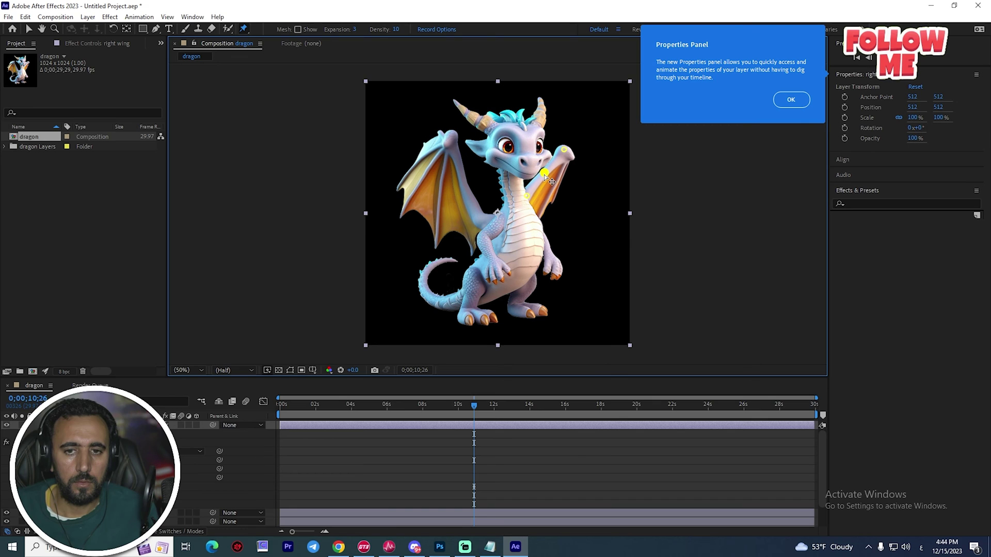
{"action": "left_click", "coordinate": [540, 213]}
{"action": "left_click_drag", "start_coordinate": [545, 177], "coordinate": [528, 198]}
{"action": "left_click", "coordinate": [527, 197]}
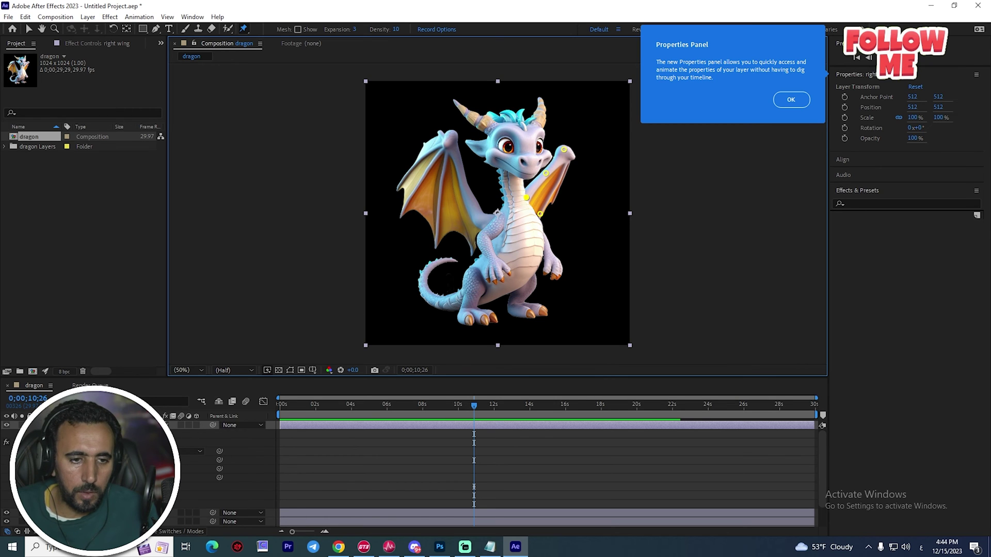
Collapse the right wing layer's properties and move the layer down the stack to just above the bottom layer
{"action": "left_click", "coordinate": [36, 426]}
{"action": "left_click_drag", "start_coordinate": [78, 425], "coordinate": [79, 457]}
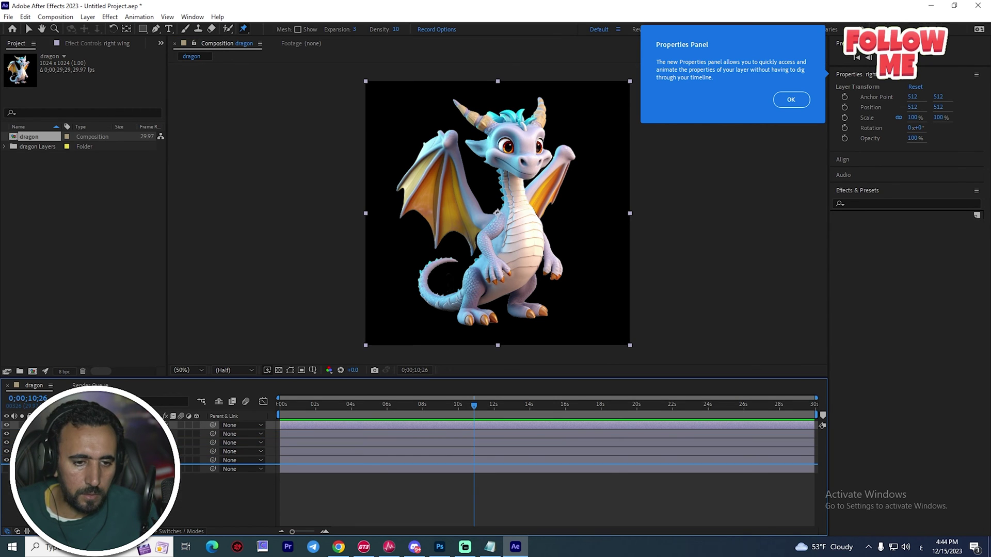
{"action": "left_click", "coordinate": [541, 223]}
{"action": "key", "text": "v"}
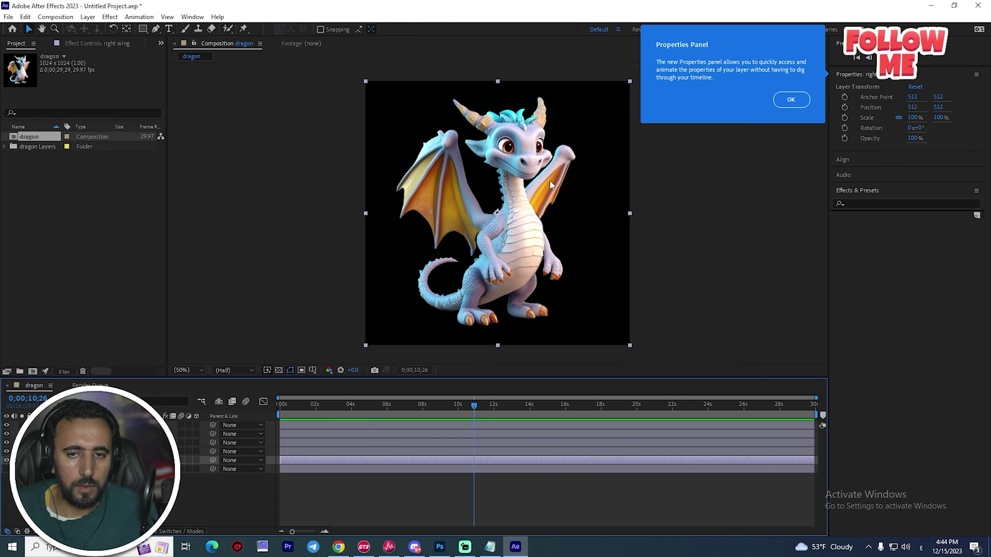
{"action": "left_click", "coordinate": [548, 180]}
Reposition the right wing layer's middle, base and lower inner edge Puppet pins slightly to refine the wing's shape
{"action": "left_click", "coordinate": [57, 451]}
{"action": "left_click", "coordinate": [57, 460]}
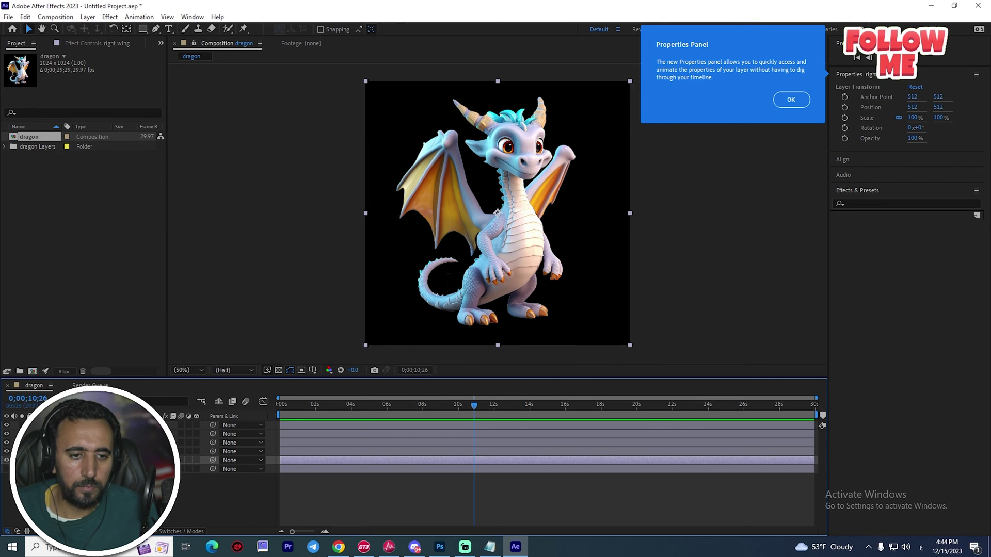
{"action": "left_click", "coordinate": [244, 29]}
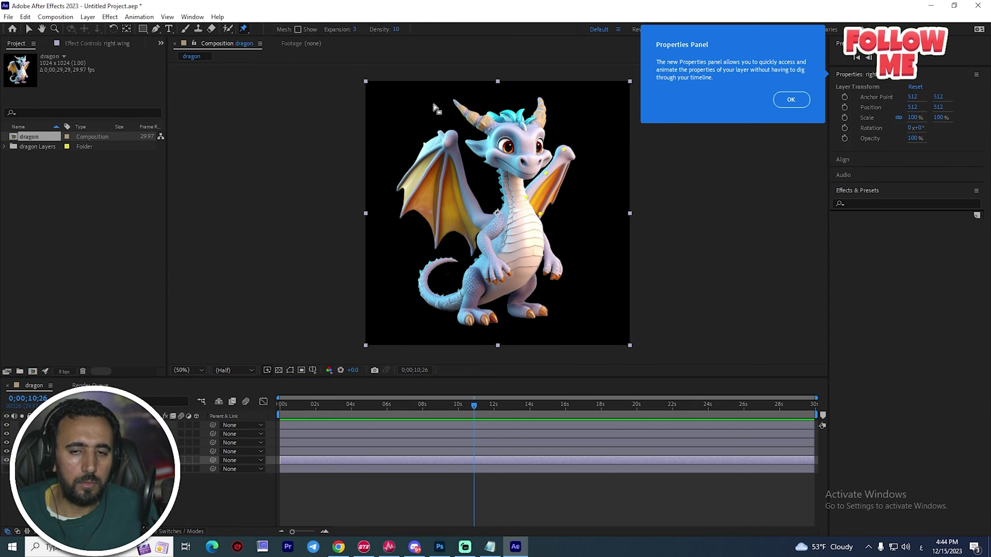
{"action": "left_click_drag", "start_coordinate": [545, 175], "coordinate": [540, 221]}
{"action": "left_click_drag", "start_coordinate": [547, 174], "coordinate": [548, 171]}
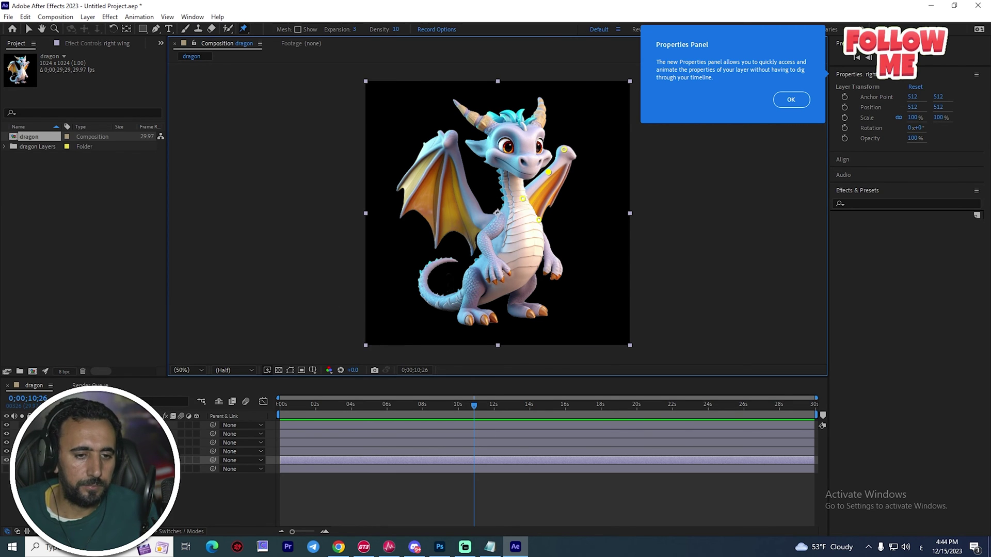
Place Puppet pins on the body layer at the thigh, knee and ankle of the leg nearest the tail
{"action": "left_click", "coordinate": [497, 212]}
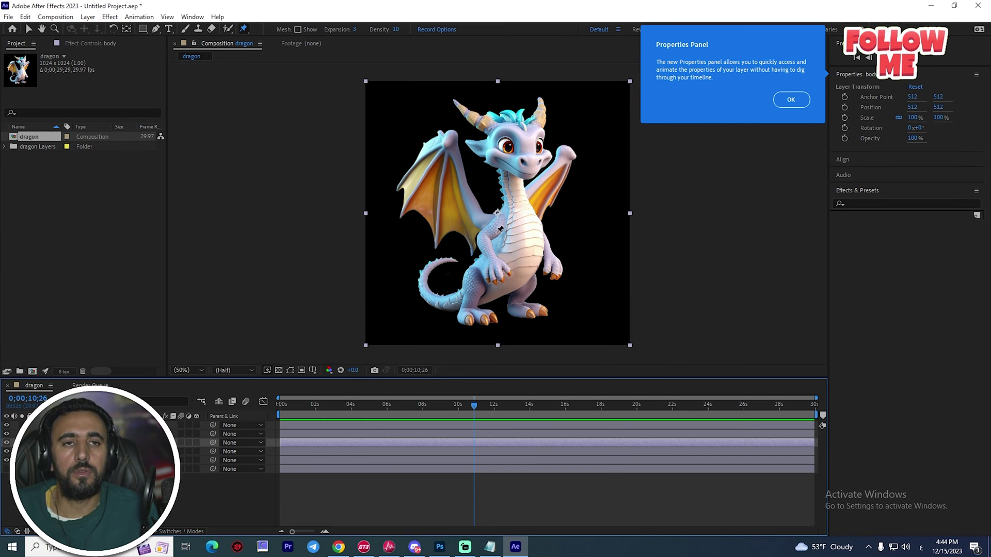
{"action": "left_click", "coordinate": [475, 269]}
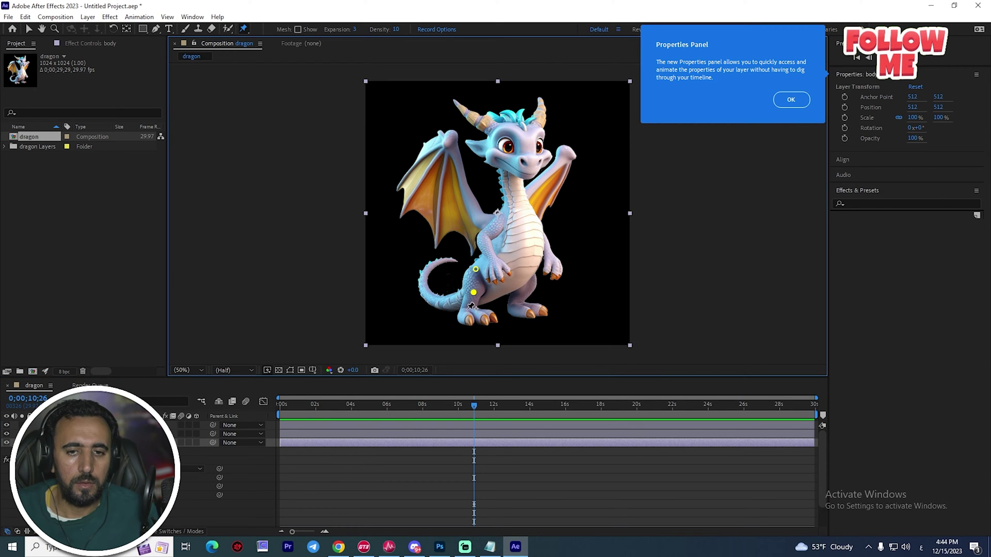
{"action": "left_click", "coordinate": [470, 307]}
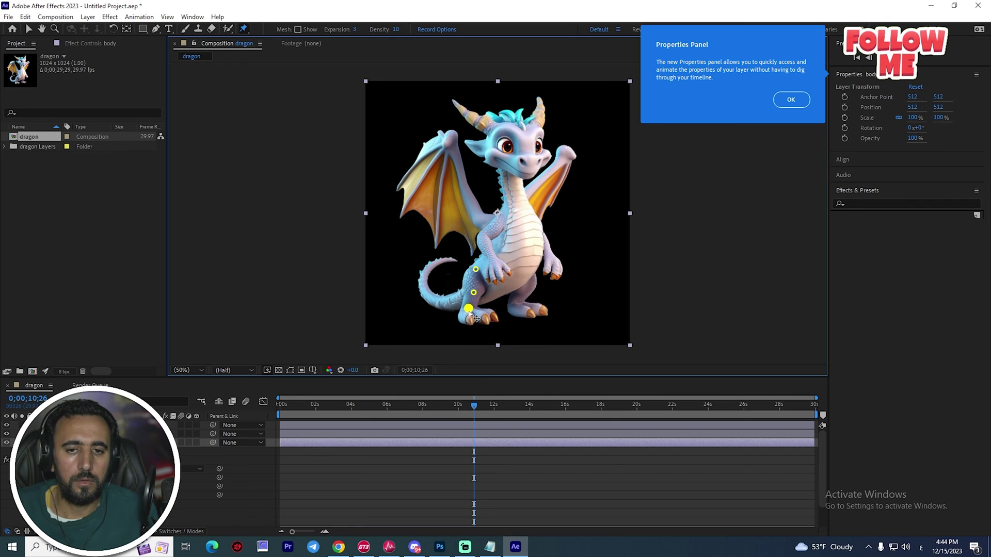
{"action": "left_click_drag", "start_coordinate": [470, 310], "coordinate": [469, 311]}
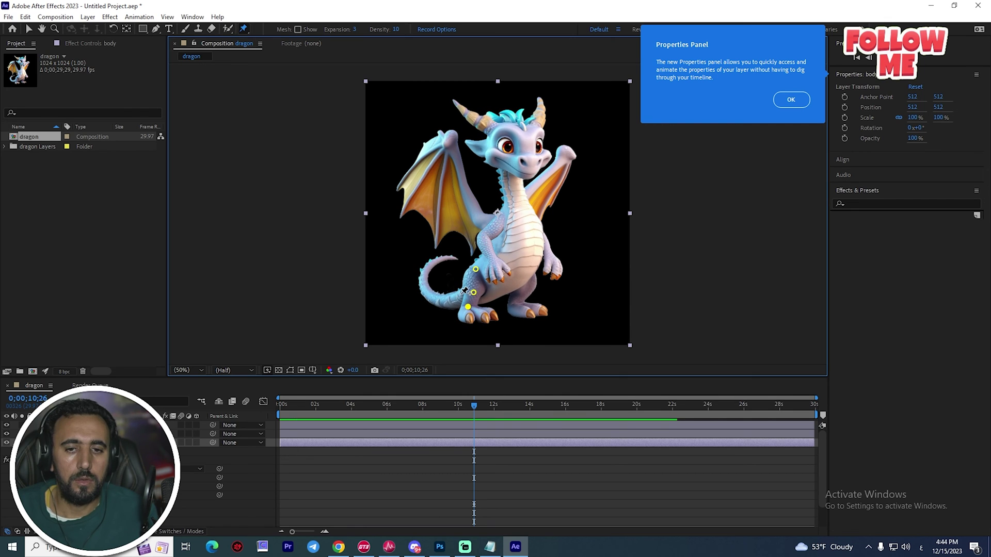
Place Puppet pins along the tail from base to tip, replacing the upper-curve pin with one nearer the tip, and adjust the curve
{"action": "left_click", "coordinate": [463, 294]}
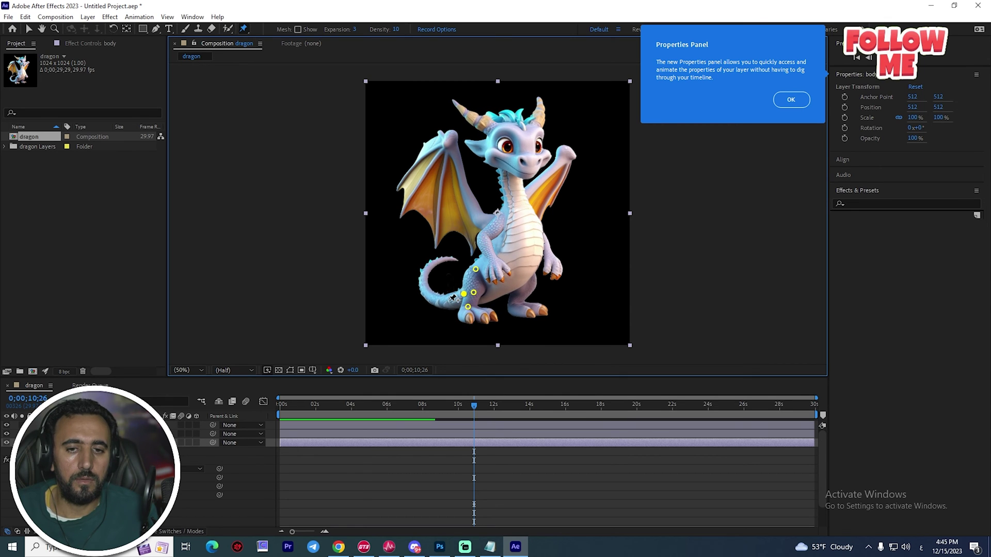
{"action": "left_click", "coordinate": [438, 302]}
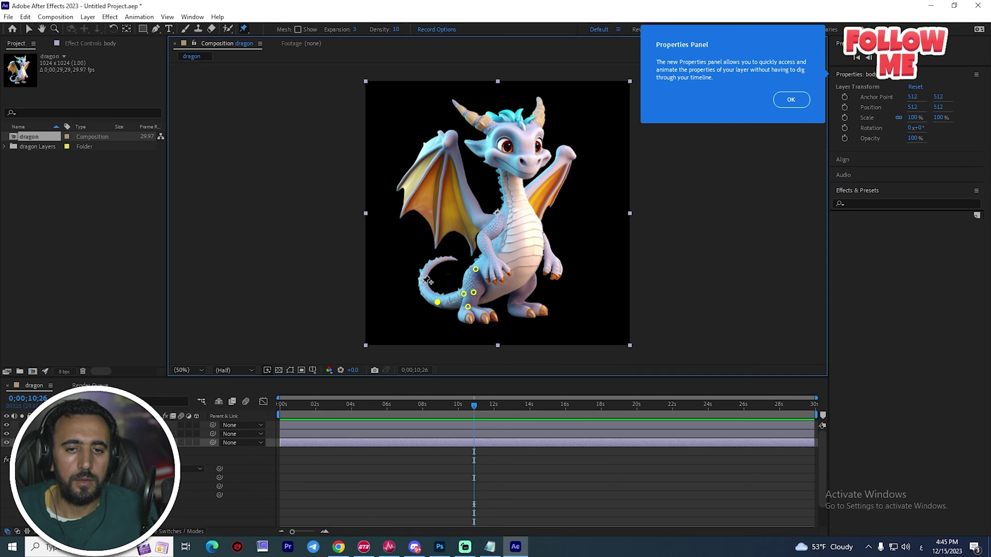
{"action": "left_click", "coordinate": [422, 283]}
{"action": "left_click", "coordinate": [434, 262]}
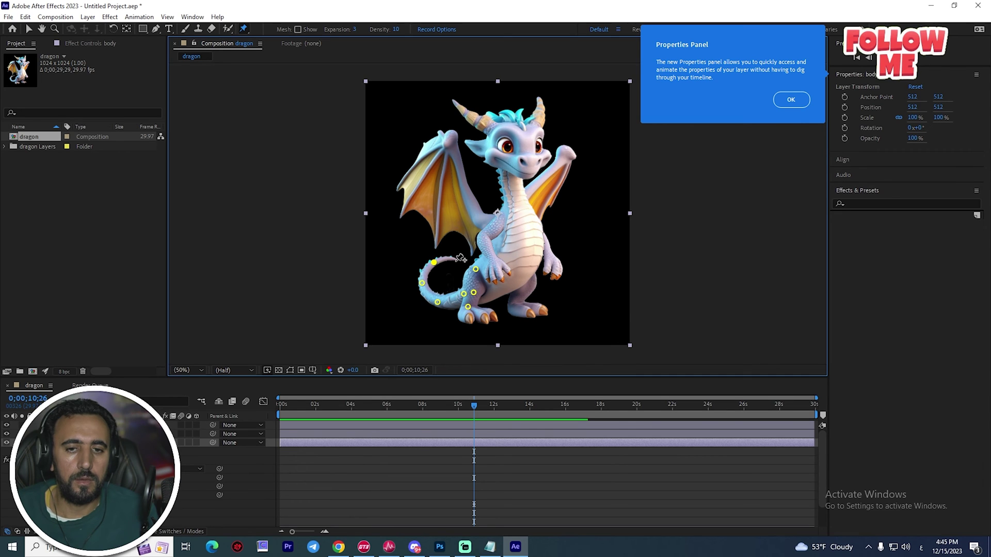
{"action": "key", "text": "Delete"}
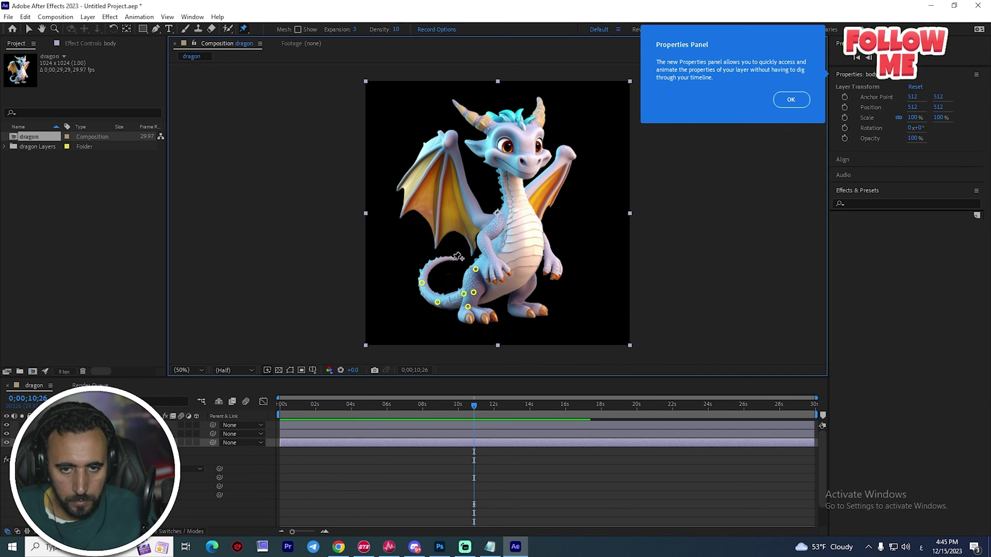
{"action": "left_click", "coordinate": [458, 264]}
{"action": "left_click_drag", "start_coordinate": [457, 264], "coordinate": [440, 301]}
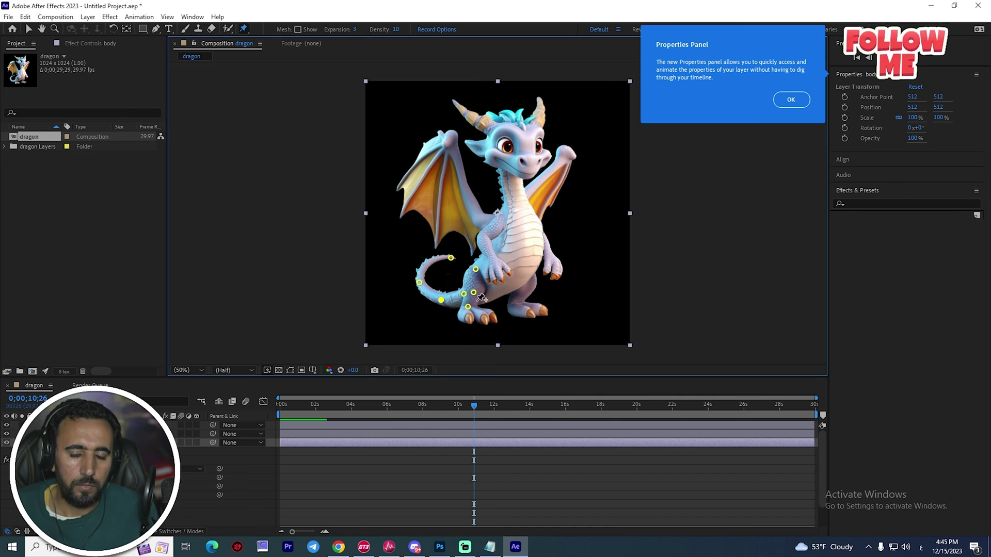
Place Puppet pins on the belly and two along the back of the neck on the body layer
{"action": "scroll", "coordinate": [484, 313], "scroll_direction": "down", "scroll_amount": 4}
{"action": "scroll", "coordinate": [500, 276], "scroll_direction": "up", "scroll_amount": 7}
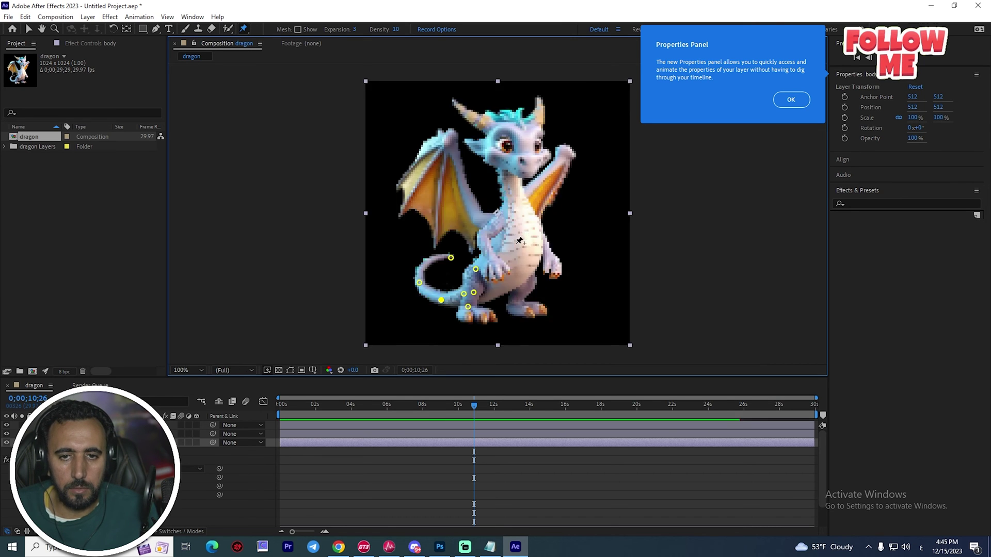
{"action": "scroll", "coordinate": [518, 294], "scroll_direction": "down", "scroll_amount": 5}
{"action": "scroll", "coordinate": [518, 299], "scroll_direction": "up", "scroll_amount": 3}
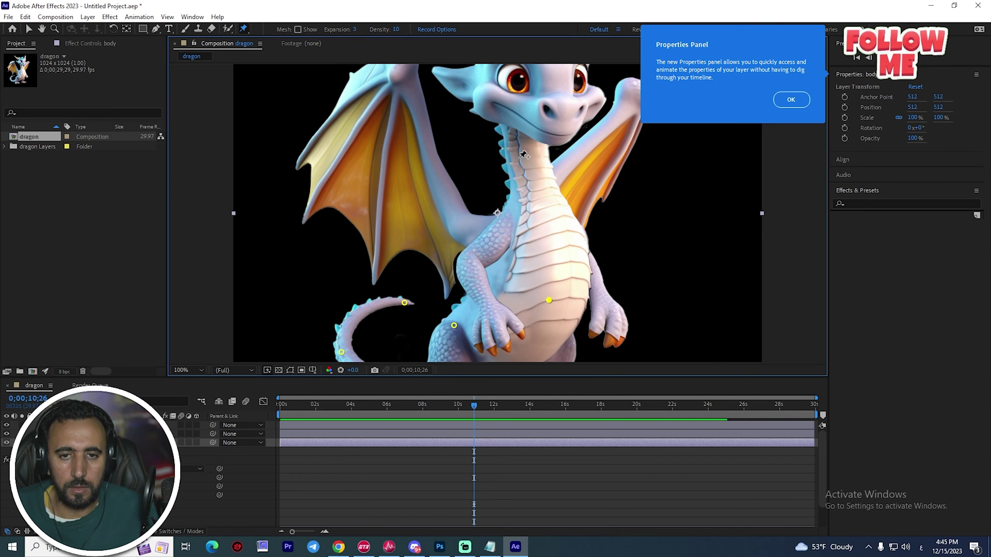
{"action": "key", "text": "comma"}
{"action": "key", "text": "comma"}
{"action": "key", "text": "comma"}
{"action": "key", "text": "comma"}
{"action": "key", "text": "comma"}
{"action": "key", "text": "comma"}
{"action": "key", "text": "period"}
{"action": "key", "text": "period"}
{"action": "key", "text": "period"}
{"action": "key", "text": "period"}
{"action": "key", "text": "period"}
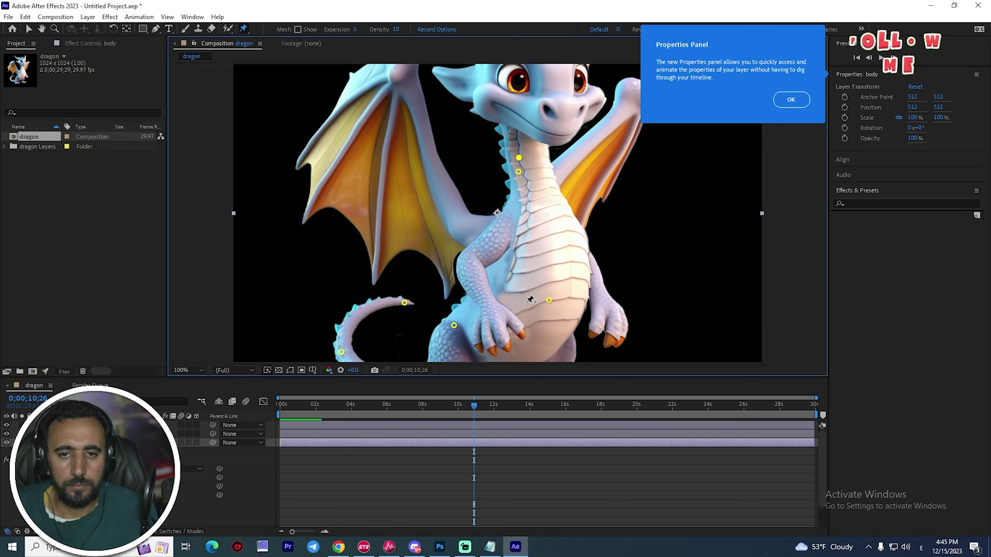
Pin the toes of the foot nearest the tail, adjust its ankle pin, and pin the other leg's thigh, ankle and toes
{"action": "key", "text": "comma"}
{"action": "key", "text": "comma"}
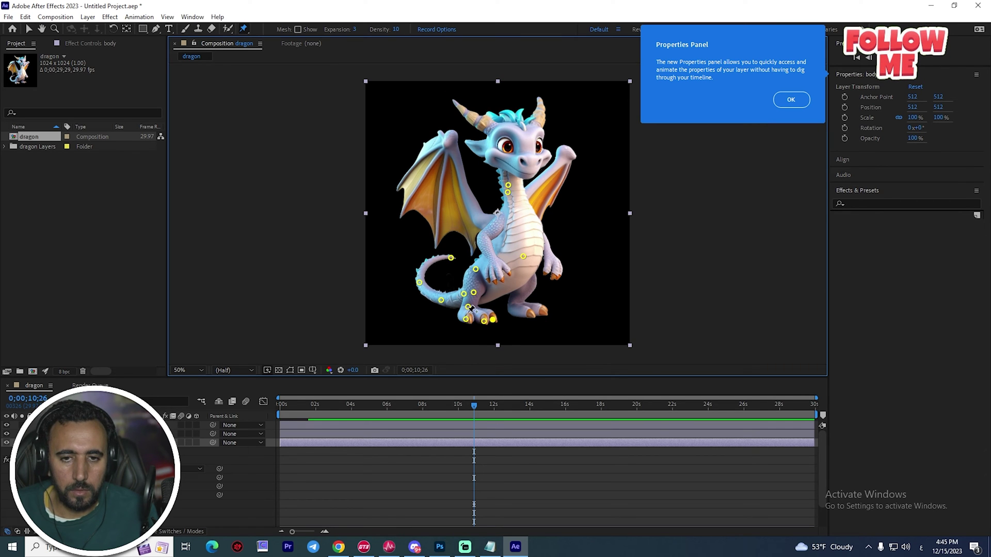
{"action": "left_click", "coordinate": [468, 309]}
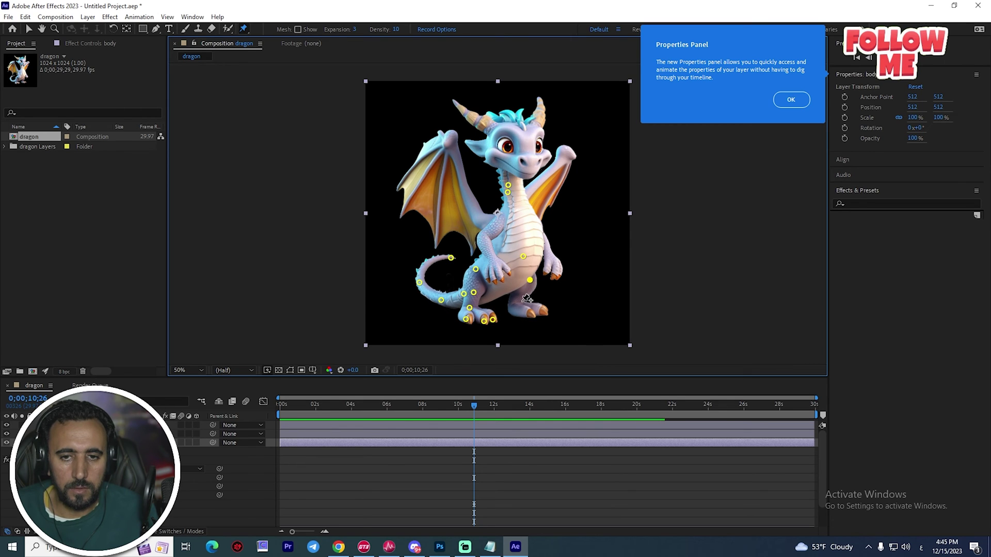
{"action": "left_click", "coordinate": [519, 303]}
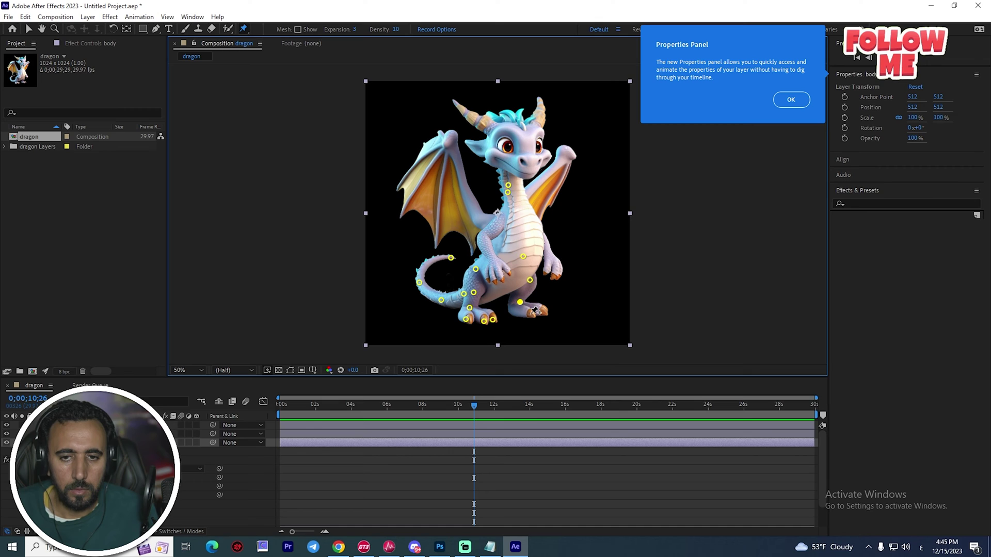
{"action": "left_click", "coordinate": [520, 303]}
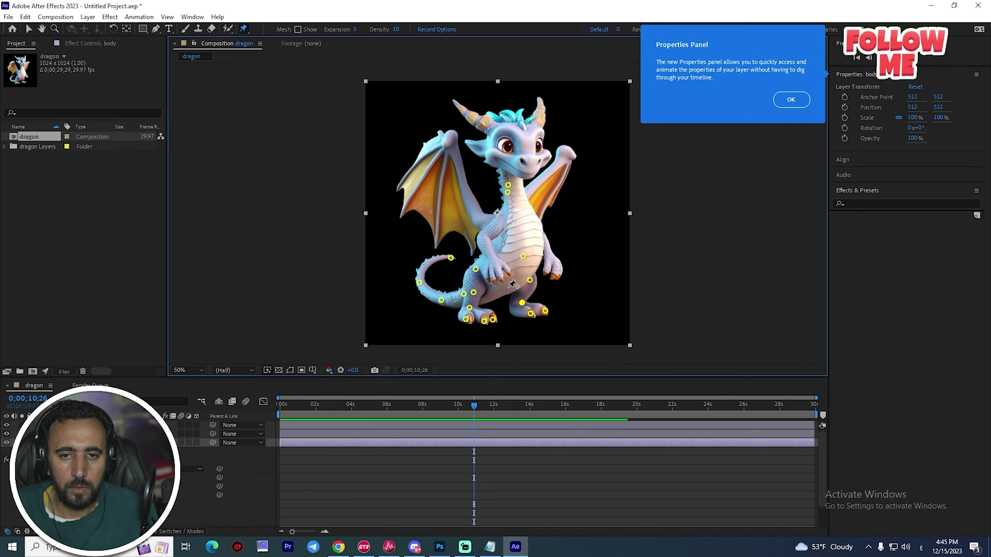
Add Puppet pins on the body layer at the lower belly, chest, front of the neck and jaw
{"action": "left_click_drag", "start_coordinate": [511, 291], "coordinate": [511, 283]}
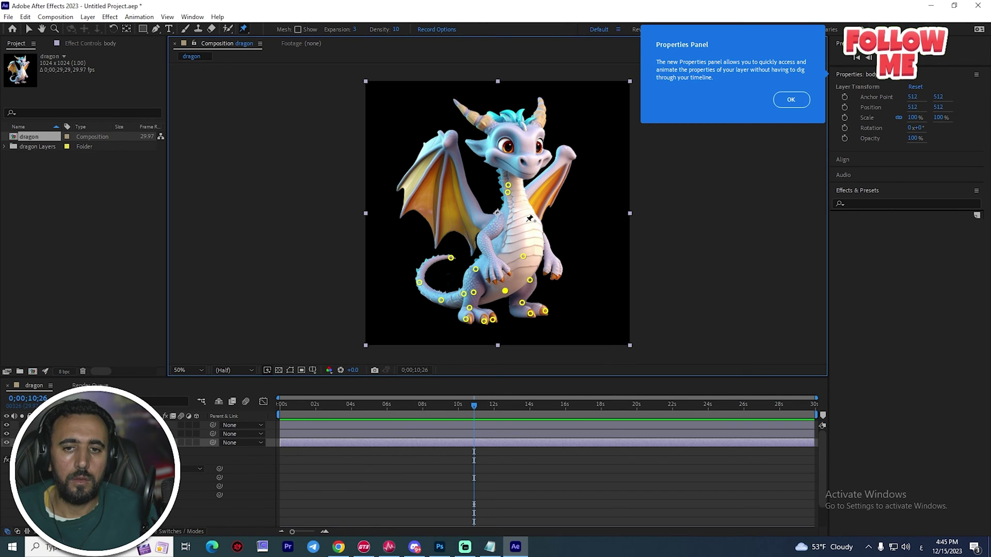
{"action": "left_click", "coordinate": [516, 198]}
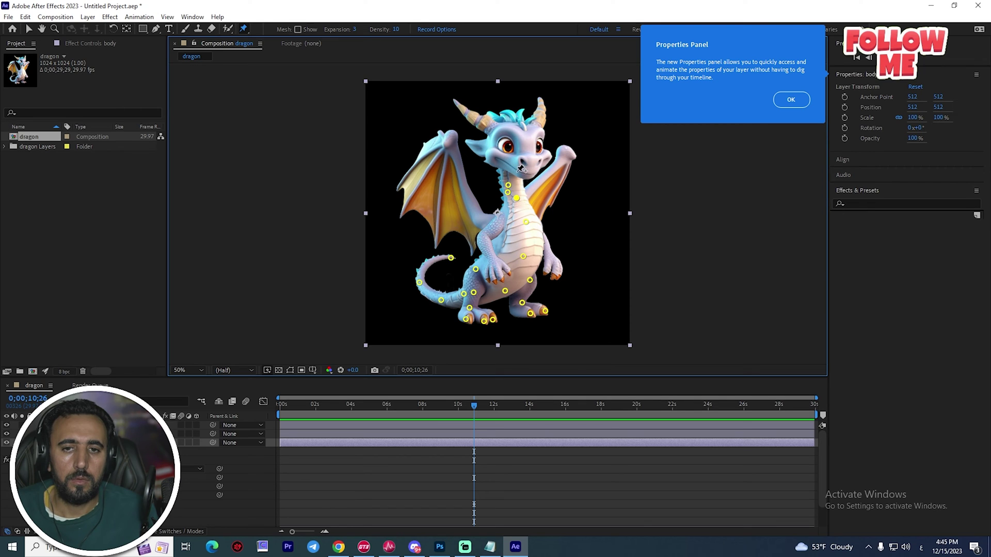
{"action": "left_click", "coordinate": [515, 168]}
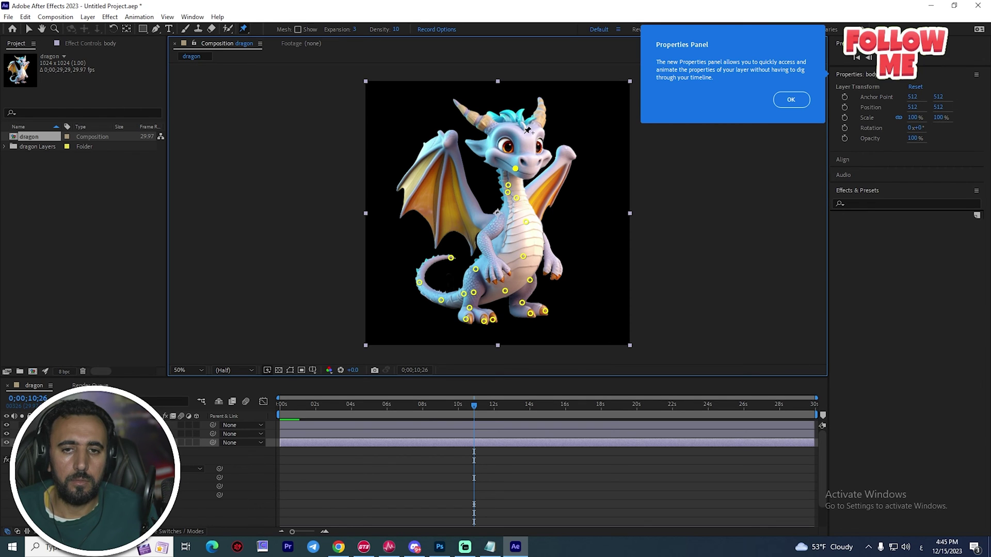
Add a forehead Puppet pin, pull it back toward the wing to tilt the head, and slightly adjust the jaw, neck and belly pins
{"action": "left_click_drag", "start_coordinate": [523, 133], "coordinate": [511, 133]}
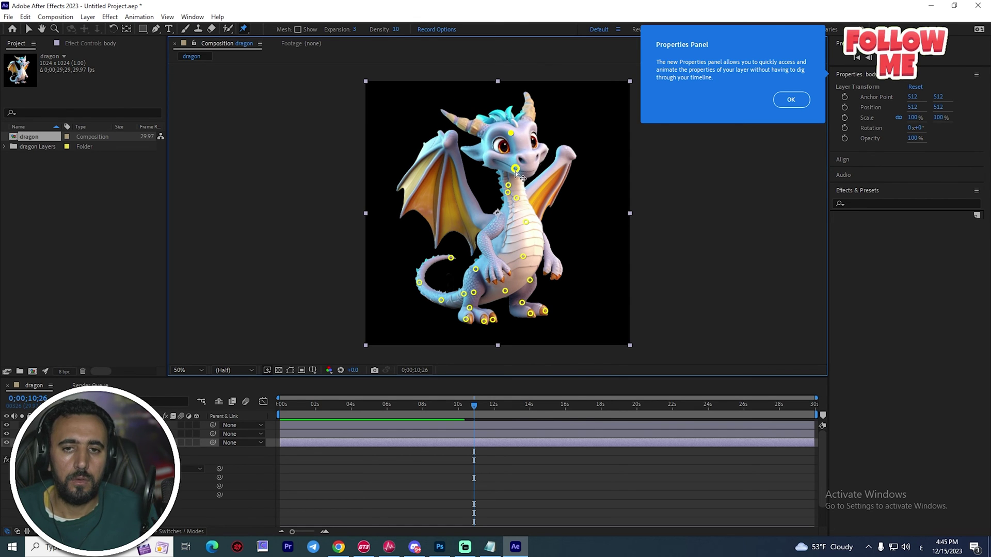
{"action": "left_click_drag", "start_coordinate": [516, 169], "coordinate": [521, 203]}
{"action": "left_click_drag", "start_coordinate": [526, 257], "coordinate": [504, 293]}
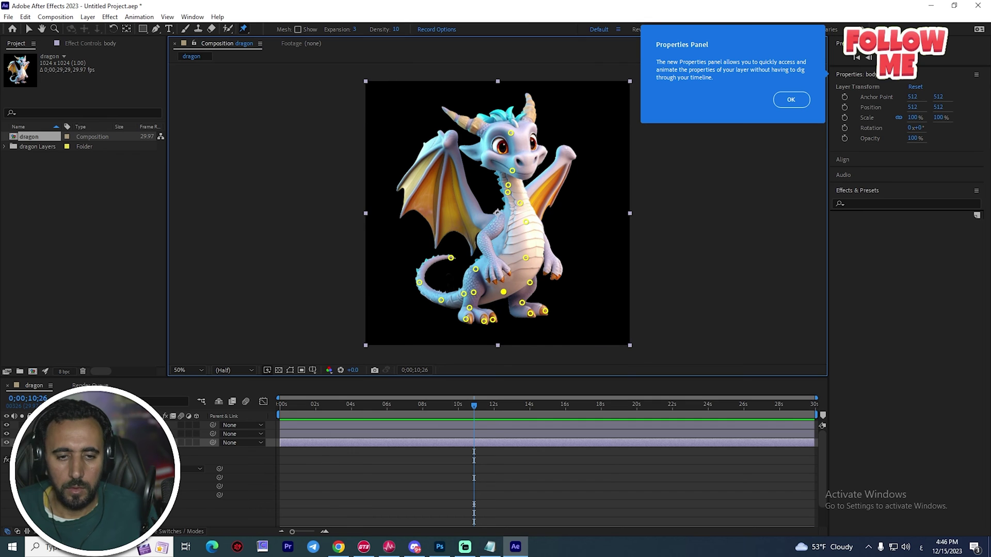
Collapse the body layer's properties and select the arm layer
{"action": "left_click", "coordinate": [38, 443]}
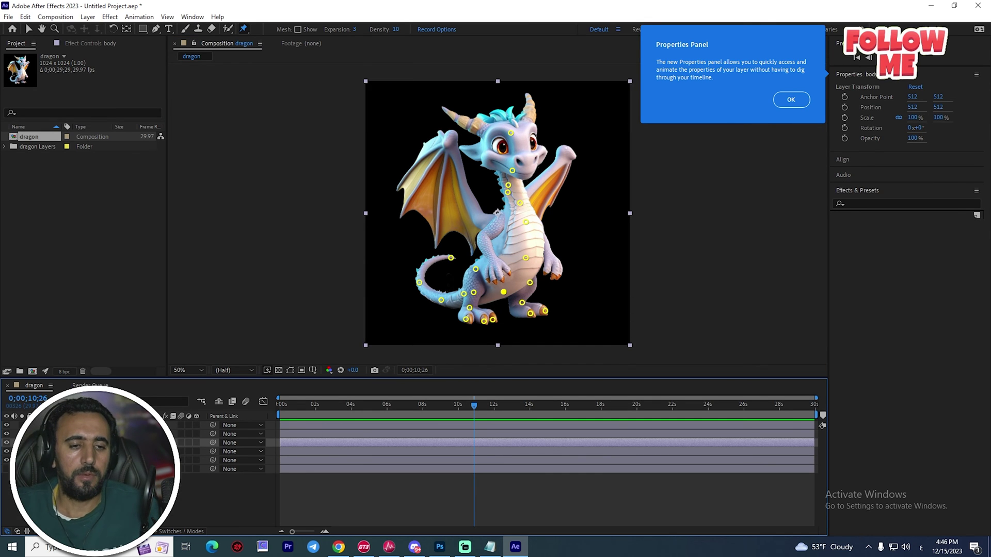
{"action": "left_click", "coordinate": [72, 461]}
{"action": "scroll", "coordinate": [513, 162], "scroll_direction": "up", "scroll_amount": 1}
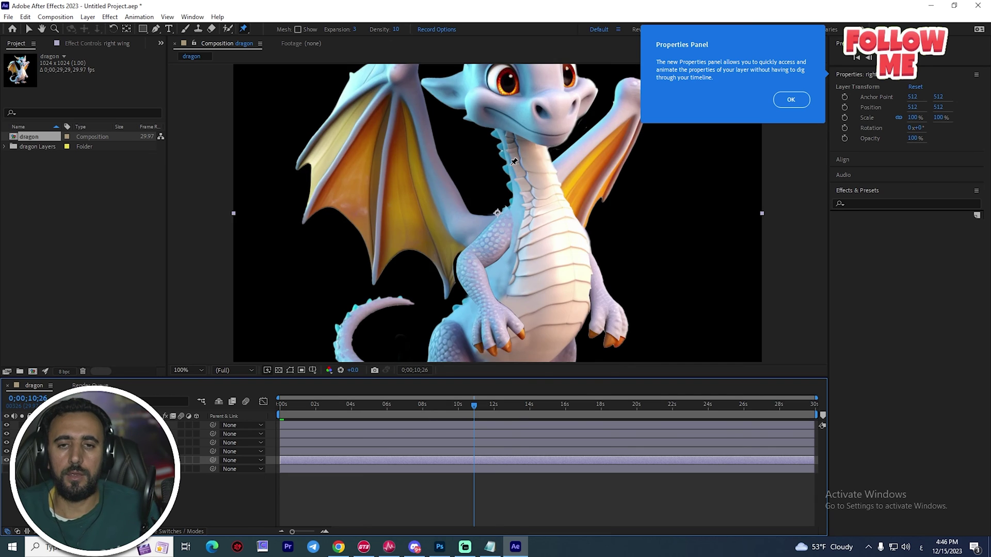
{"action": "scroll", "coordinate": [514, 161], "scroll_direction": "down", "scroll_amount": 2}
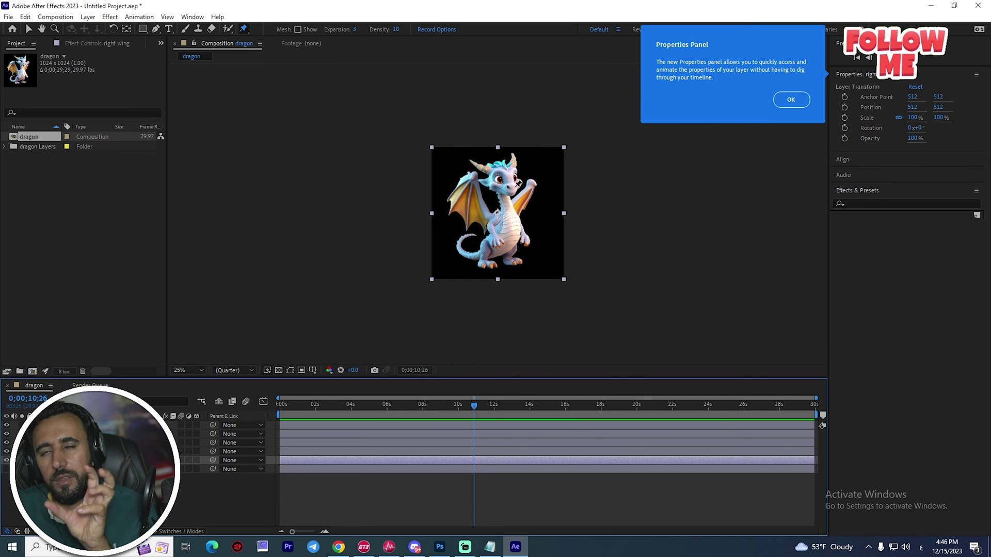
{"action": "scroll", "coordinate": [520, 189], "scroll_direction": "up", "scroll_amount": 2}
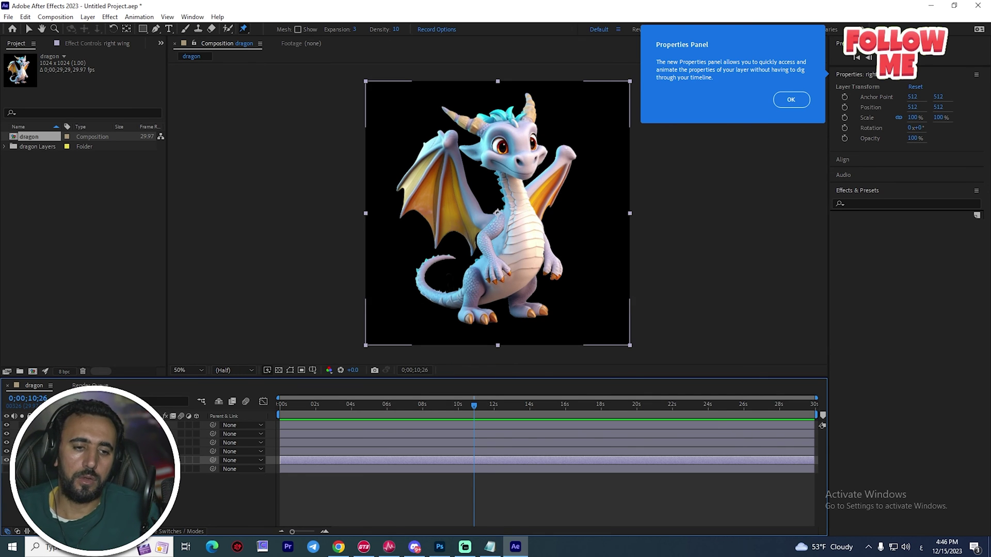
{"action": "key", "text": "ctrl+Up"}
{"action": "key", "text": "ctrl+Up"}
{"action": "key", "text": "ctrl+Up"}
{"action": "key", "text": "ctrl+Up"}
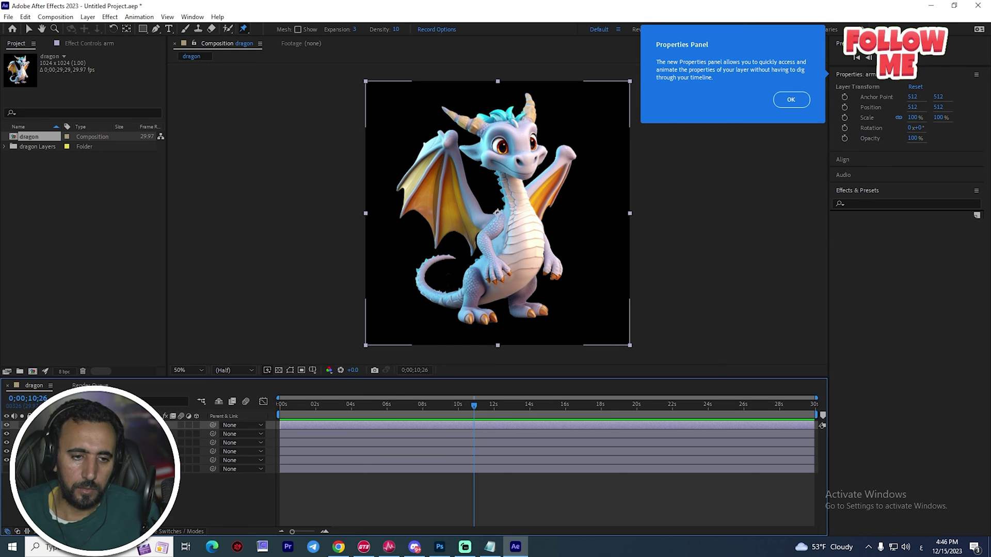
{"action": "key", "text": "ctrl+Down"}
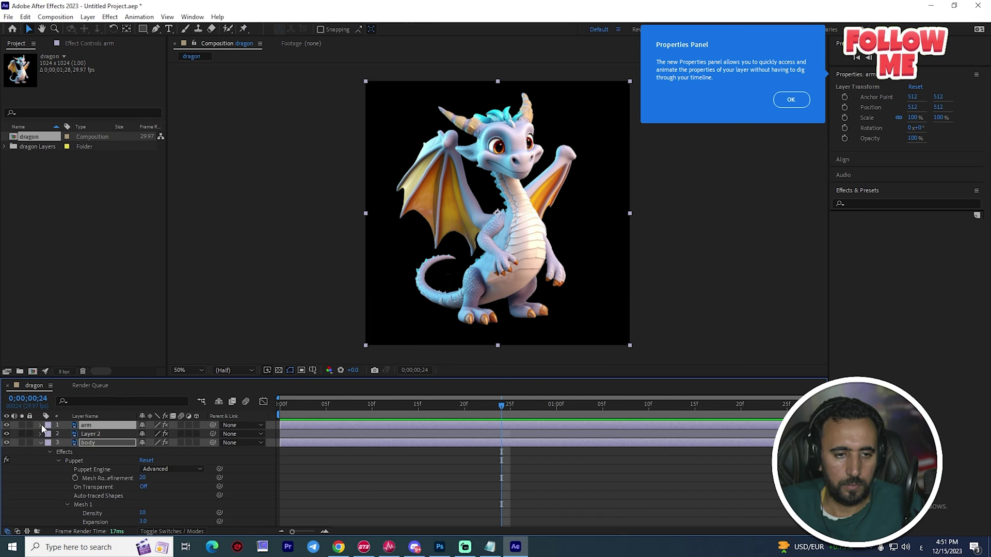
Delete the Puppet effect from the arm layer and move the current time to about 0;00;00;07
{"action": "left_click", "coordinate": [41, 425]}
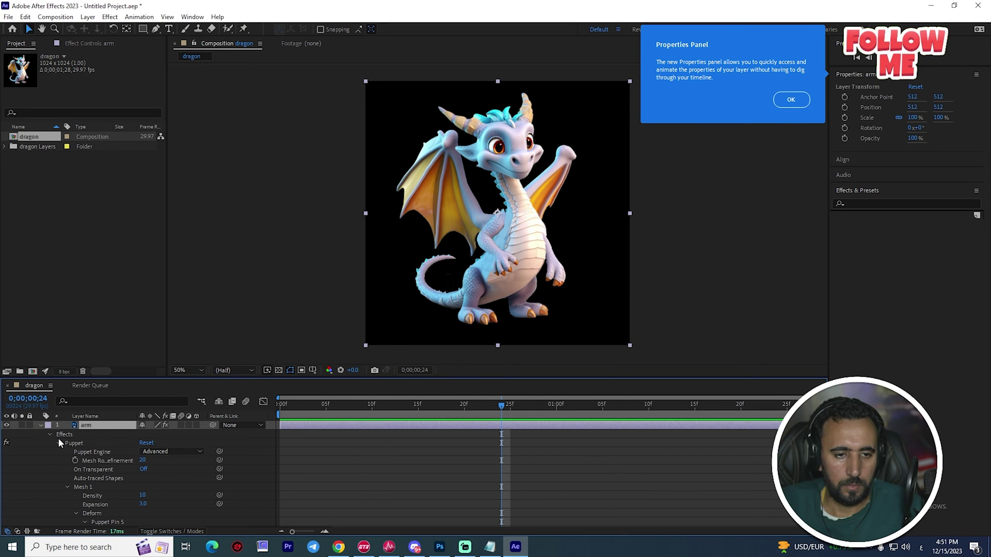
{"action": "left_click", "coordinate": [72, 445]}
{"action": "key", "text": "Delete"}
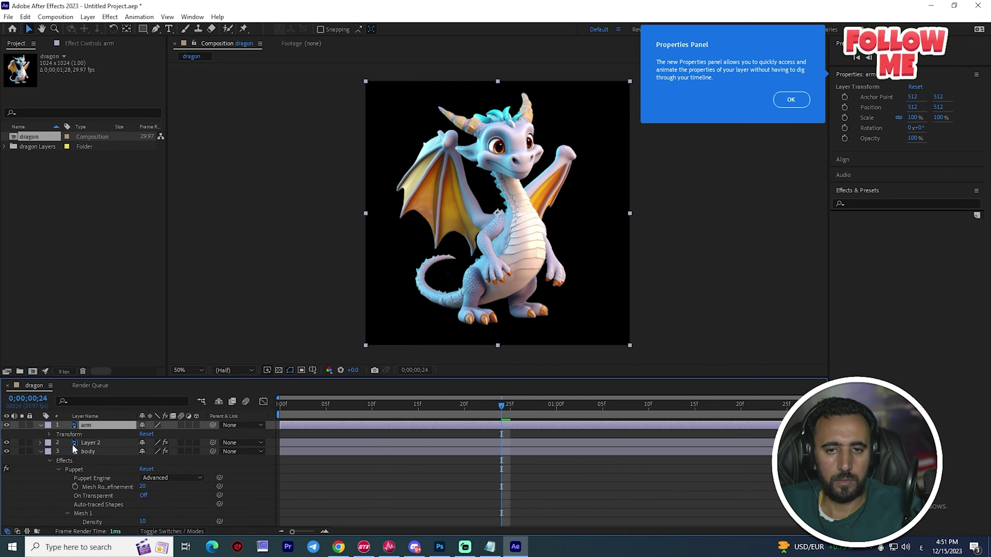
{"action": "mouse_move", "coordinate": [318, 408]}
{"action": "left_mouse_down"}
{"action": "mouse_move", "coordinate": [267, 410]}
{"action": "mouse_move", "coordinate": [644, 417]}
{"action": "mouse_move", "coordinate": [332, 416]}
{"action": "left_mouse_up"}
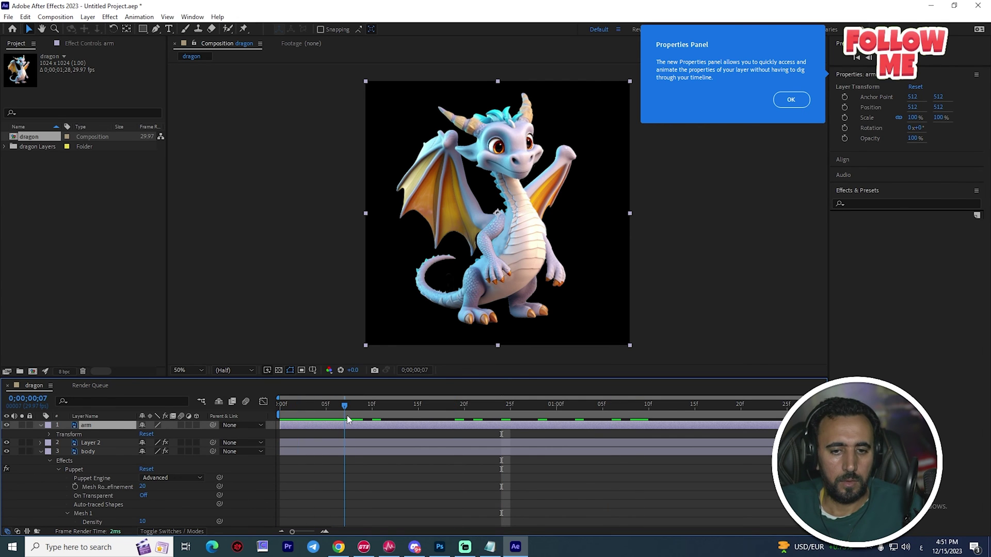
Select the forehead and jaw Puppet pins on the body layer and expand their Position properties in the timeline
{"action": "left_click", "coordinate": [42, 453]}
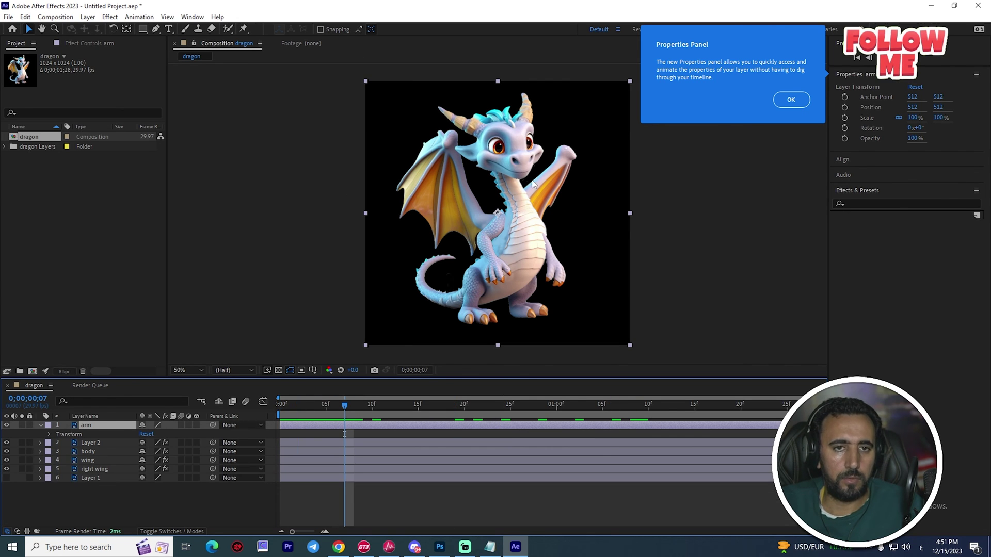
{"action": "left_click", "coordinate": [501, 164]}
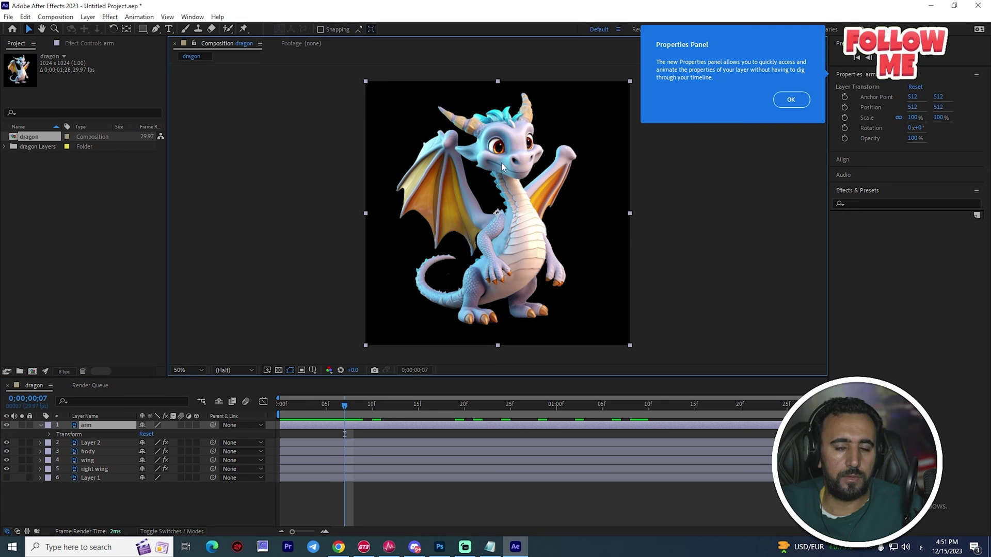
{"action": "left_click", "coordinate": [87, 453]}
{"action": "left_click", "coordinate": [244, 28]}
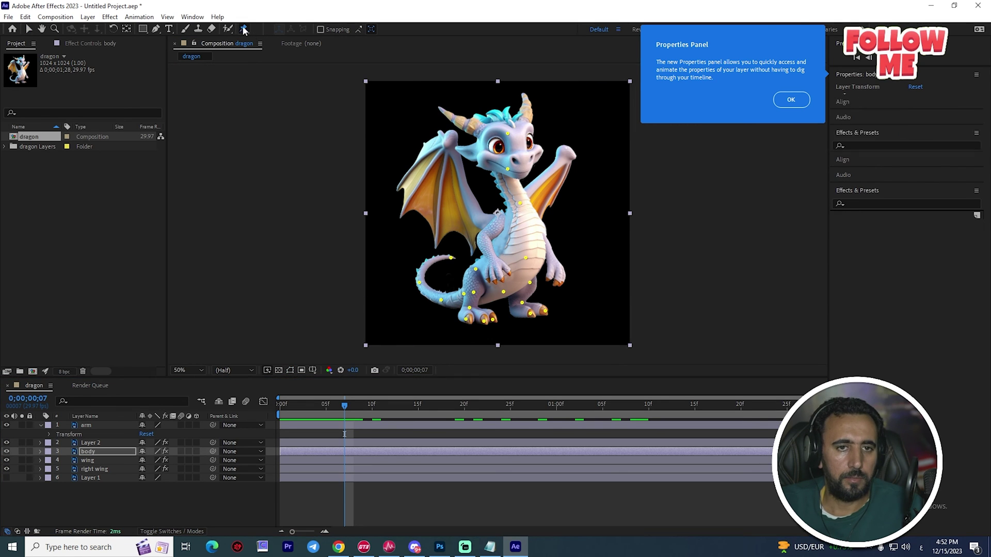
{"action": "left_click", "coordinate": [508, 170]}
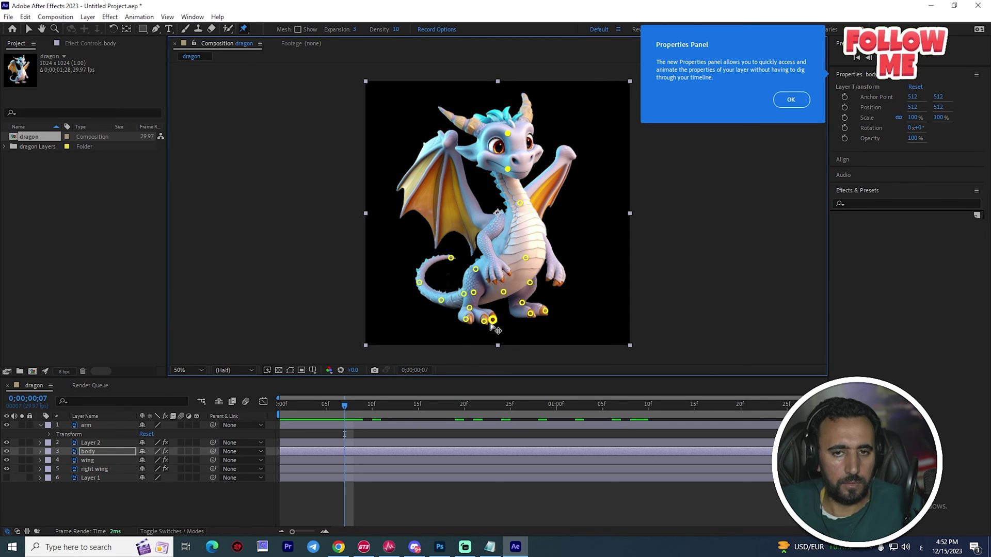
{"action": "left_click", "coordinate": [41, 452]}
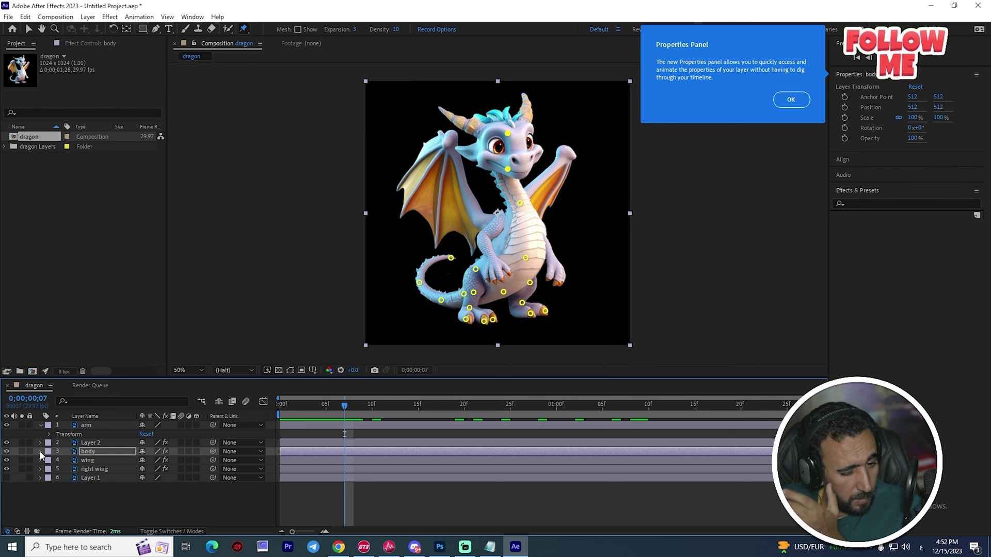
{"action": "scroll", "coordinate": [120, 480], "scroll_direction": "down", "scroll_amount": 3}
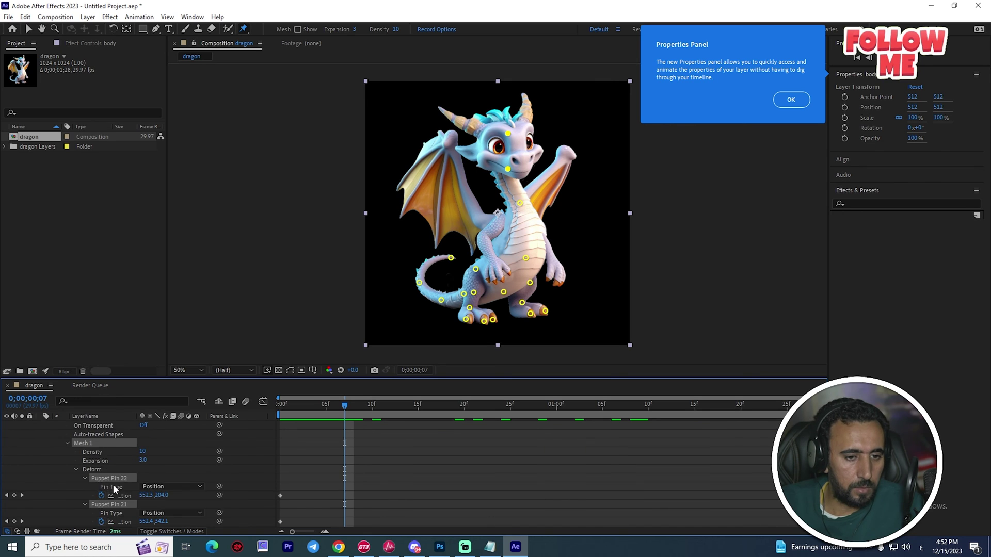
{"action": "scroll", "coordinate": [115, 488], "scroll_direction": "down", "scroll_amount": 3}
At 0;00;00;25, move the forehead and jaw pins forward, away from the large wing, to keyframe the head leaning forward
{"action": "left_click_drag", "start_coordinate": [334, 418], "coordinate": [279, 420]}
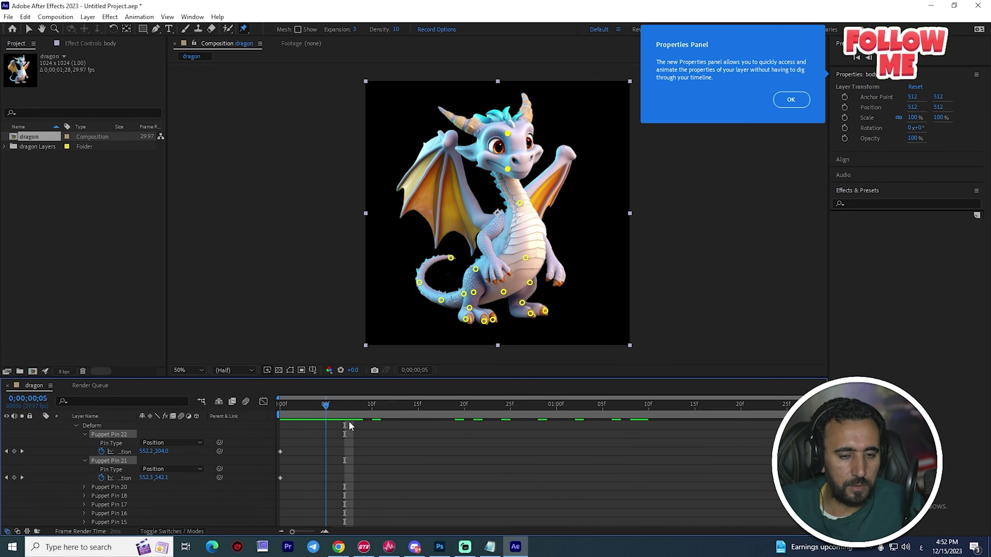
{"action": "left_click_drag", "start_coordinate": [349, 423], "coordinate": [510, 420]}
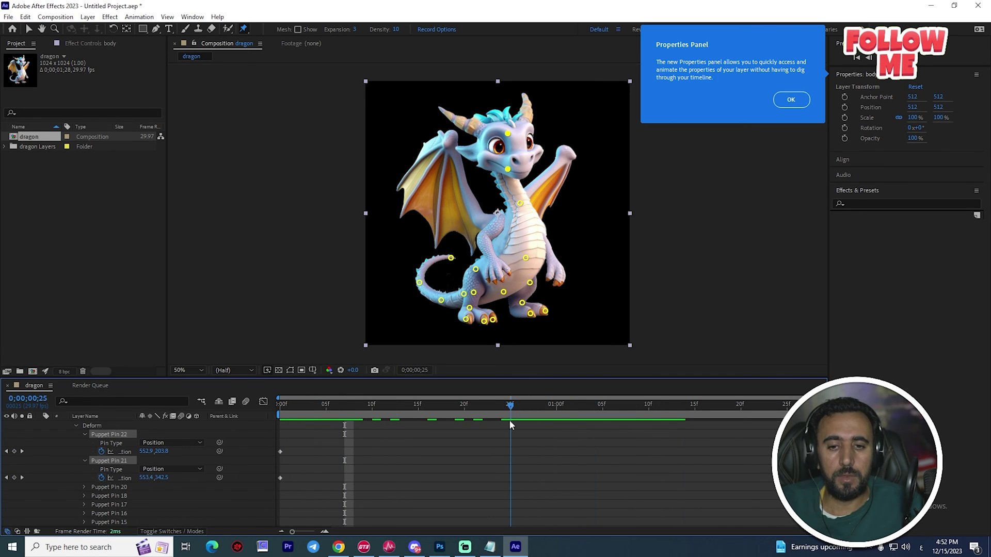
{"action": "left_click_drag", "start_coordinate": [510, 136], "coordinate": [527, 135]}
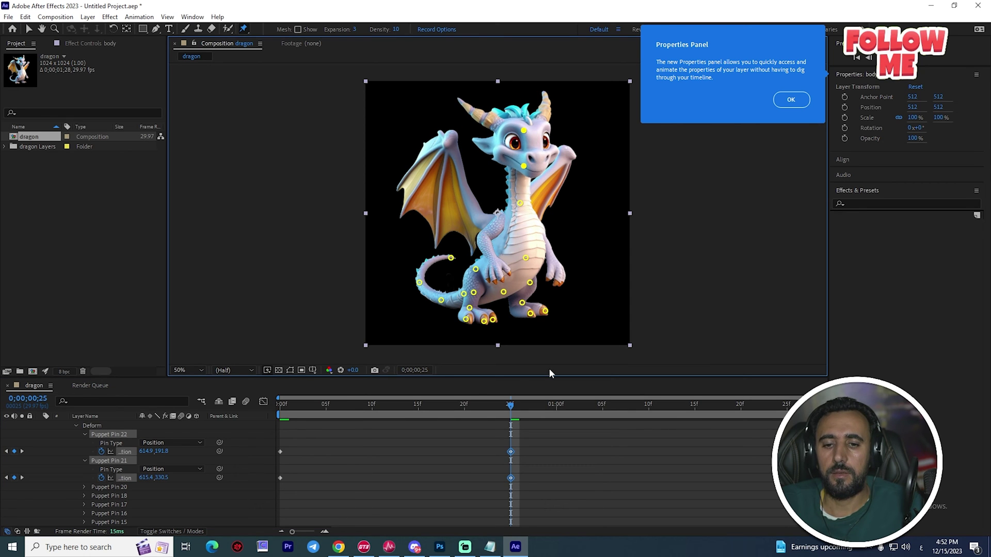
At 0;00;01;27, move the forehead and jaw pins back toward the large wing and preview the head motion
{"action": "left_click_drag", "start_coordinate": [536, 409], "coordinate": [778, 410]}
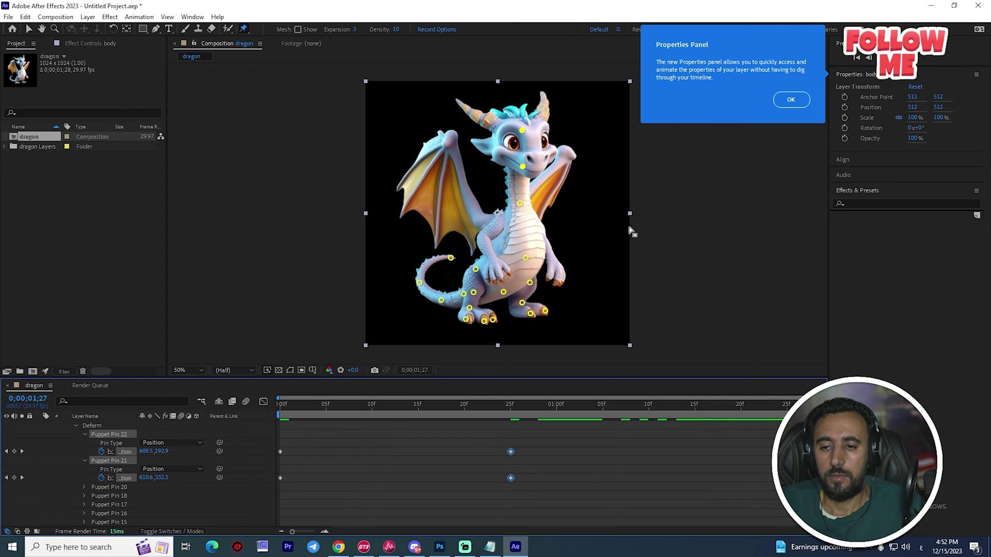
{"action": "left_click_drag", "start_coordinate": [519, 138], "coordinate": [505, 138]}
{"action": "key", "text": "space"}
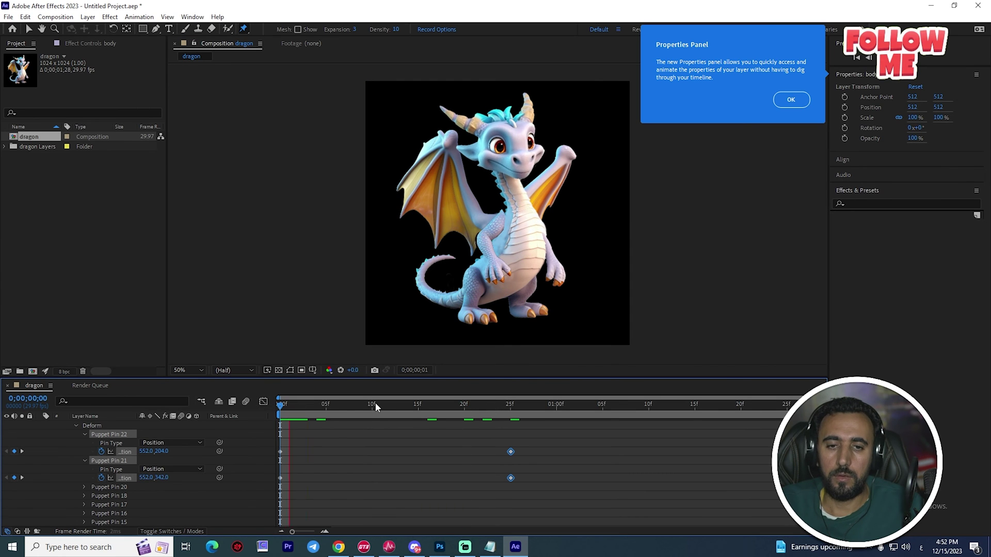
{"action": "key", "text": "space"}
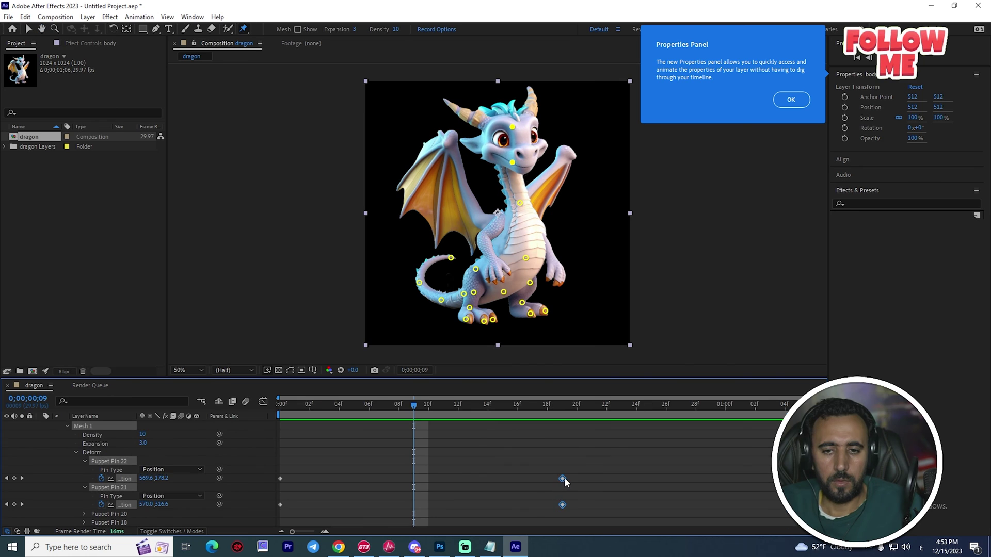
Retime the second head keyframes to frame 17, nudge the head pins forward at frame 9, and preview the motion
{"action": "left_click_drag", "start_coordinate": [565, 479], "coordinate": [537, 478]}
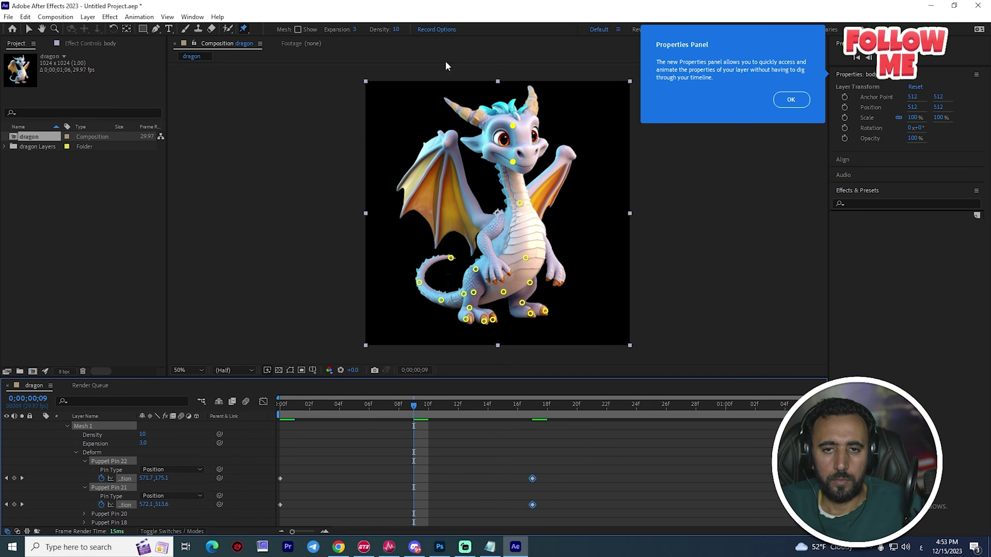
{"action": "left_click_drag", "start_coordinate": [513, 128], "coordinate": [516, 128]}
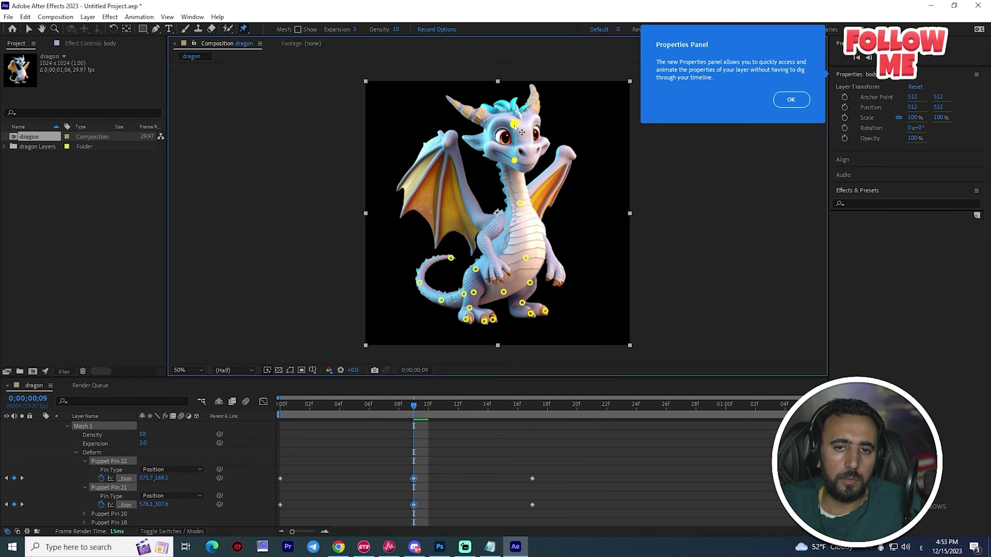
{"action": "left_click_drag", "start_coordinate": [414, 407], "coordinate": [172, 442]}
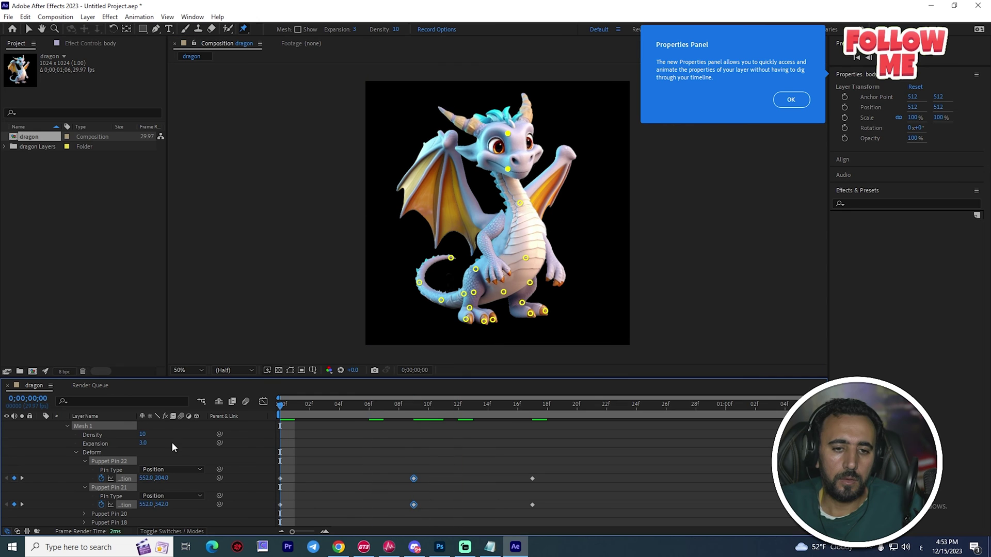
{"action": "key", "text": "space"}
Delete the head pin keyframes at frame 17, shift the frame 9 keyframes to about frame 15, and preview
{"action": "left_click_drag", "start_coordinate": [564, 459], "coordinate": [507, 519]}
{"action": "key", "text": "Delete"}
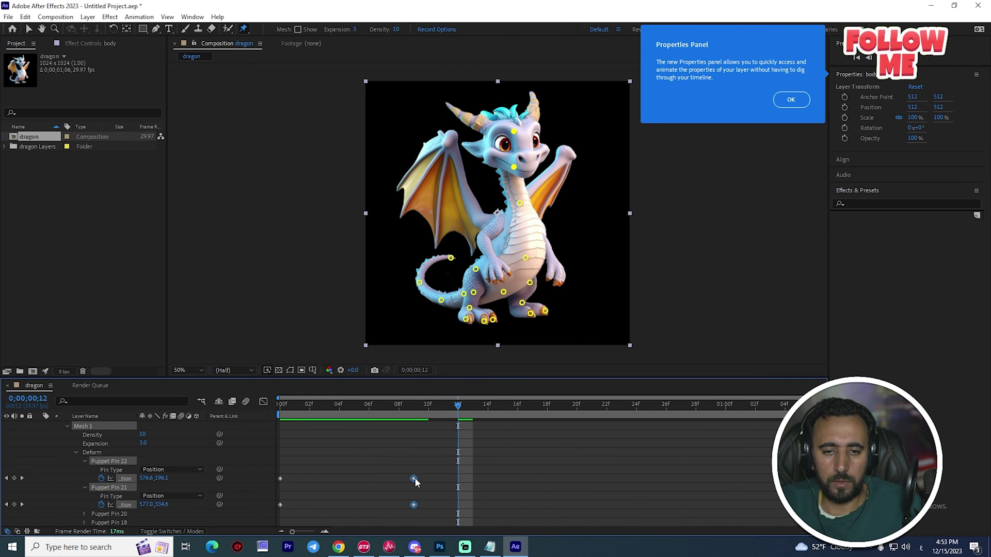
{"action": "left_click_drag", "start_coordinate": [415, 479], "coordinate": [502, 480]}
{"action": "left_click_drag", "start_coordinate": [382, 405], "coordinate": [277, 420]}
{"action": "key", "text": "space"}
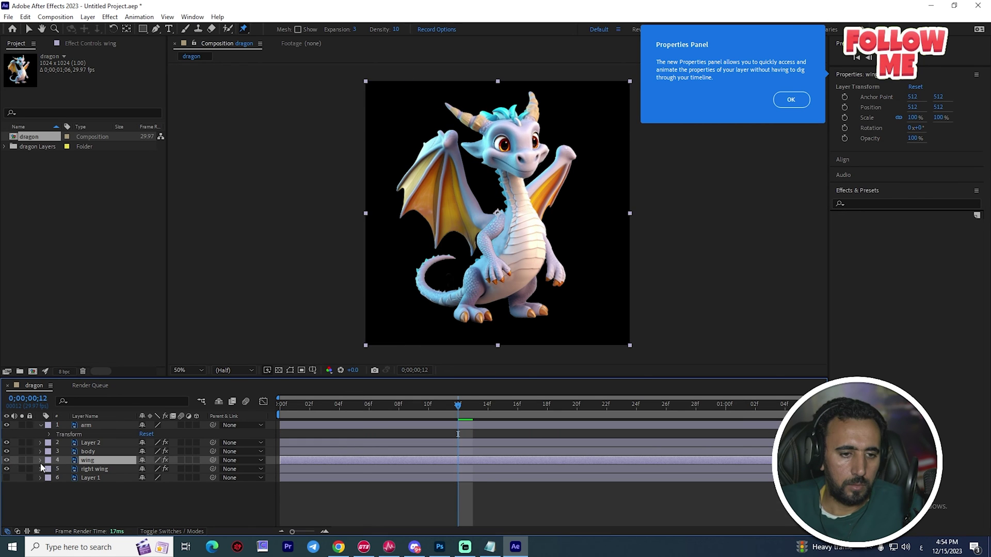
Select the tip and middle Puppet pins on the wing layer and expand its Puppet effect down to the Deform pins
{"action": "left_click", "coordinate": [40, 461]}
{"action": "left_click", "coordinate": [72, 462]}
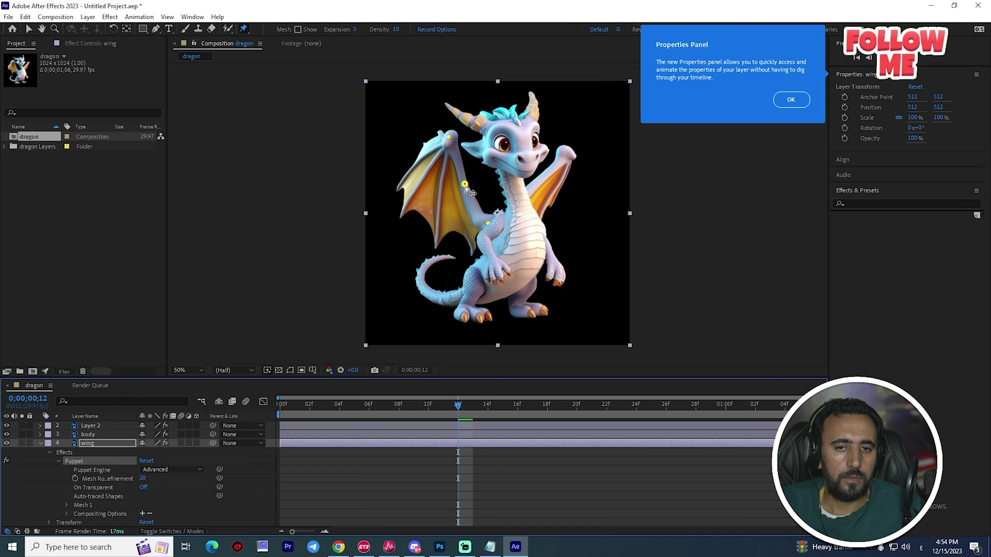
{"action": "left_click", "coordinate": [450, 138]}
{"action": "left_click_drag", "start_coordinate": [416, 409], "coordinate": [444, 415]}
{"action": "left_click", "coordinate": [67, 505]}
{"action": "scroll", "coordinate": [392, 499], "scroll_direction": "down", "scroll_amount": 3}
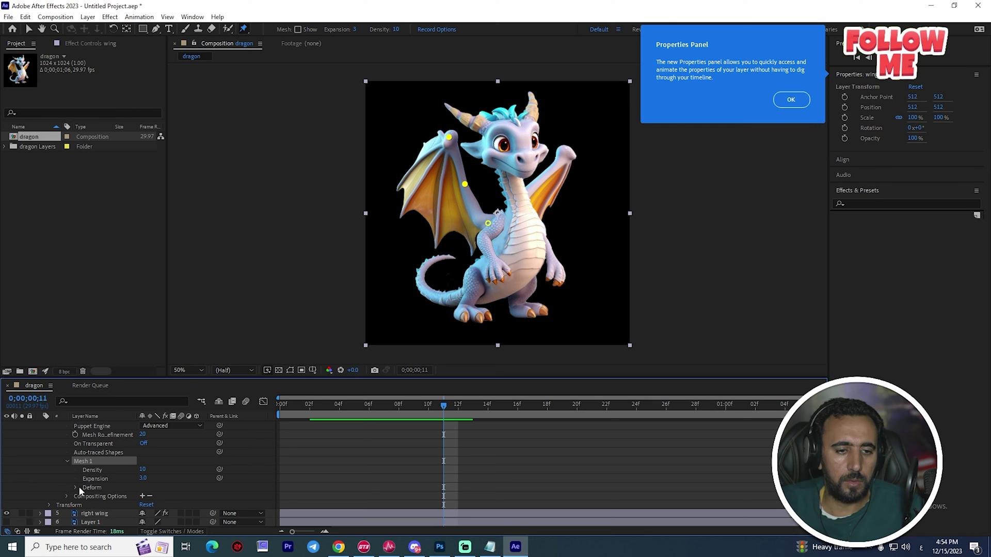
{"action": "left_click", "coordinate": [75, 488]}
{"action": "scroll", "coordinate": [418, 458], "scroll_direction": "down", "scroll_amount": 2}
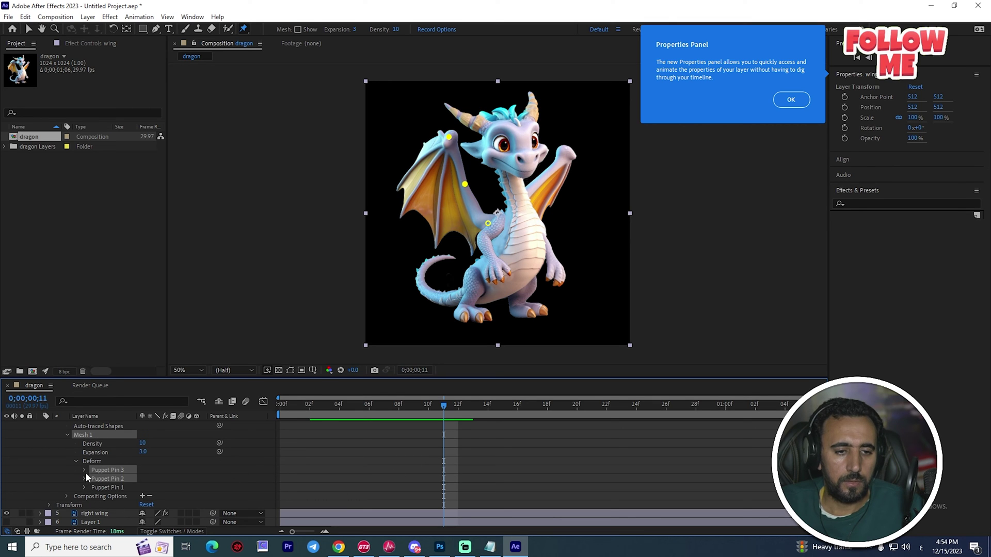
Nudge the wing layer's tip and middle pins slightly outward at 0;00;00;00, select their keyframes and move the current time to 0;00;01;05
{"action": "left_click_drag", "start_coordinate": [367, 412], "coordinate": [230, 411]}
{"action": "scroll", "coordinate": [459, 488], "scroll_direction": "down", "scroll_amount": 2}
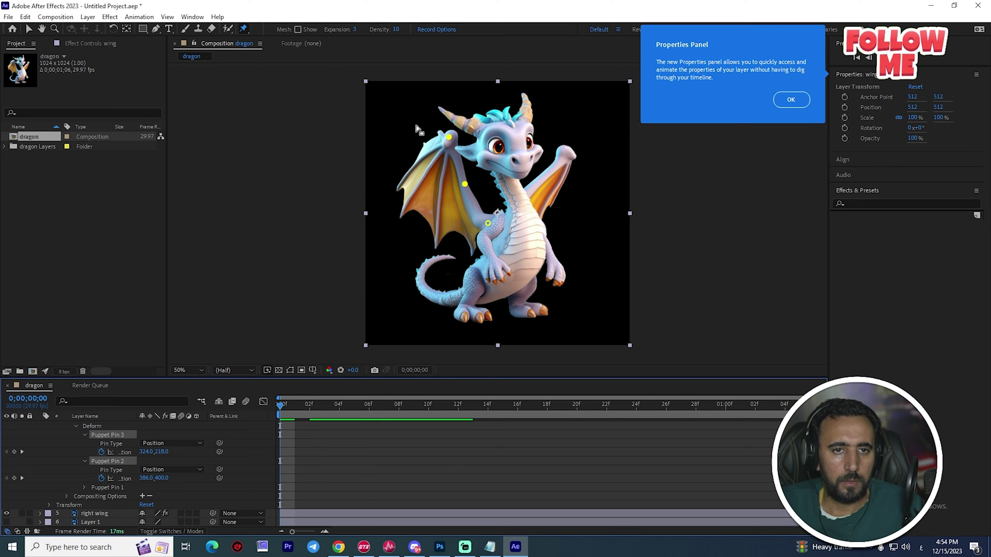
{"action": "left_click_drag", "start_coordinate": [447, 144], "coordinate": [448, 141]}
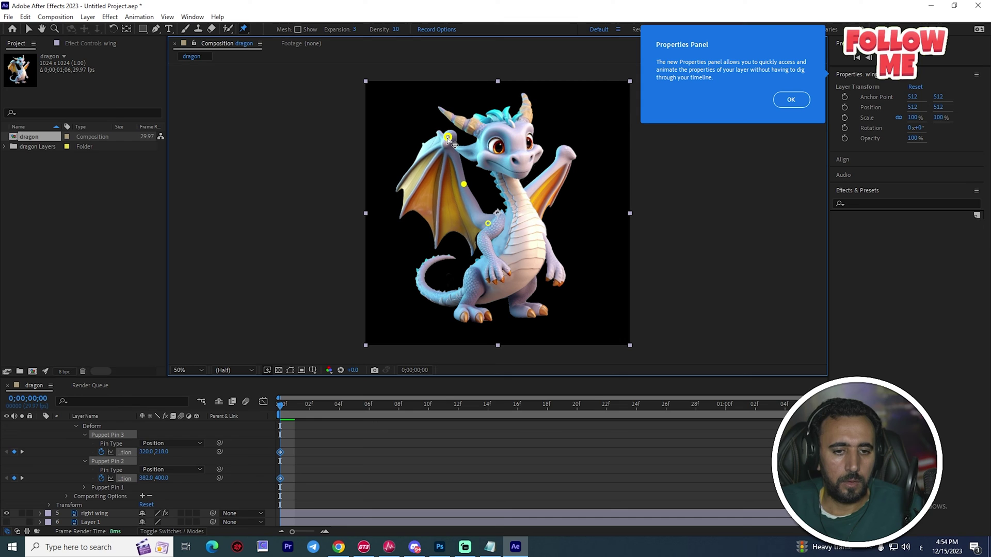
{"action": "left_click_drag", "start_coordinate": [305, 443], "coordinate": [271, 491]}
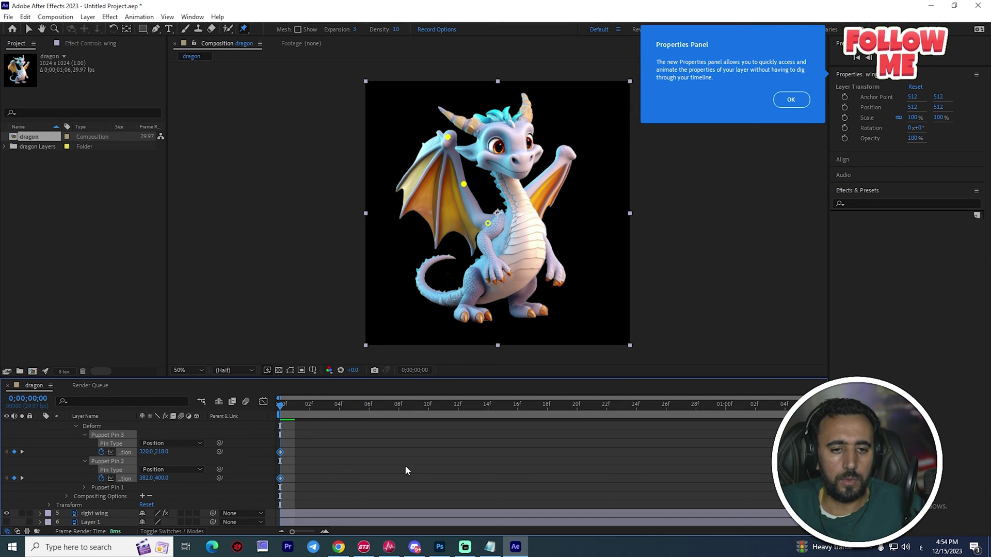
{"action": "left_click", "coordinate": [802, 407]}
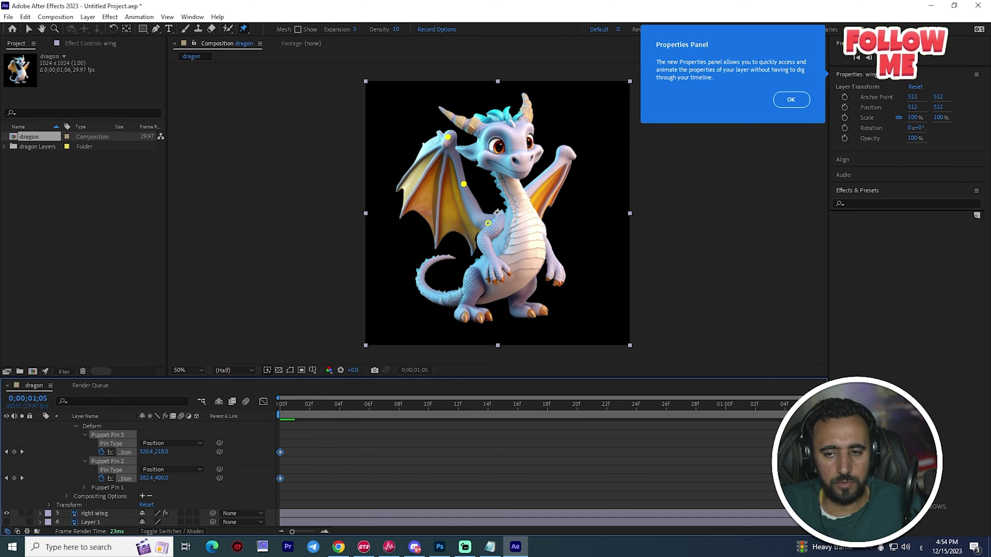
At 0;00;00;17, pull the wing layer's tip and middle pins outward to spread the wing, readjusting them after a preview
{"action": "key", "text": "space"}
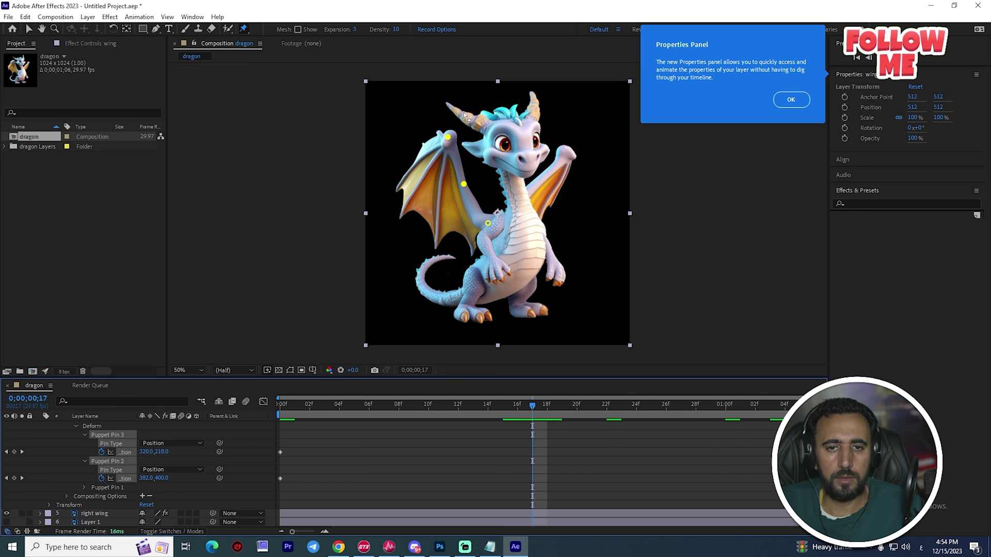
{"action": "left_click_drag", "start_coordinate": [452, 137], "coordinate": [440, 140]}
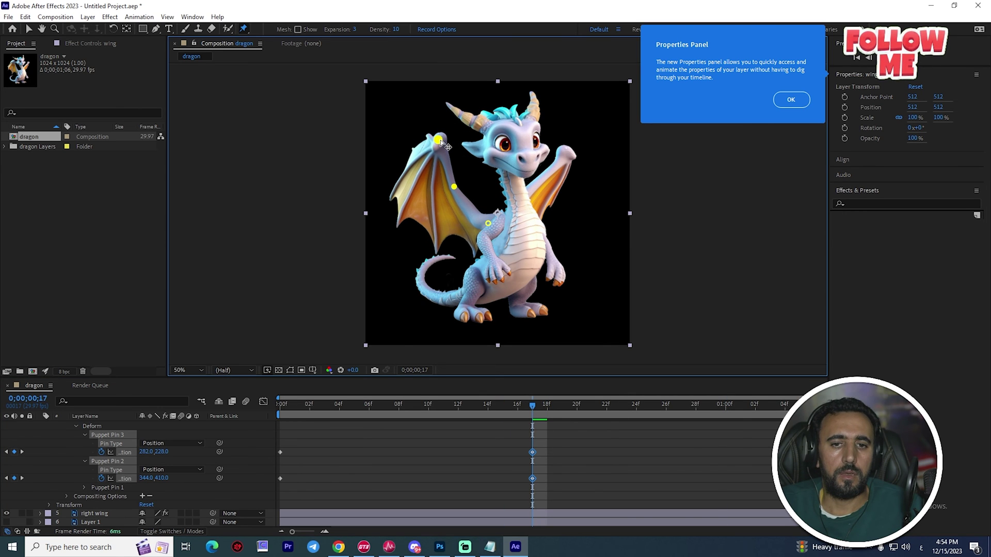
{"action": "key", "text": "space"}
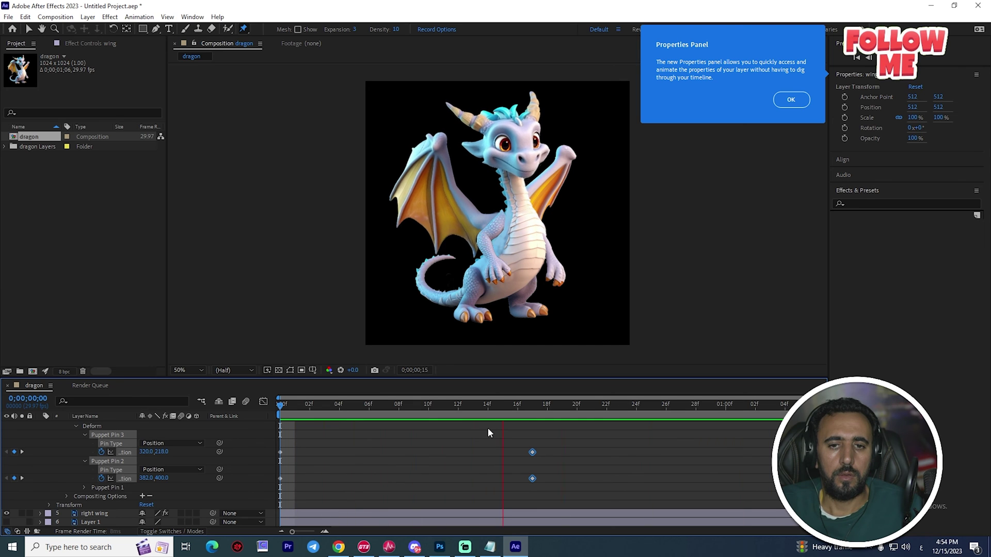
{"action": "mouse_move", "coordinate": [531, 411]}
{"action": "left_mouse_down"}
{"action": "mouse_move", "coordinate": [316, 423]}
{"action": "mouse_move", "coordinate": [527, 423]}
{"action": "left_mouse_up"}
{"action": "left_click_drag", "start_coordinate": [439, 147], "coordinate": [406, 131]}
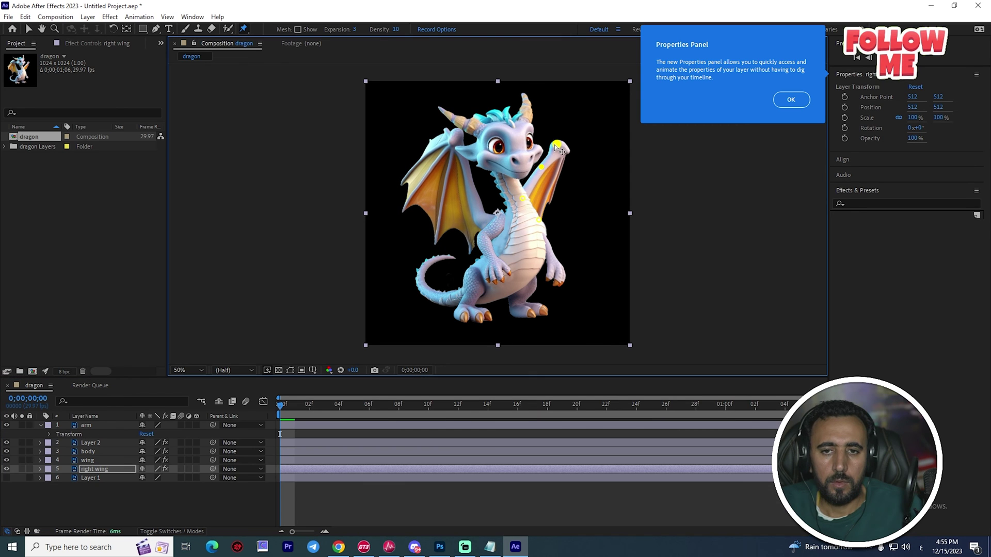
Animate the right wing's upper pins, pulled in toward the head at 0;00;00;00 and spread outward at 0;00;00;17
{"action": "left_click_drag", "start_coordinate": [554, 145], "coordinate": [549, 144]}
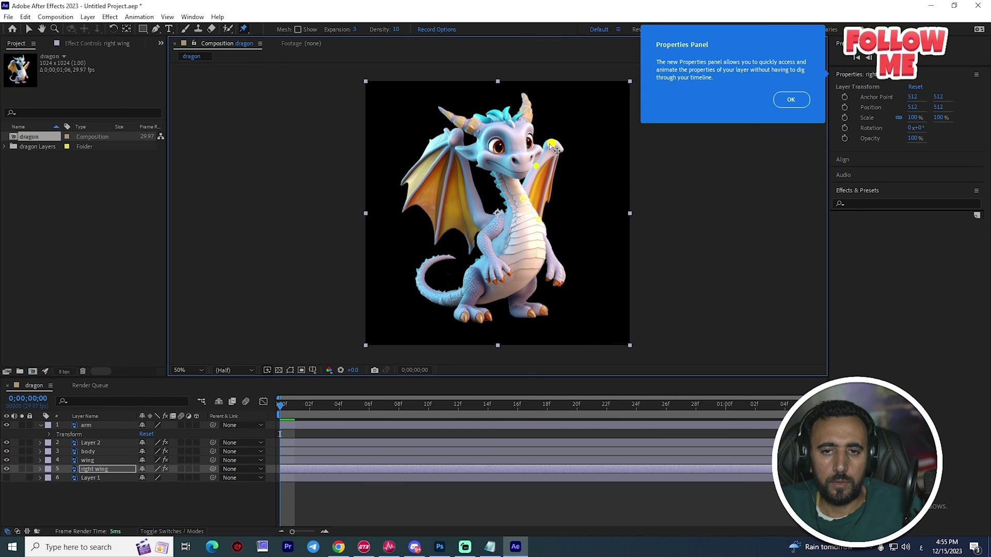
{"action": "left_click_drag", "start_coordinate": [365, 402], "coordinate": [535, 397]}
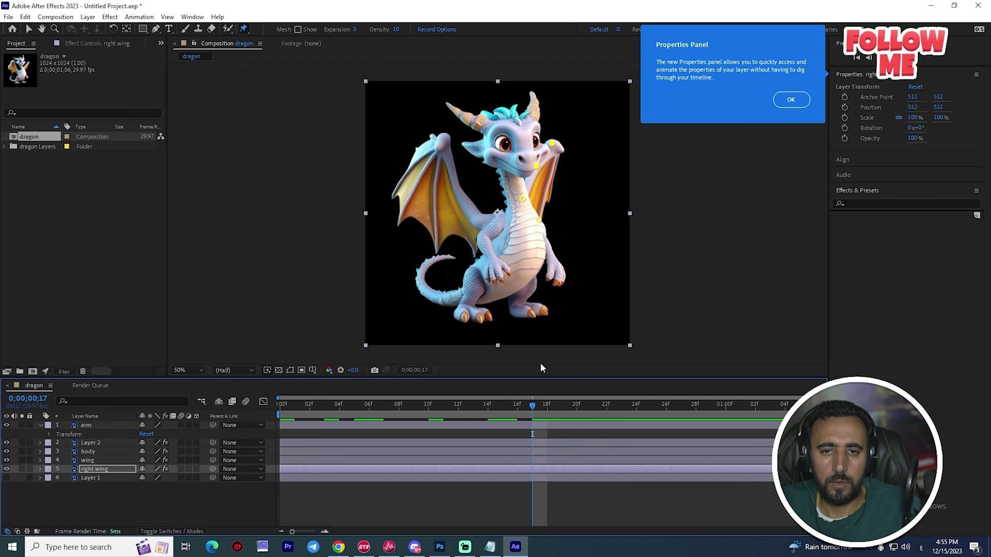
{"action": "left_click_drag", "start_coordinate": [555, 145], "coordinate": [576, 145]}
{"action": "key", "text": "space"}
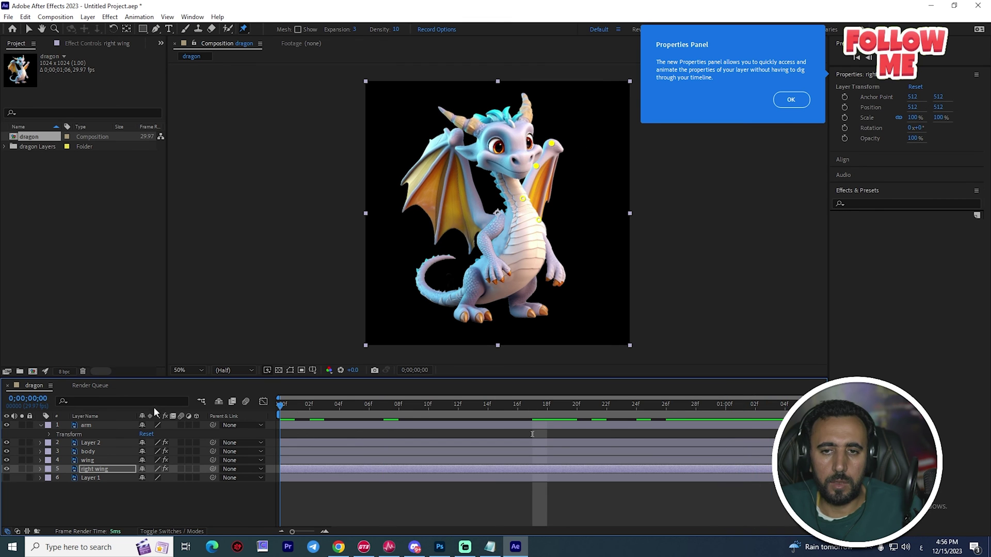
Preview the wing flap and expand the right wing layer's Puppet effect down to its Deform pins
{"action": "key", "text": "e"}
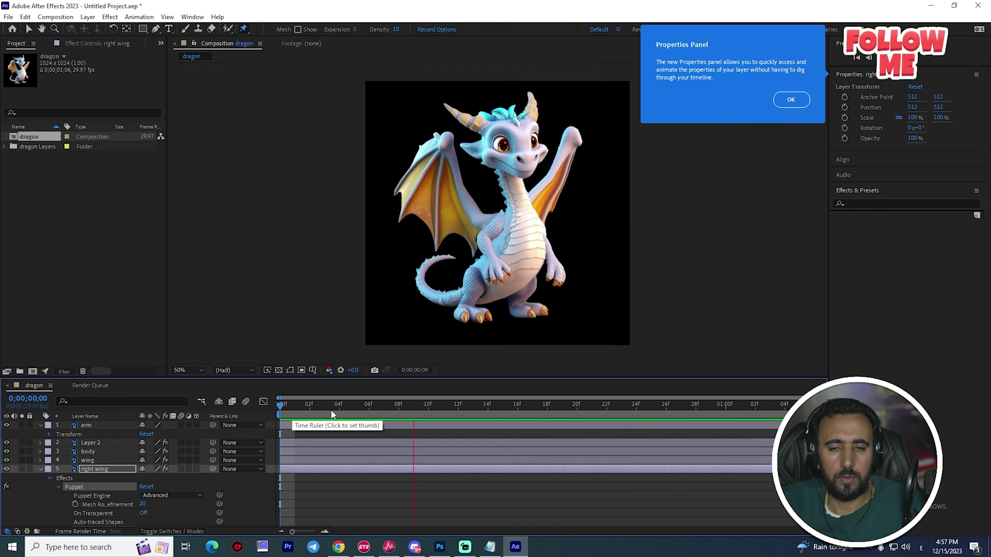
{"action": "key", "text": "space"}
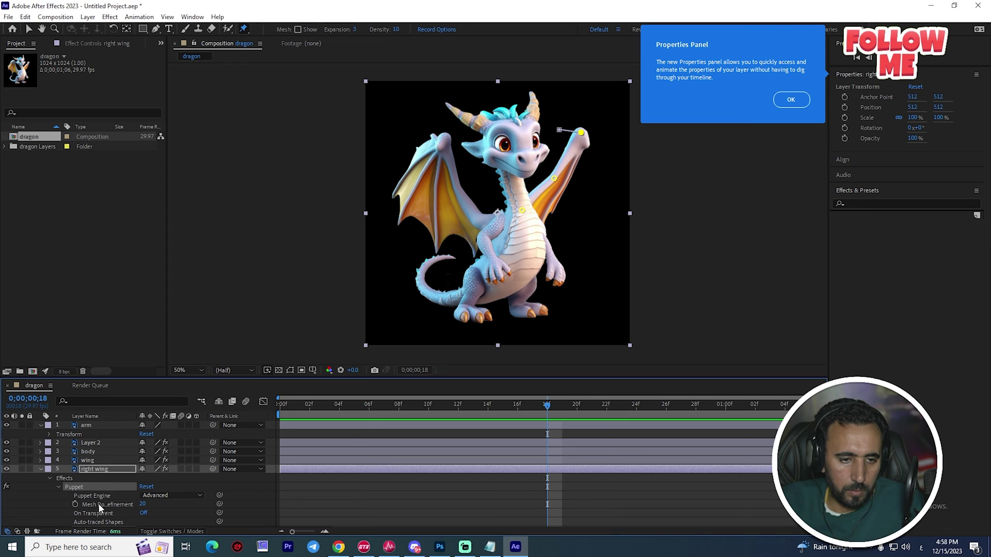
{"action": "scroll", "coordinate": [94, 501], "scroll_direction": "down", "scroll_amount": 2}
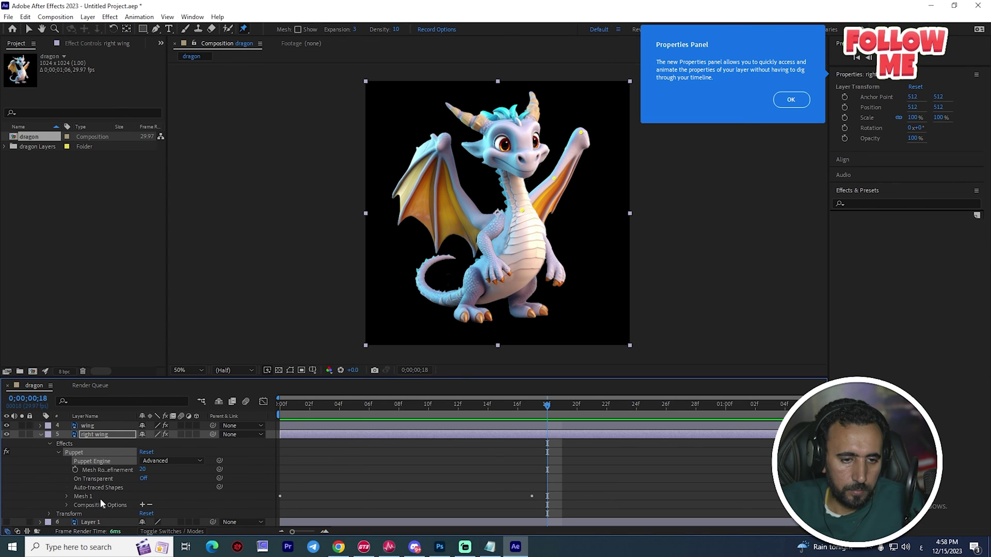
{"action": "left_click", "coordinate": [66, 497]}
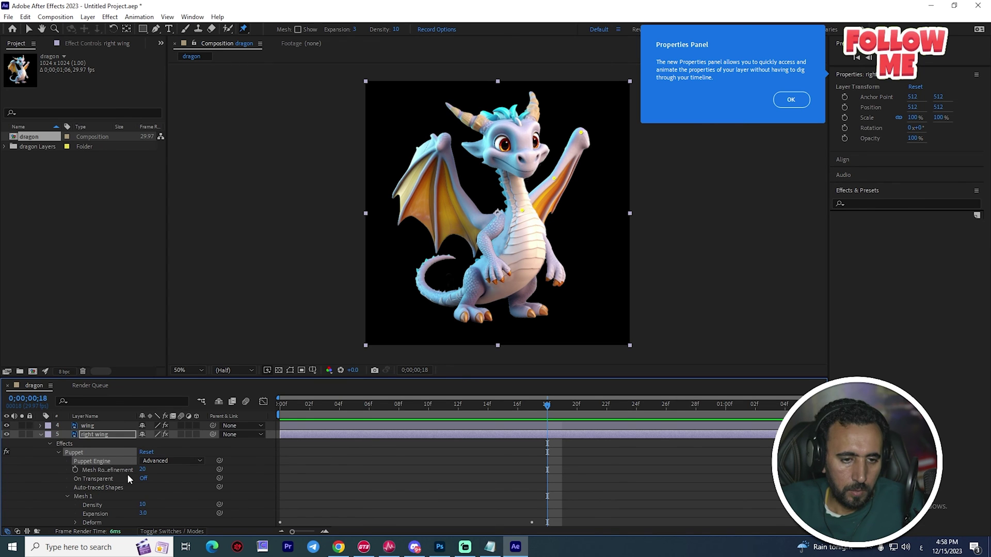
{"action": "left_click", "coordinate": [555, 182]}
{"action": "scroll", "coordinate": [135, 483], "scroll_direction": "down", "scroll_amount": 2}
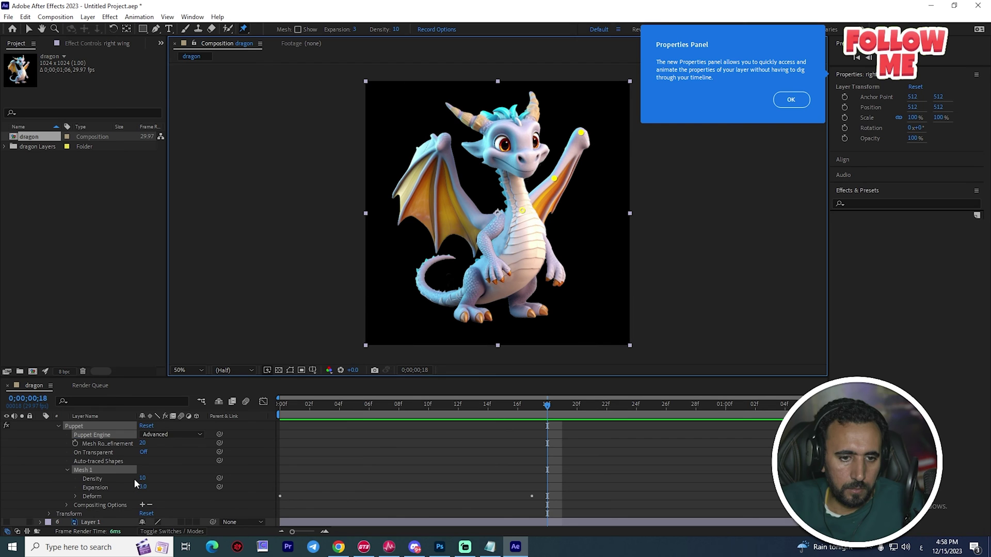
{"action": "left_click", "coordinate": [76, 496]}
{"action": "scroll", "coordinate": [464, 488], "scroll_direction": "down", "scroll_amount": 2}
{"action": "left_click_drag", "start_coordinate": [585, 466], "coordinate": [493, 509]}
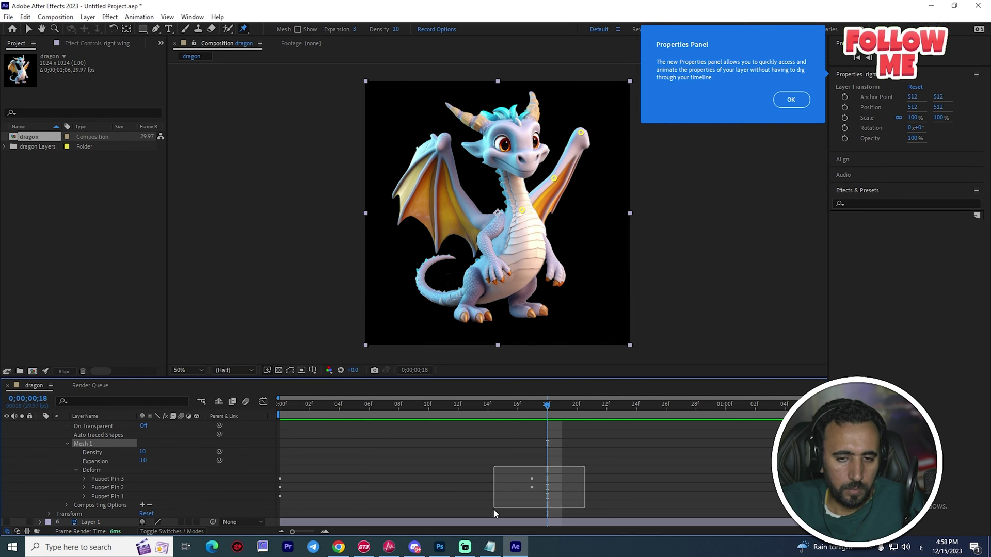
Copy the right wing's three Puppet pin position keyframes from 0;00;00;00 to the end of the loop and preview it
{"action": "scroll", "coordinate": [155, 475], "scroll_direction": "up", "scroll_amount": 6}
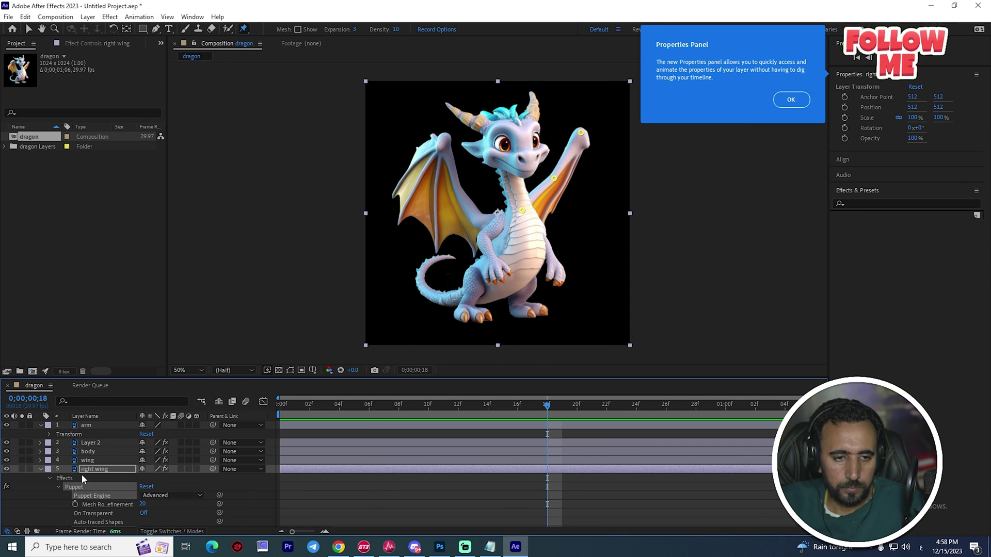
{"action": "key", "text": "u"}
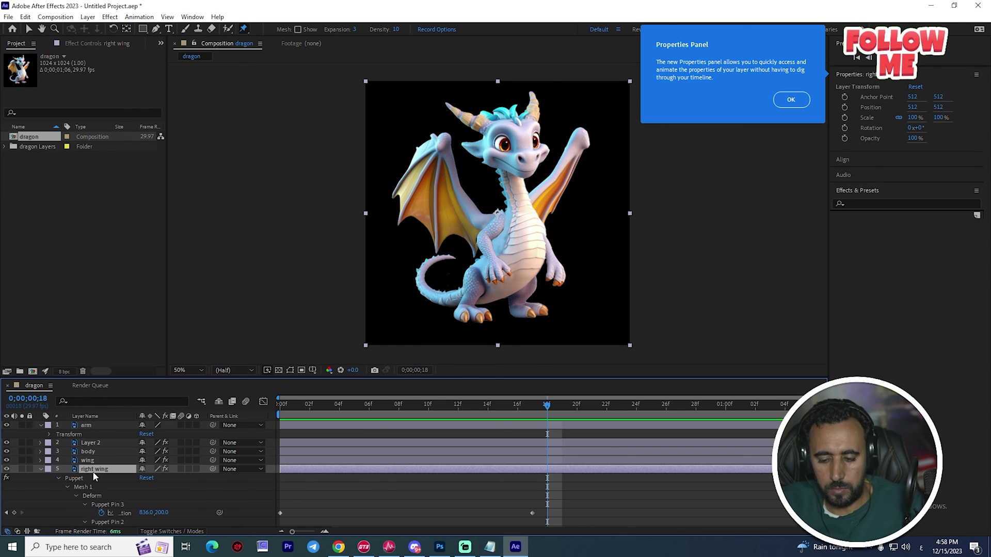
{"action": "scroll", "coordinate": [590, 491], "scroll_direction": "down", "scroll_amount": 3}
{"action": "left_click_drag", "start_coordinate": [341, 453], "coordinate": [276, 517]}
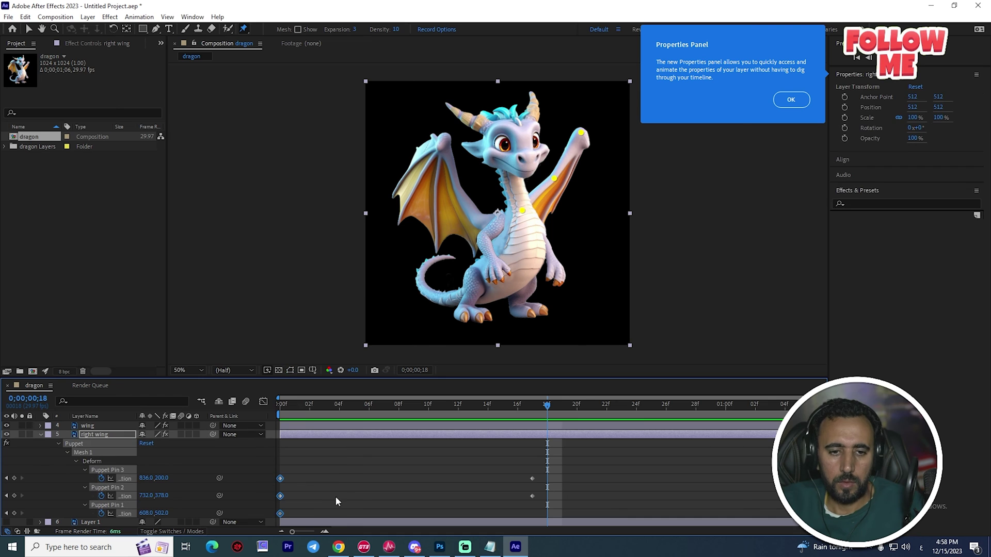
{"action": "left_click_drag", "start_coordinate": [728, 406], "coordinate": [785, 407]}
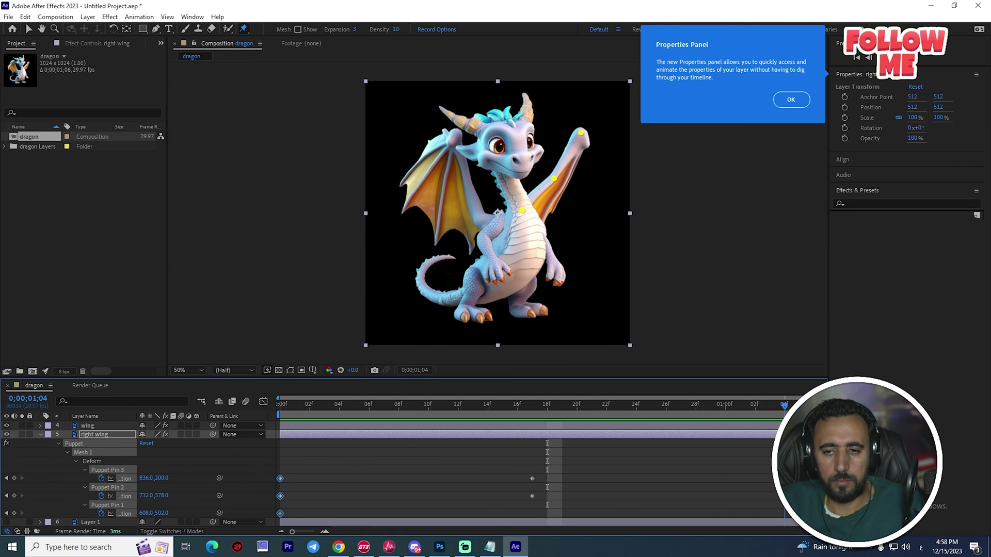
{"action": "key", "text": "ctrl+v"}
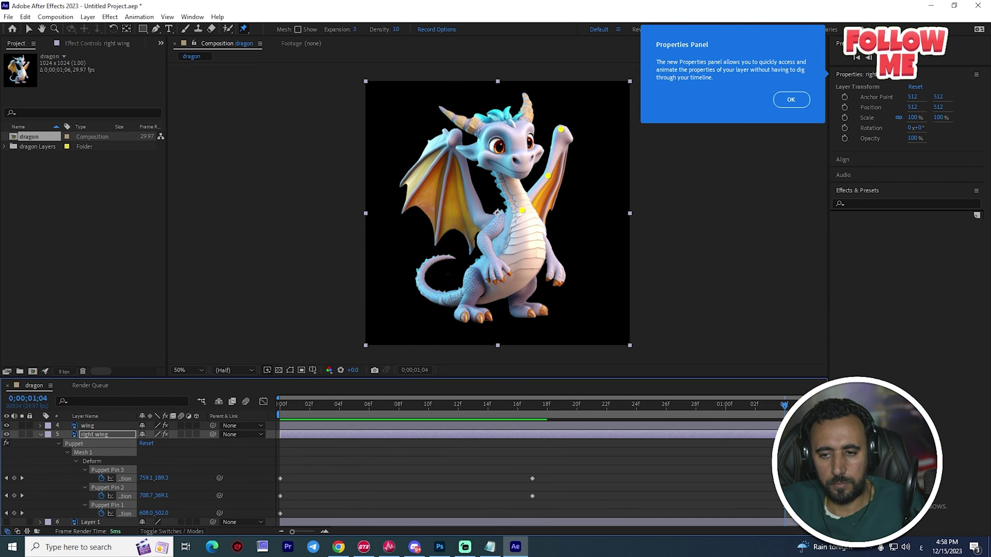
{"action": "left_click_drag", "start_coordinate": [548, 408], "coordinate": [107, 415]}
{"action": "key", "text": "space"}
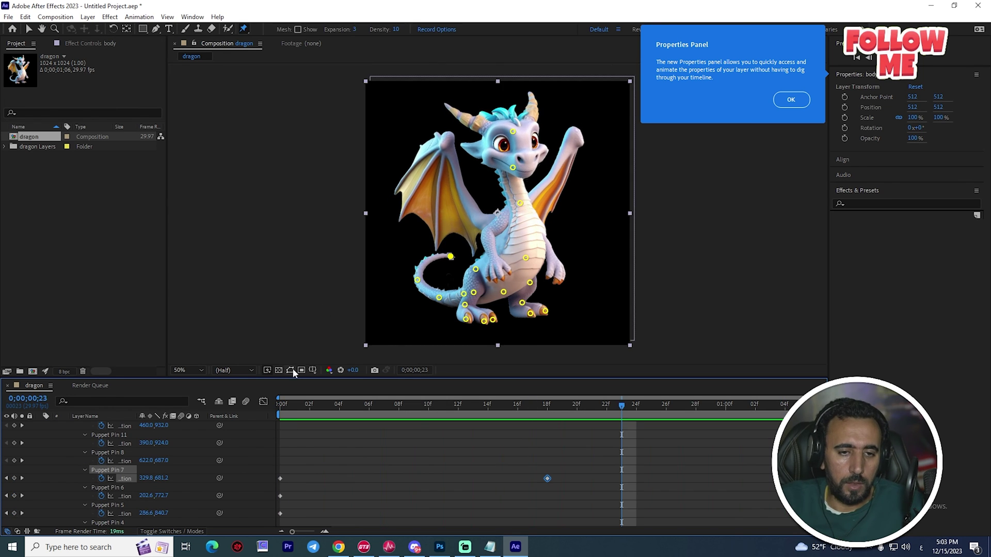
Turn on the transparency grid and preview the dragon animation against it
{"action": "left_click", "coordinate": [279, 370]}
{"action": "key", "text": "space"}
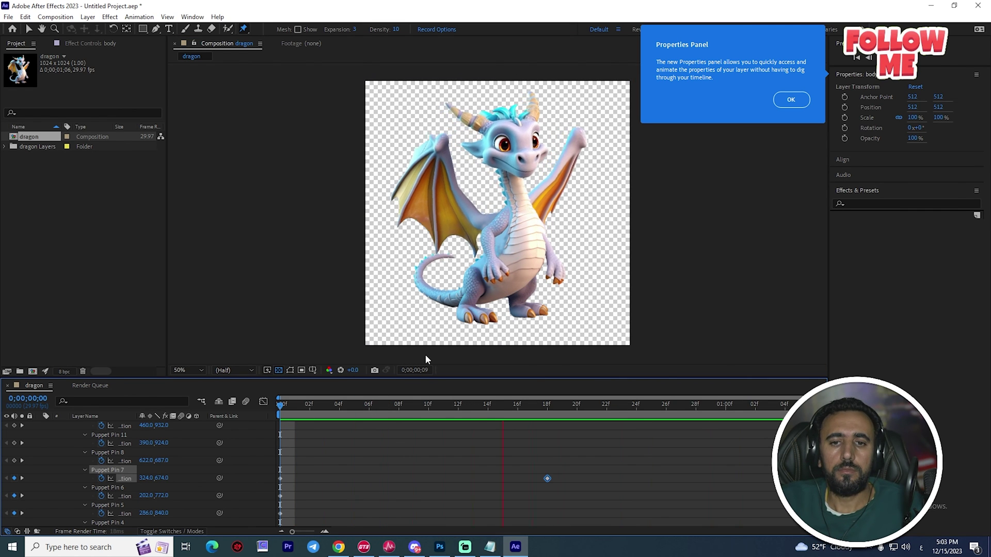
{"action": "key", "text": "space"}
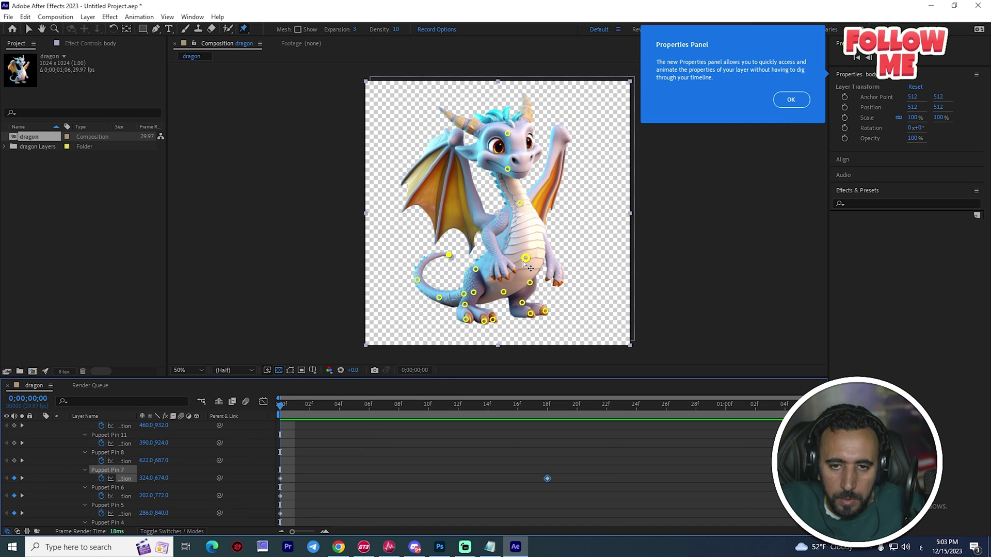
Try a slight nudge of the body layer's belly pin at 0;00;00;00 and collapse the layer's properties
{"action": "left_click_drag", "start_coordinate": [524, 263], "coordinate": [525, 263]}
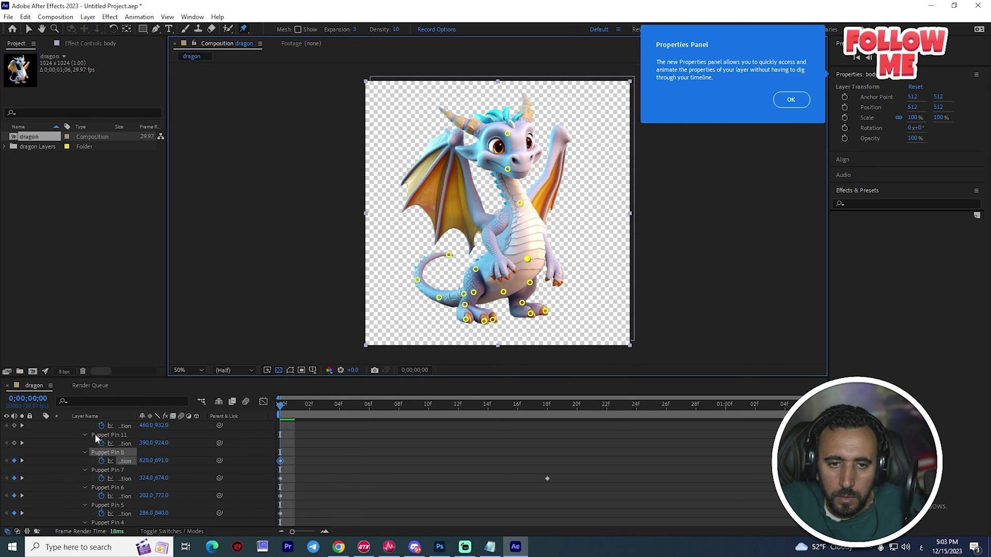
{"action": "scroll", "coordinate": [82, 469], "scroll_direction": "up", "scroll_amount": 5}
{"action": "left_click", "coordinate": [41, 443]}
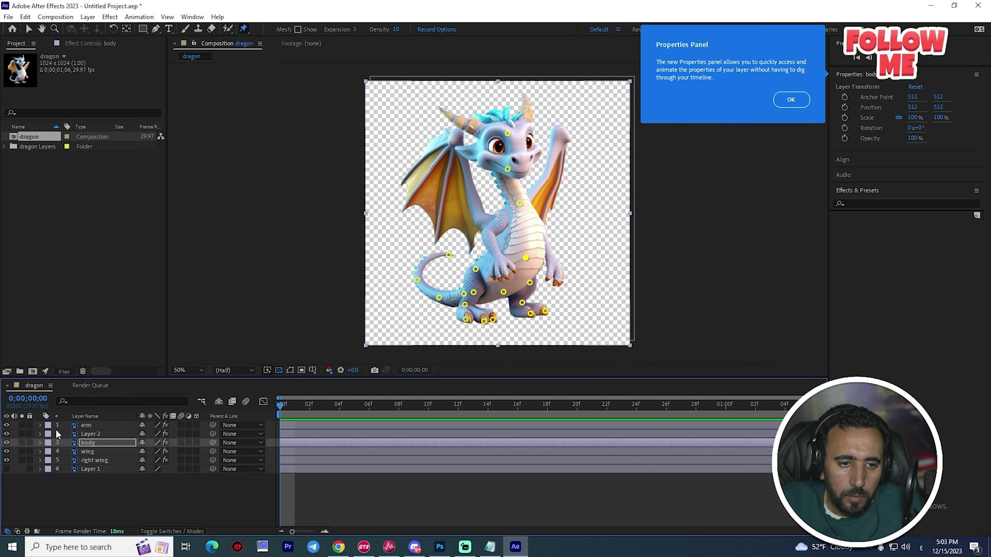
Check the visibility of Layer 2, move it below the body layer in the stacking order and show its Puppet pins
{"action": "left_click_drag", "start_coordinate": [7, 434], "coordinate": [5, 426]}
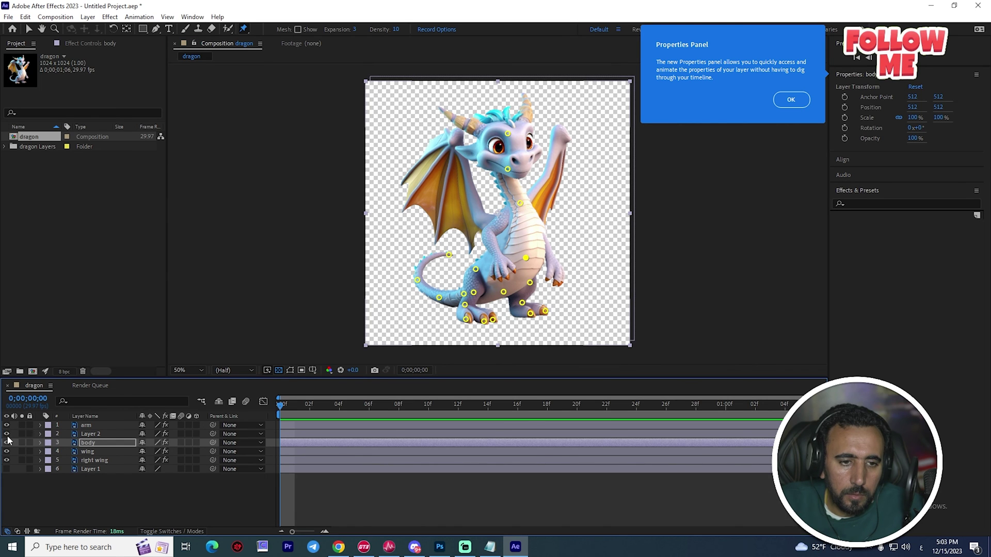
{"action": "left_click", "coordinate": [7, 434]}
{"action": "left_click", "coordinate": [7, 434]}
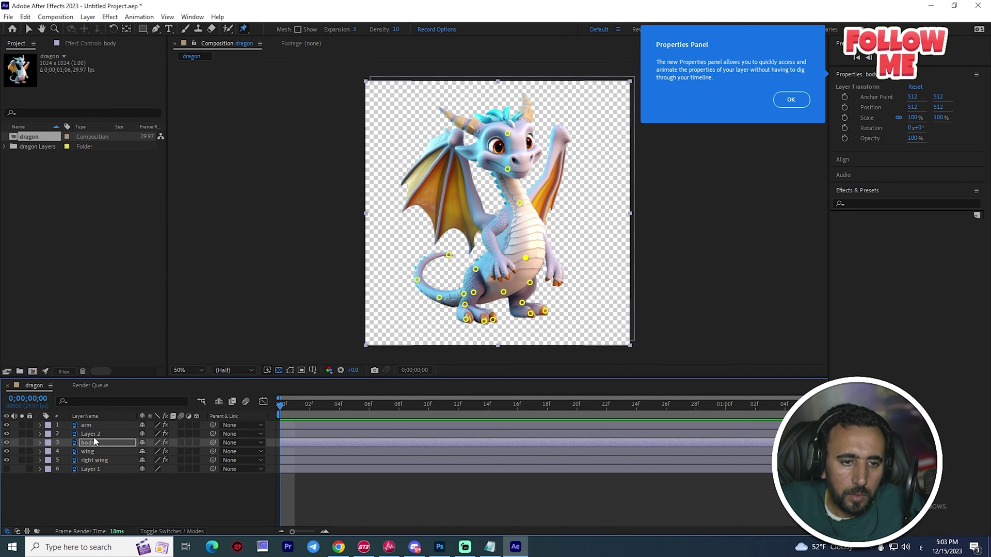
{"action": "left_click_drag", "start_coordinate": [98, 434], "coordinate": [102, 445]}
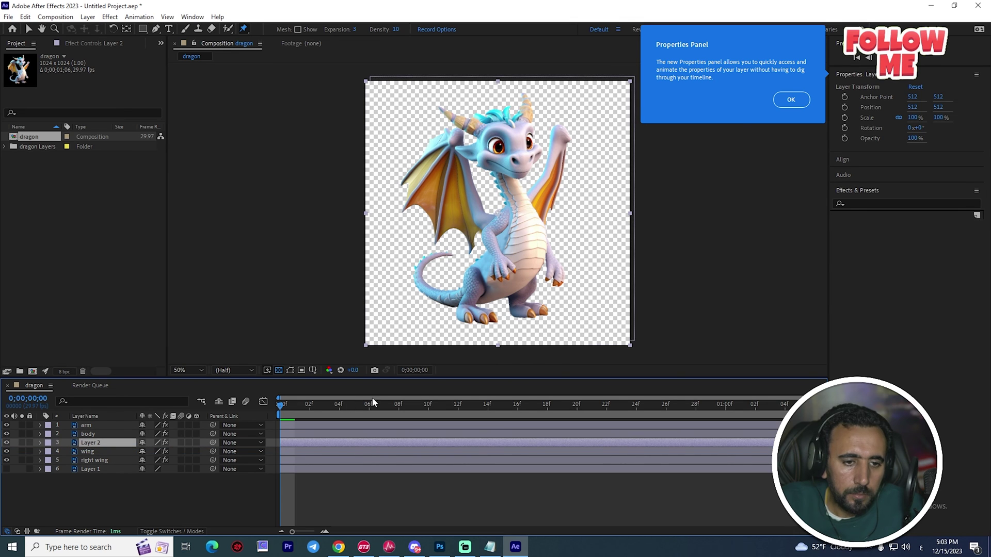
{"action": "left_click", "coordinate": [527, 251]}
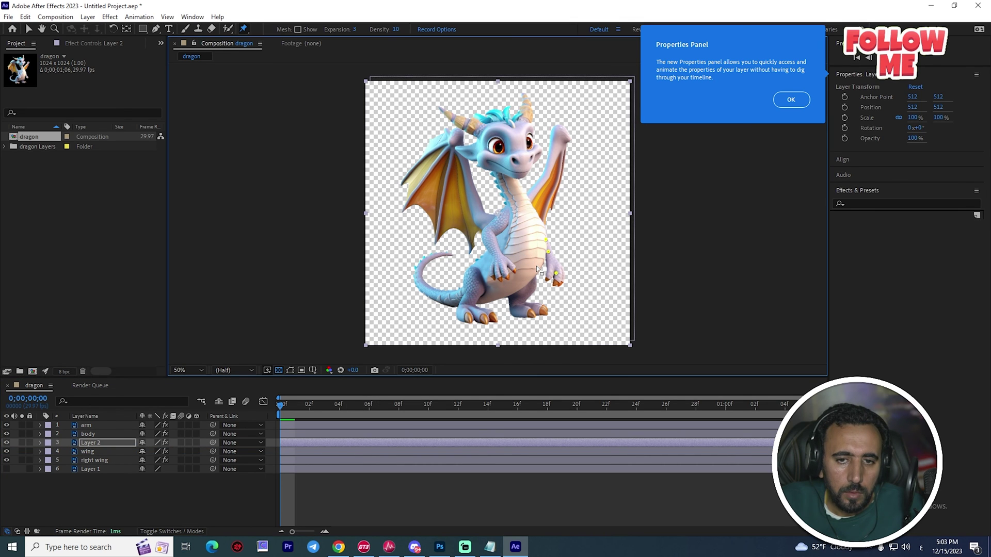
Keyframe the body layer's belly pin at 0;00;00;00 and 0;00;00;18 and preview the animation
{"action": "left_click", "coordinate": [102, 435]}
{"action": "left_click", "coordinate": [537, 256]}
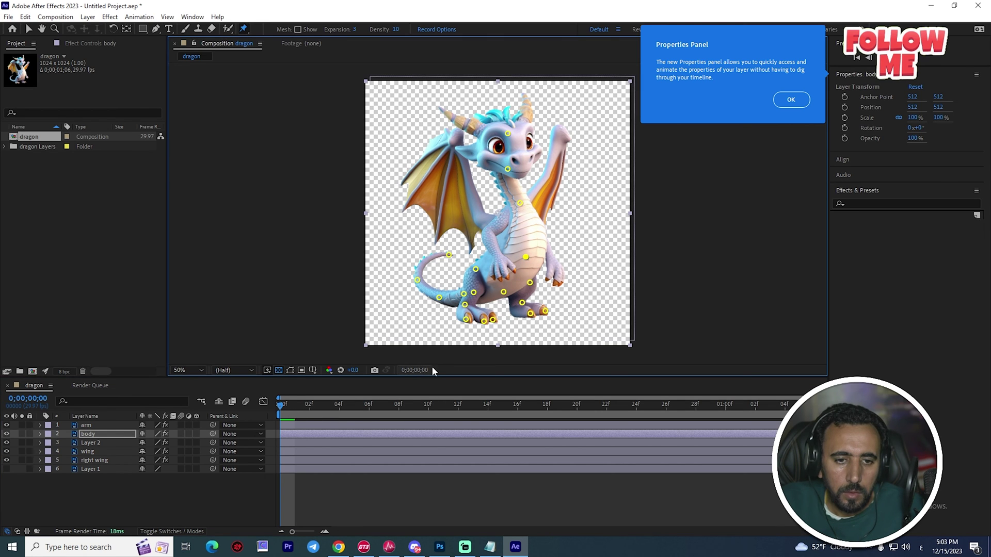
{"action": "left_click_drag", "start_coordinate": [281, 407], "coordinate": [324, 413]}
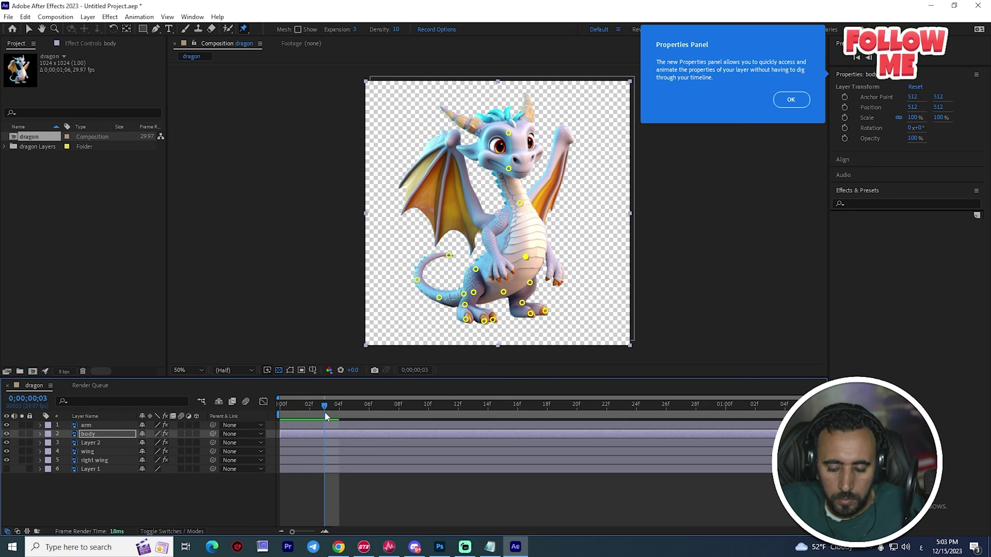
{"action": "key", "text": "u"}
{"action": "scroll", "coordinate": [398, 431], "scroll_direction": "down", "scroll_amount": 9}
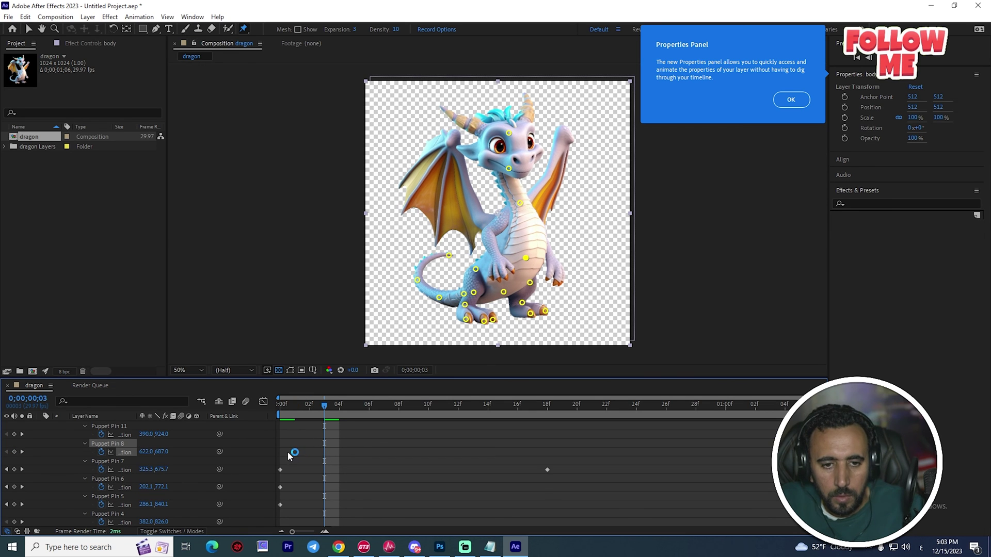
{"action": "key", "text": "Home"}
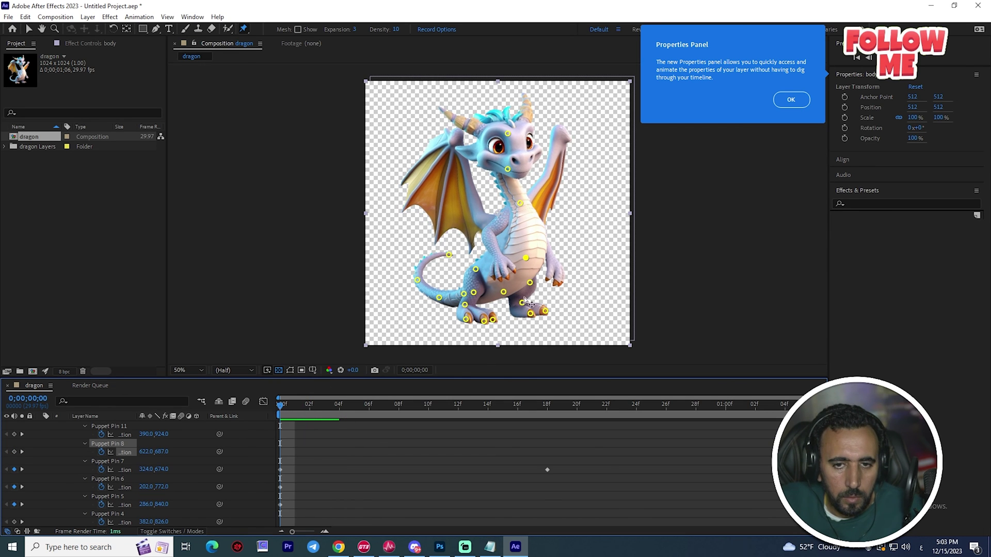
{"action": "key", "text": "space"}
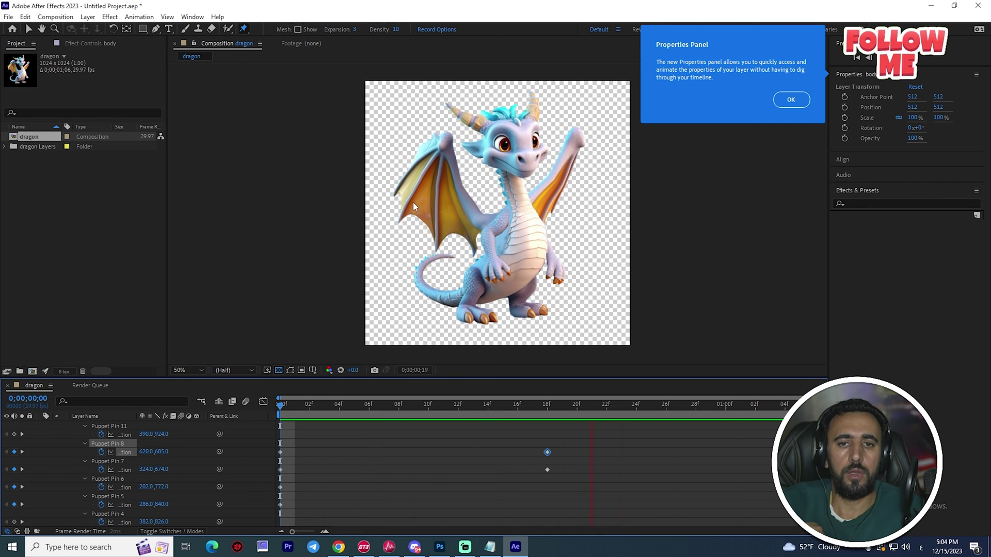
{"action": "key", "text": "space"}
Dismiss saving the project and add the dragon composition to the Render Queue
{"action": "key", "text": "ctrl+s"}
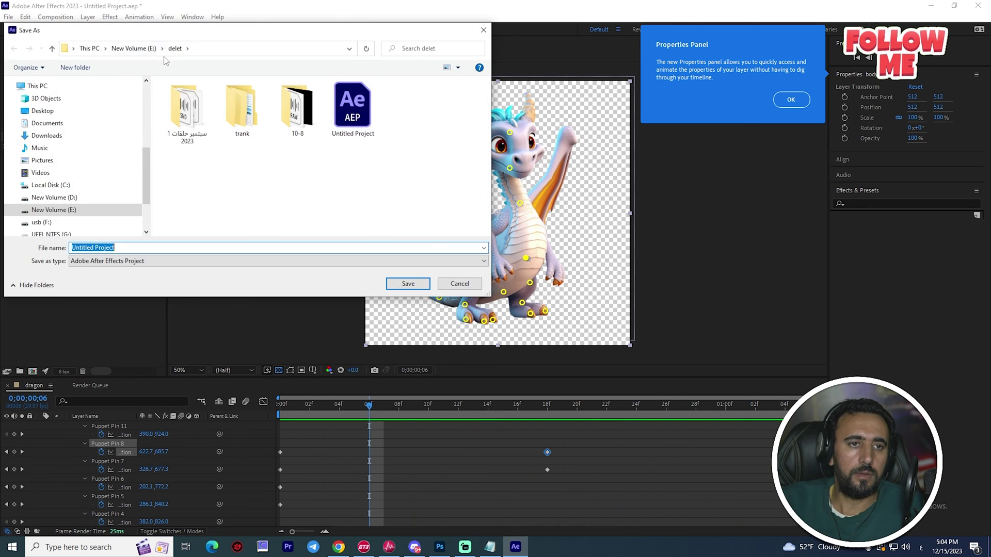
{"action": "key", "text": "Escape"}
{"action": "left_click", "coordinate": [56, 16]}
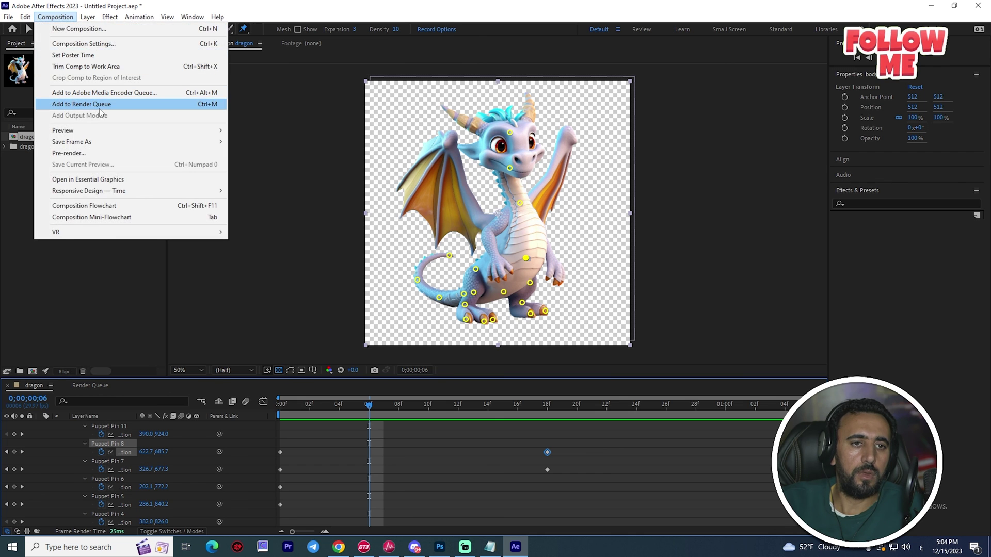
{"action": "left_click", "coordinate": [81, 104]}
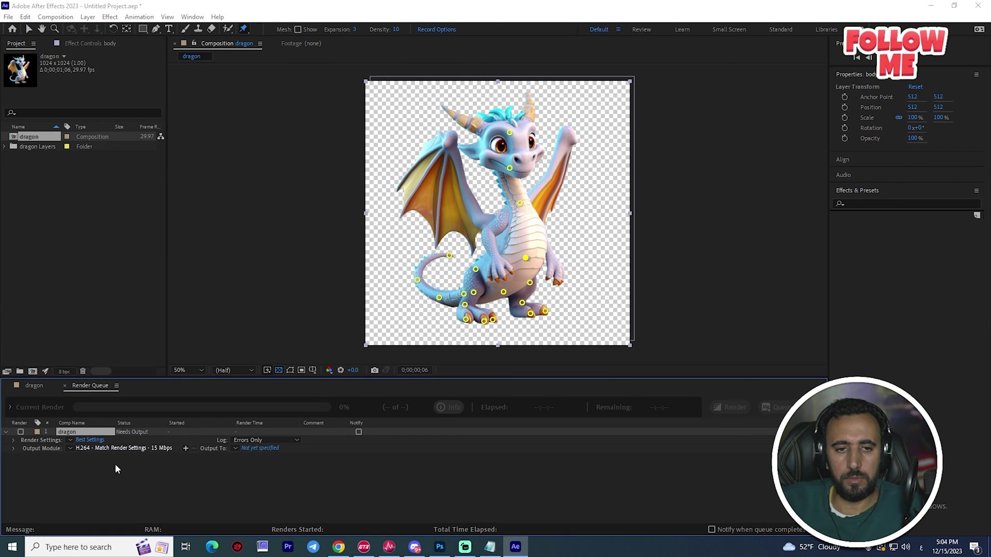
Set the render's output module to PNG Sequence format with RGB + Alpha channels
{"action": "left_click", "coordinate": [108, 447]}
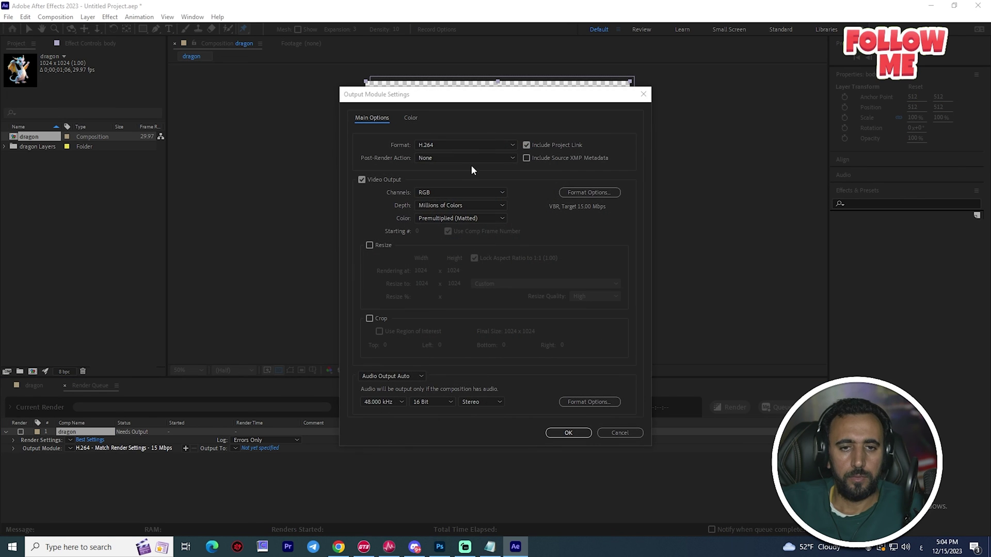
{"action": "left_click", "coordinate": [433, 145]}
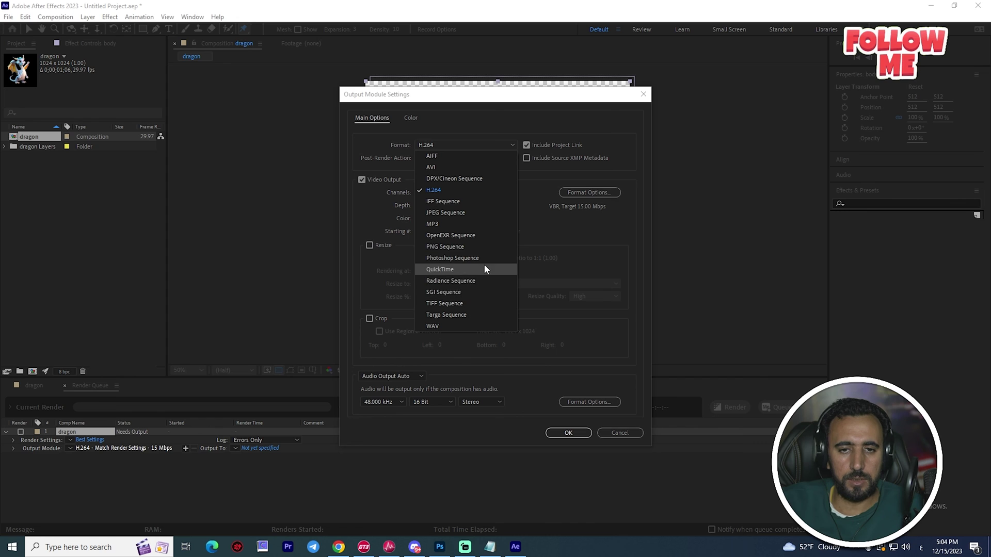
{"action": "left_click", "coordinate": [447, 247]}
{"action": "left_click", "coordinate": [449, 193]}
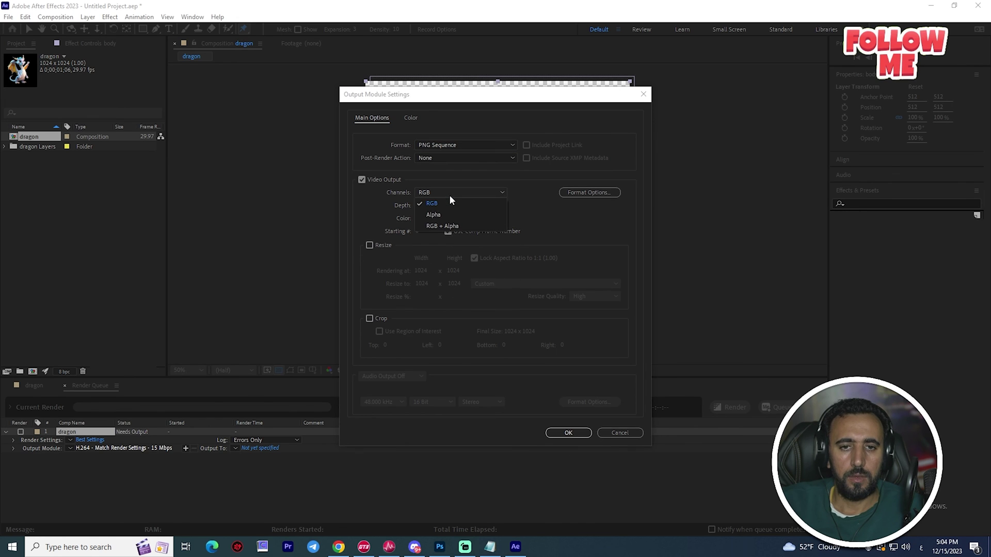
{"action": "left_click", "coordinate": [447, 227]}
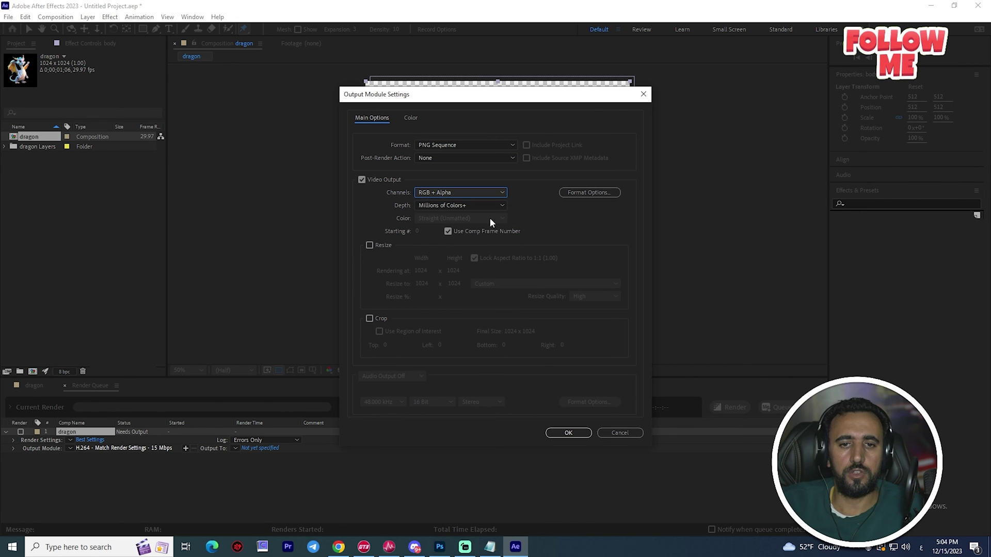
{"action": "left_click", "coordinate": [568, 432]}
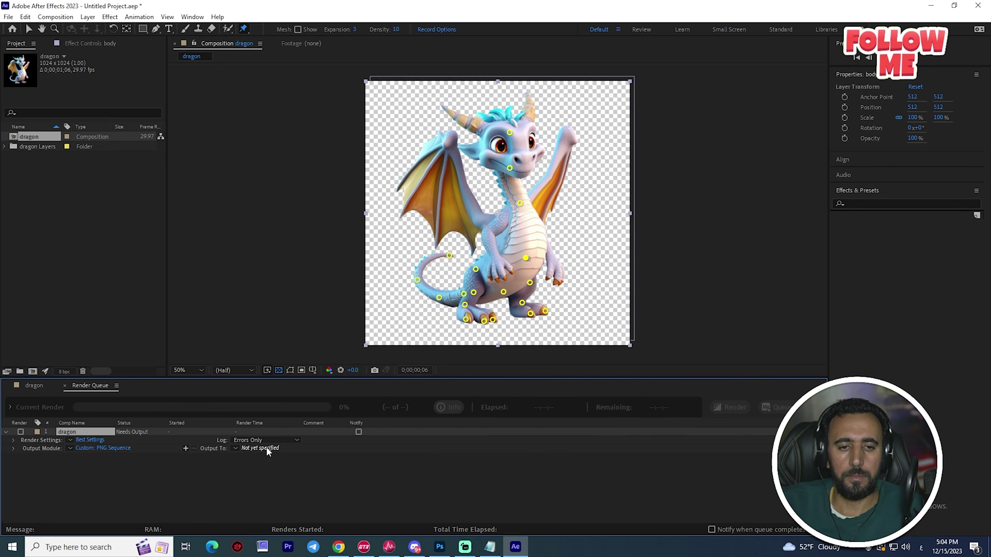
Set the render destination to the new\dragon folder on New Volume (D:), create a subfolder named idle there and open it
{"action": "left_click", "coordinate": [266, 449]}
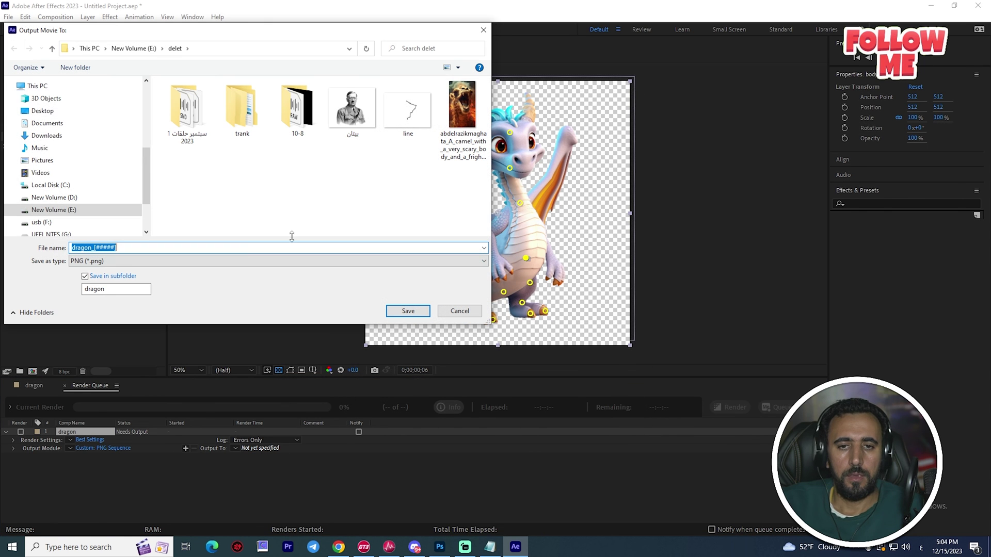
{"action": "left_click", "coordinate": [65, 198]}
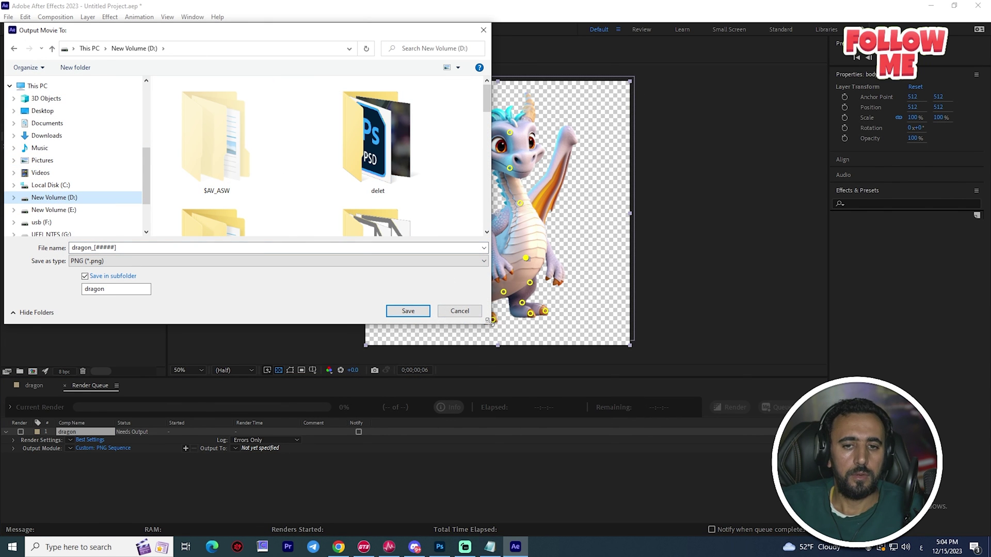
{"action": "left_click_drag", "start_coordinate": [492, 322], "coordinate": [628, 476]}
{"action": "double_click", "coordinate": [458, 149]}
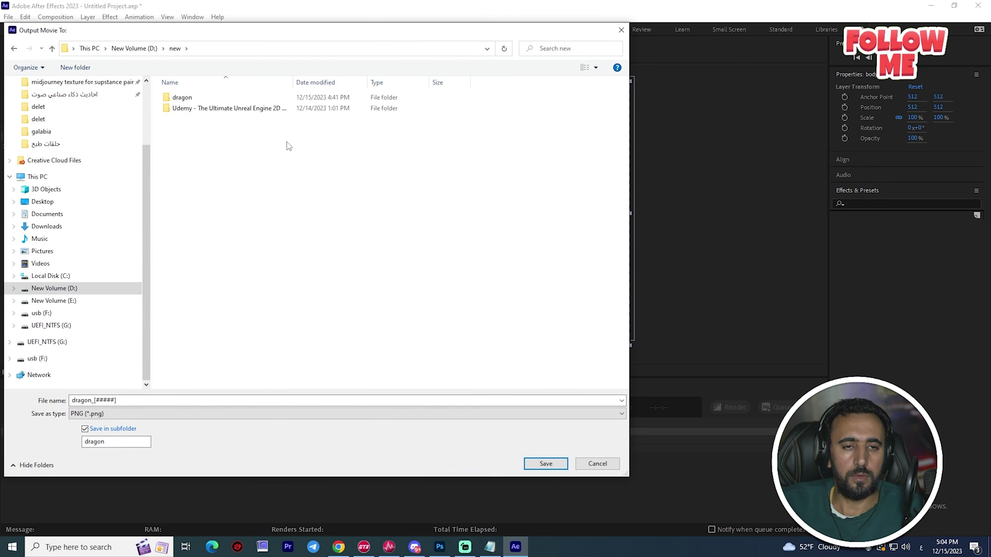
{"action": "double_click", "coordinate": [182, 97]}
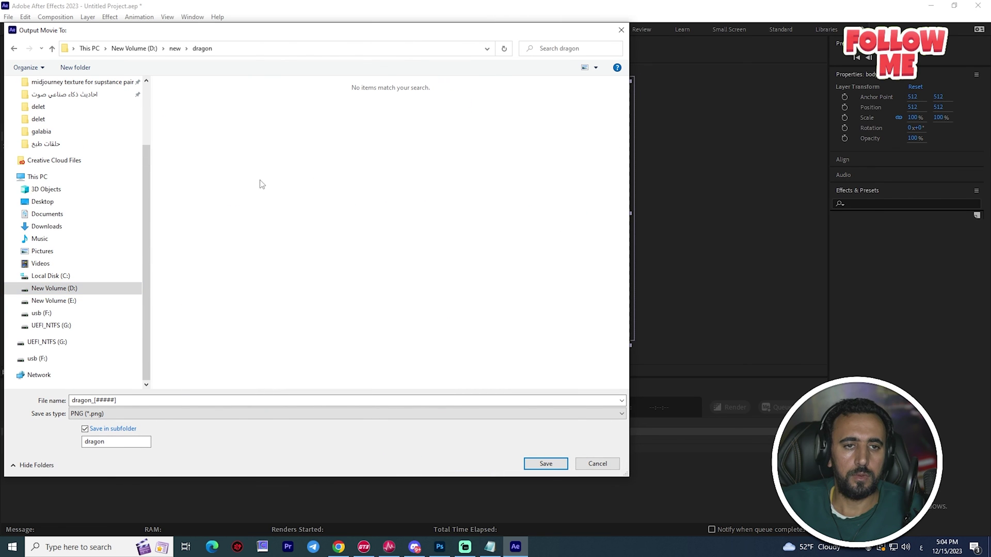
{"action": "left_click", "coordinate": [65, 71]}
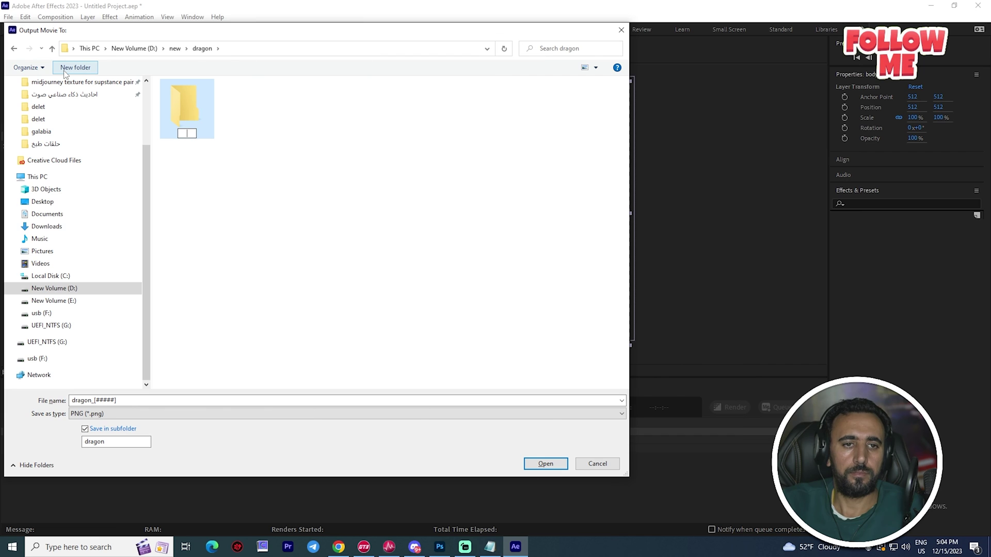
{"action": "key", "text": "Return"}
{"action": "key", "text": "Return"}
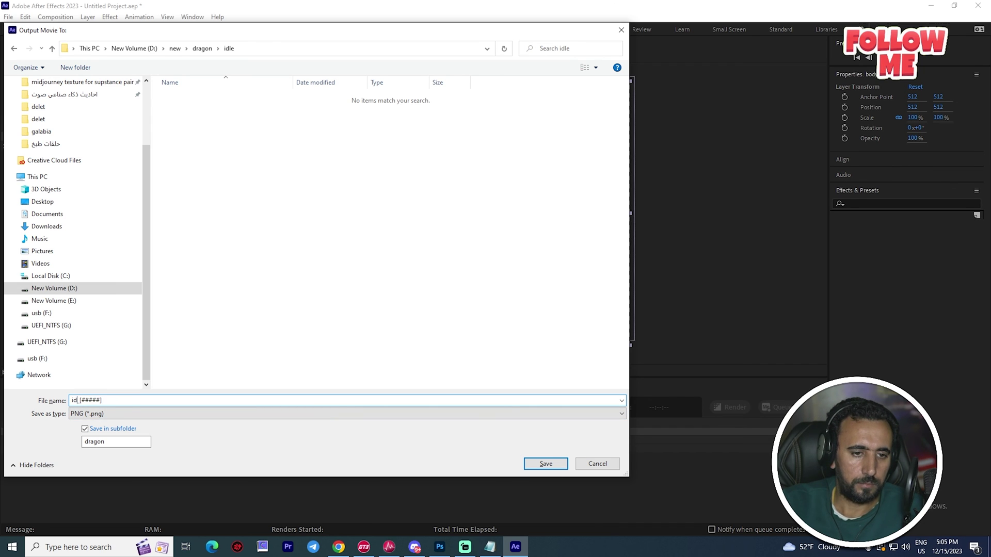
Save the output sequence under the file name idle_[#####] and start the render
{"action": "left_click", "coordinate": [557, 468]}
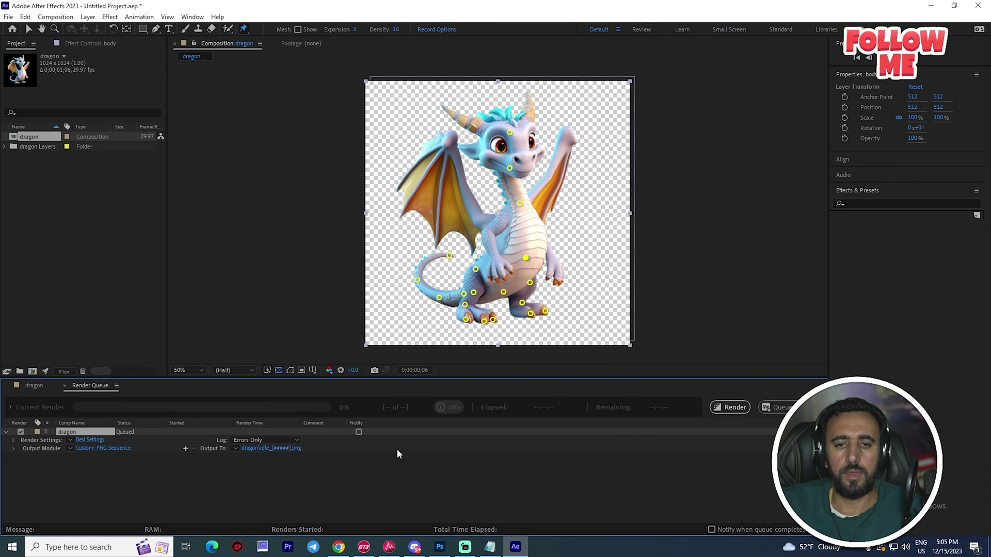
{"action": "left_click", "coordinate": [730, 407]}
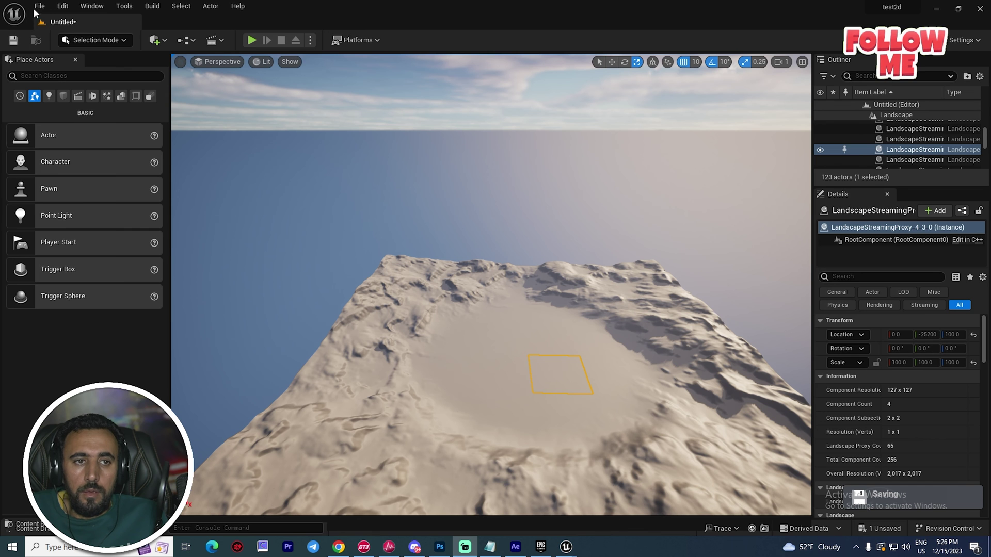
Switch to the test2d project in Unreal Engine, create a new folder in Content with its default name and open it
{"action": "left_click", "coordinate": [40, 6]}
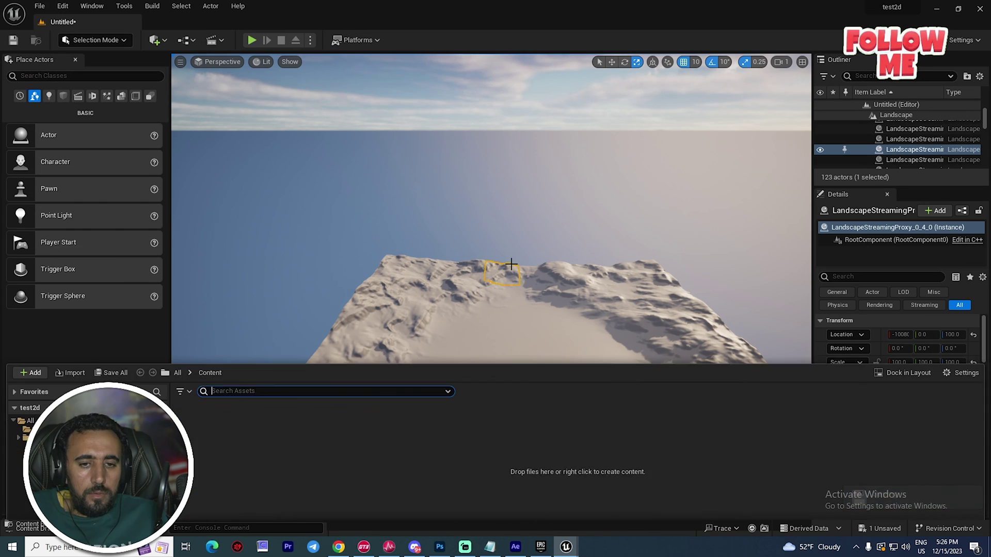
{"action": "left_click", "coordinate": [43, 405]}
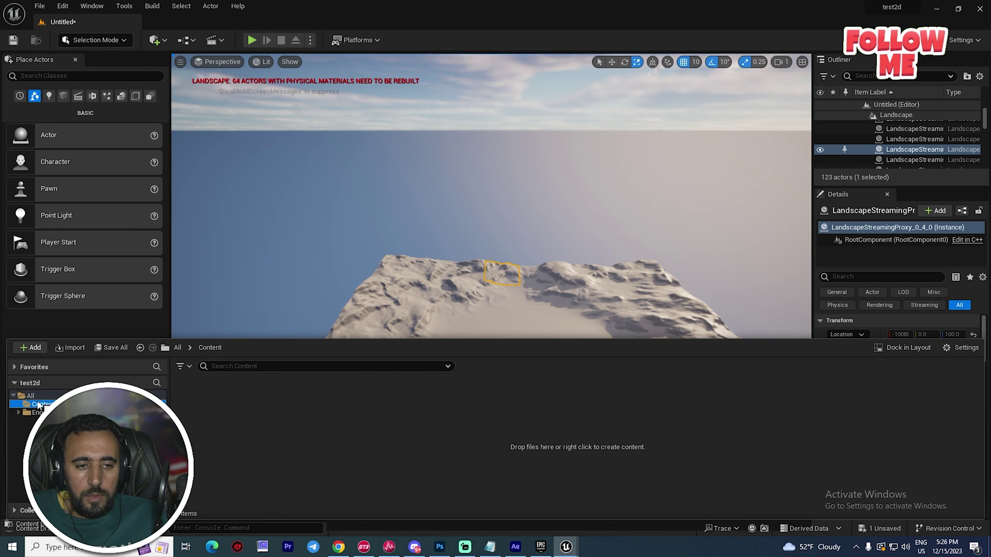
{"action": "right_click", "coordinate": [243, 410]}
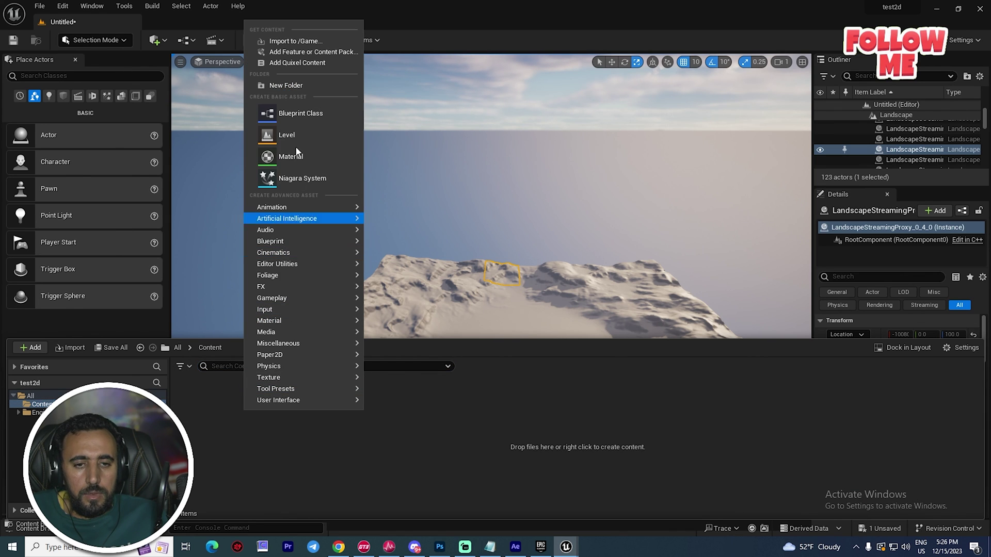
{"action": "left_click", "coordinate": [285, 85]}
{"action": "double_click", "coordinate": [194, 397]}
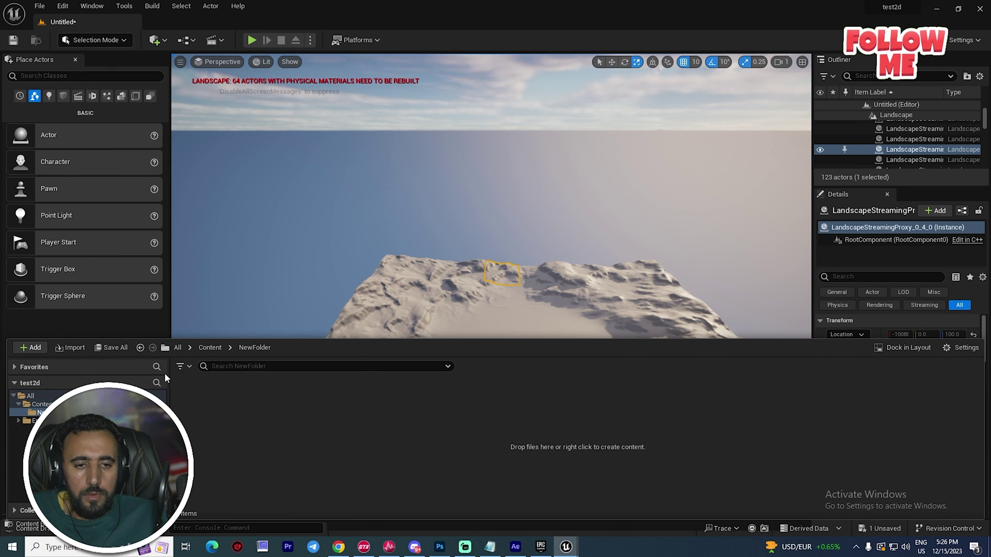
Import the PNG frames idle_00000 to idle_00035 from new\dragon\idle\dragon on New Volume (D:) into the new folder
{"action": "left_click", "coordinate": [72, 349]}
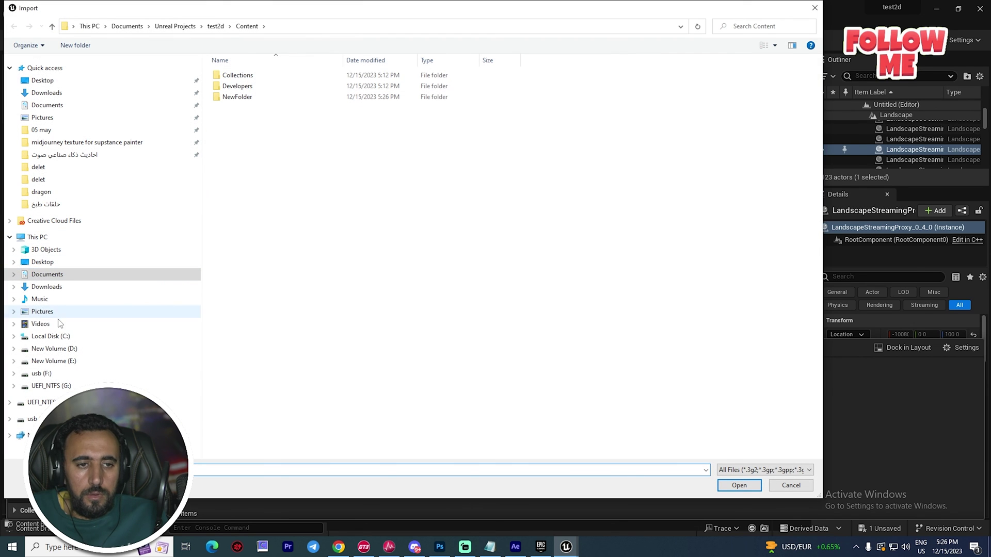
{"action": "left_click", "coordinate": [51, 336]}
{"action": "left_click", "coordinate": [53, 349]}
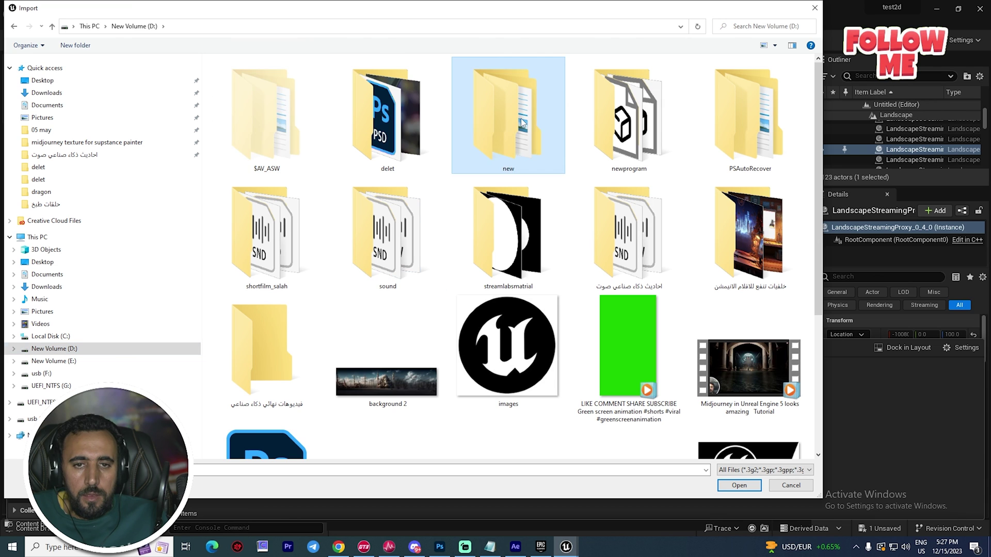
{"action": "double_click", "coordinate": [495, 117]}
{"action": "double_click", "coordinate": [227, 78]}
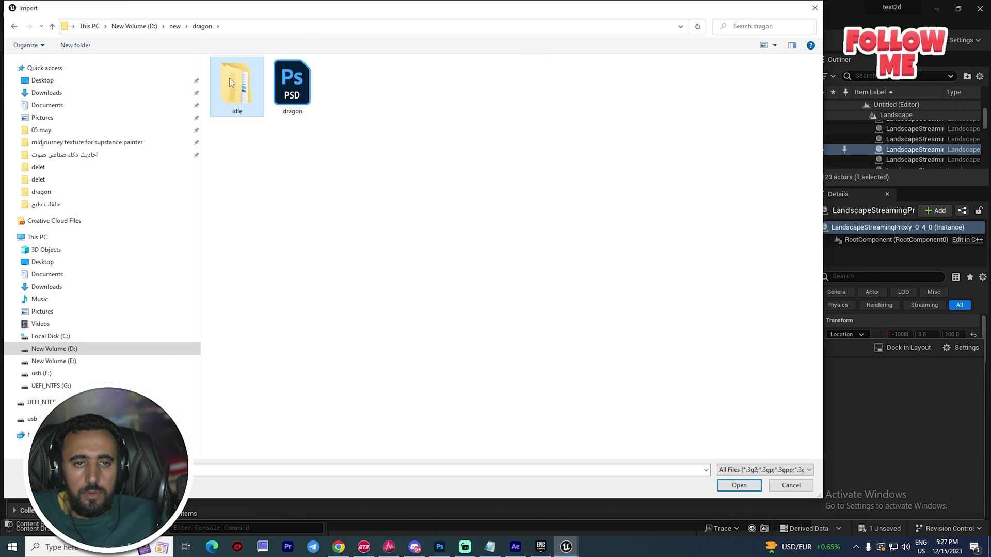
{"action": "double_click", "coordinate": [243, 87]}
{"action": "double_click", "coordinate": [244, 77]}
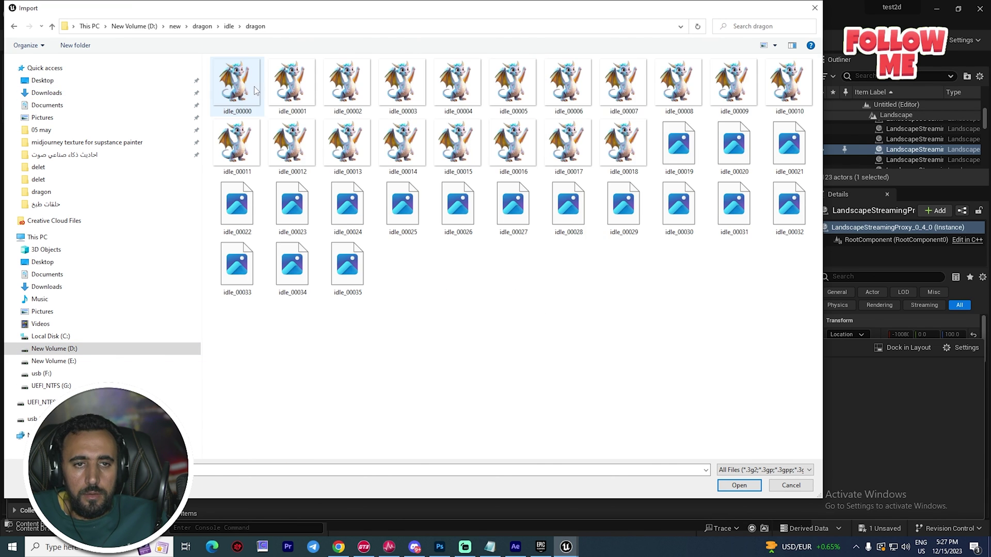
{"action": "left_click", "coordinate": [345, 264], "text": "shift"}
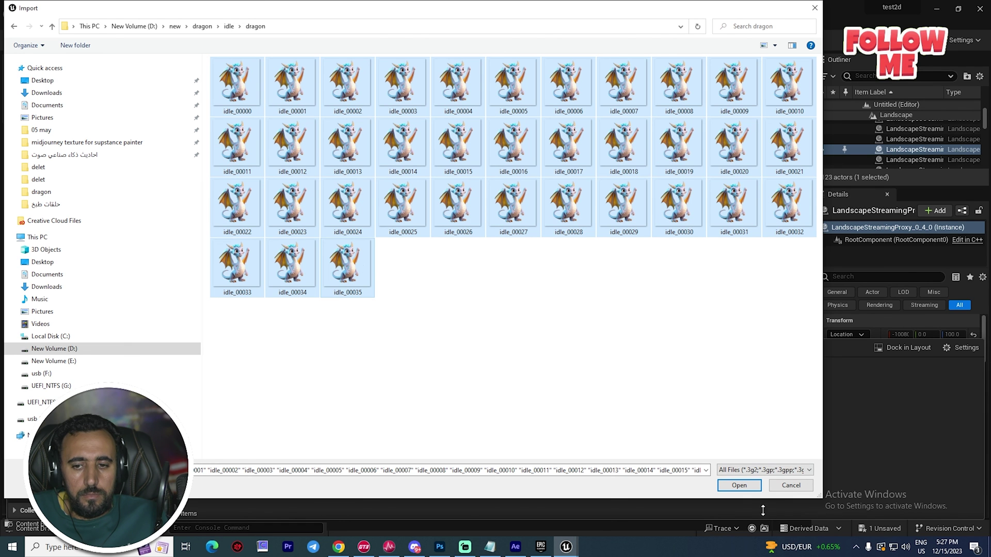
{"action": "left_click", "coordinate": [749, 488]}
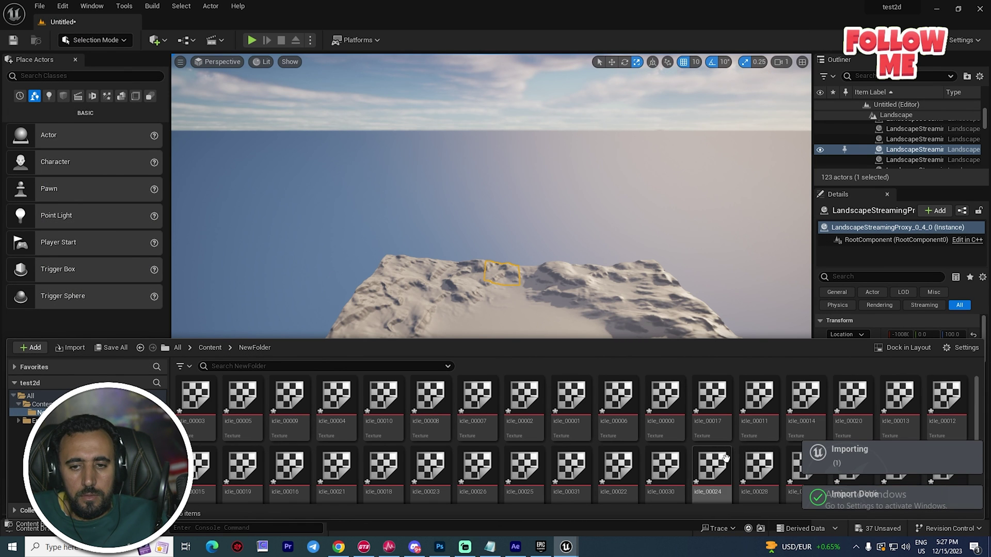
Create sprites from all the imported idle textures
{"action": "right_click", "coordinate": [325, 403]}
{"action": "mouse_move", "coordinate": [410, 141]}
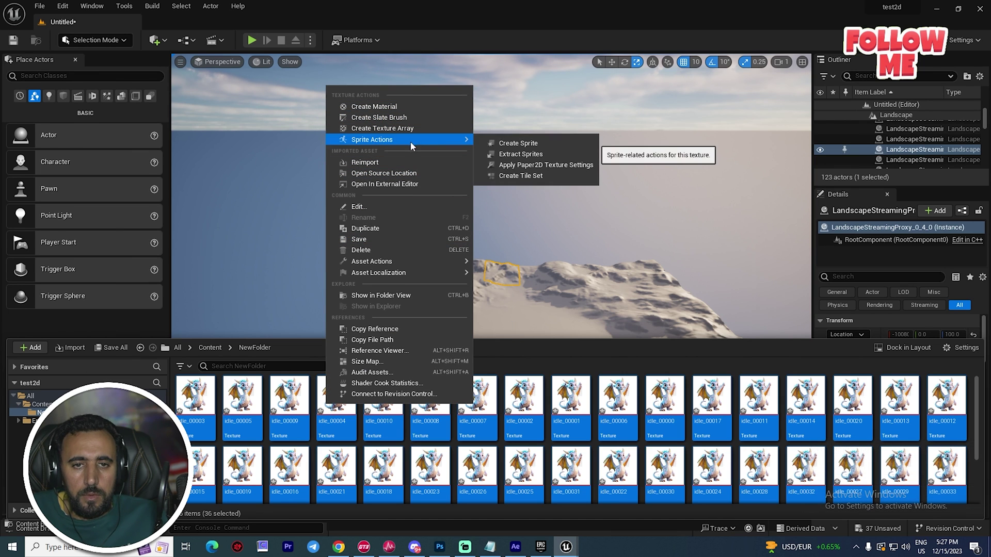
{"action": "left_click", "coordinate": [540, 145]}
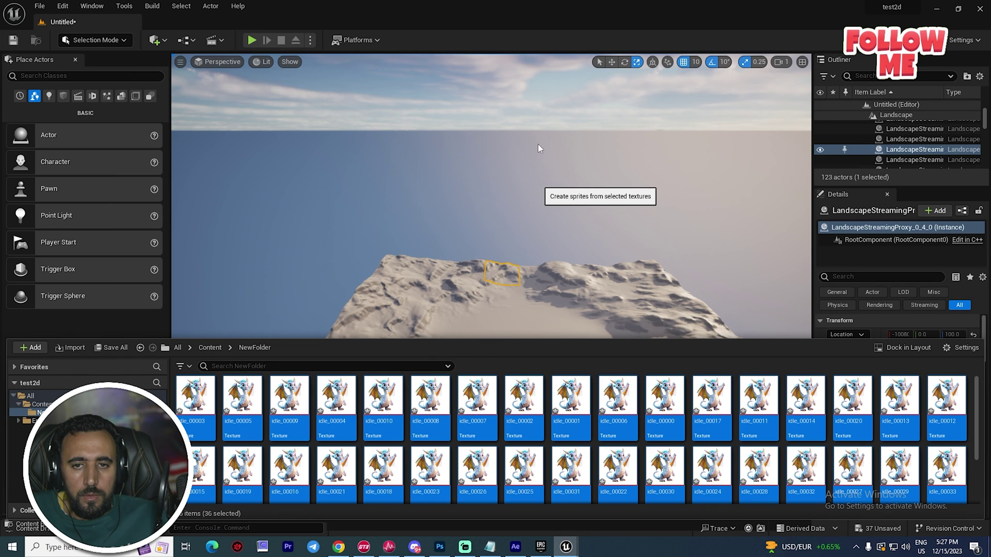
Select all the idle sprites from idle_00000_Sprite to idle_00035_Sprite and create a flipbook from them
{"action": "key", "text": "ctrl+space"}
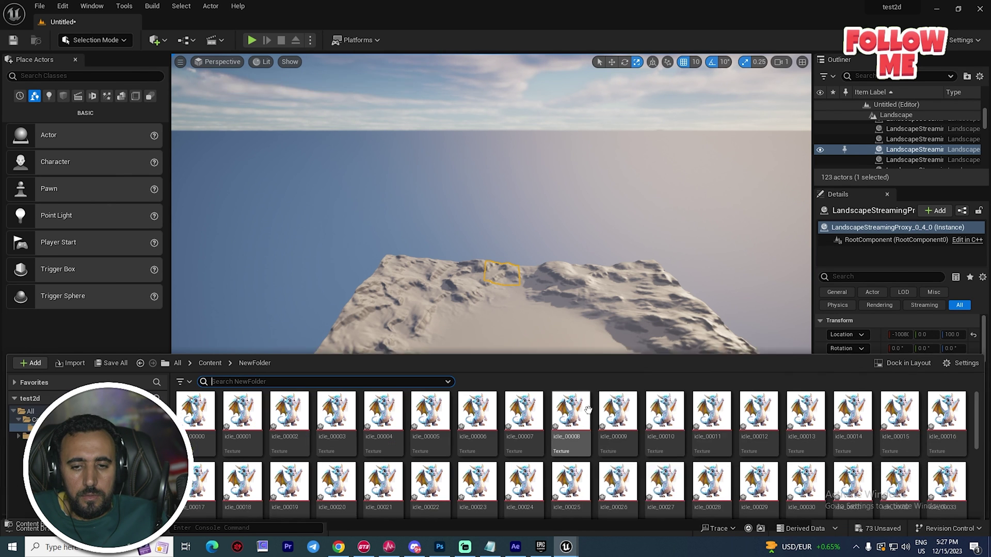
{"action": "scroll", "coordinate": [718, 445], "scroll_direction": "down", "scroll_amount": 3}
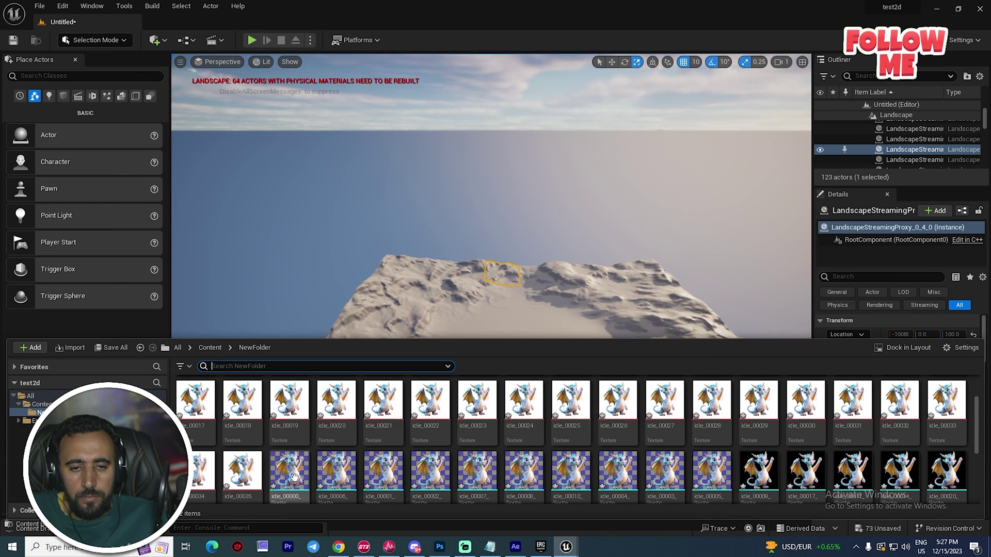
{"action": "left_click", "coordinate": [295, 476]}
{"action": "scroll", "coordinate": [405, 469], "scroll_direction": "down", "scroll_amount": 4}
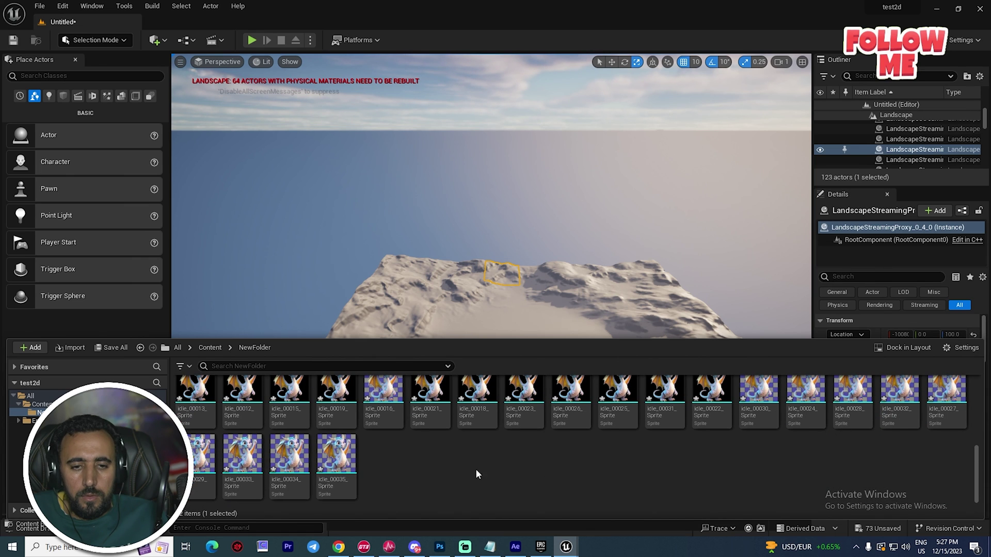
{"action": "scroll", "coordinate": [652, 467], "scroll_direction": "up", "scroll_amount": 2}
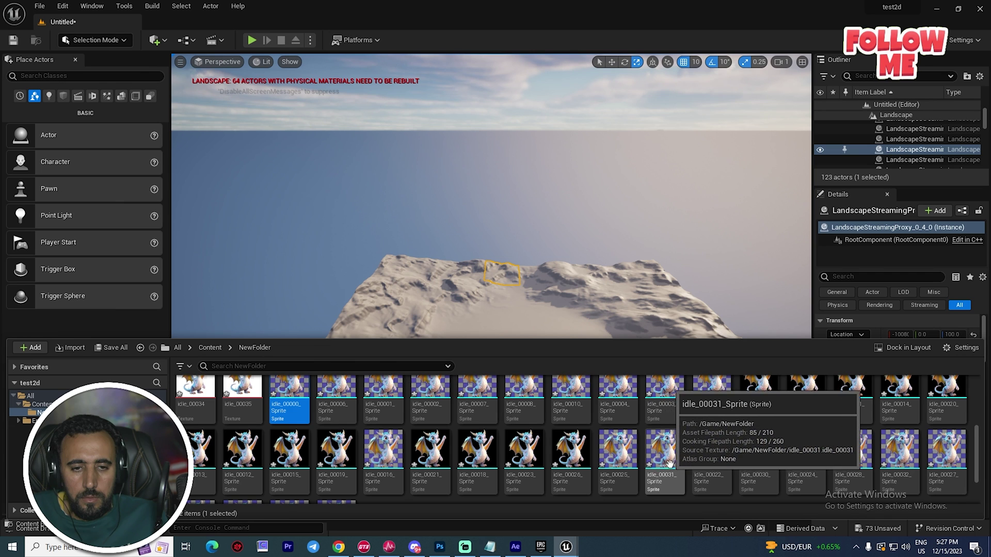
{"action": "scroll", "coordinate": [656, 462], "scroll_direction": "down", "scroll_amount": 2}
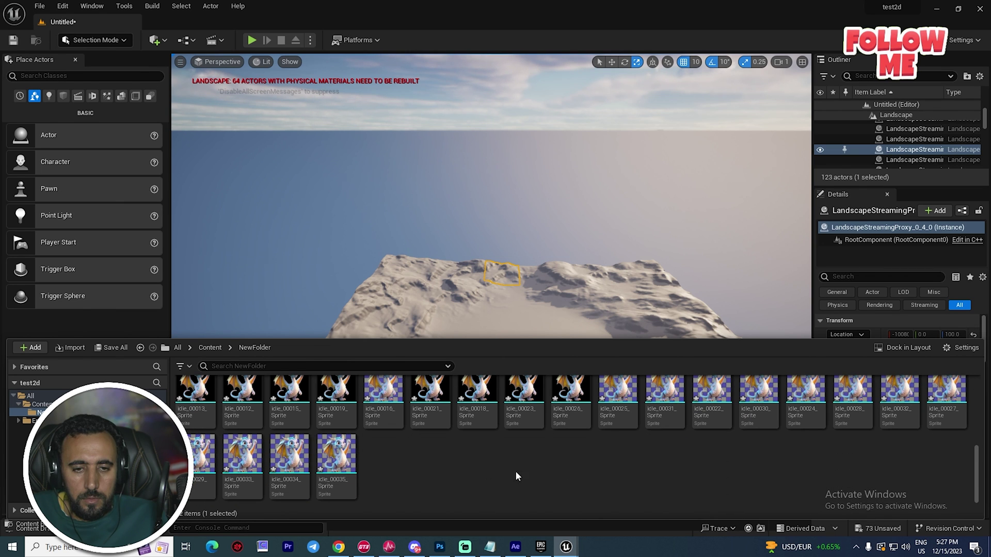
{"action": "scroll", "coordinate": [518, 474], "scroll_direction": "up", "scroll_amount": 3}
{"action": "scroll", "coordinate": [561, 470], "scroll_direction": "down", "scroll_amount": 3}
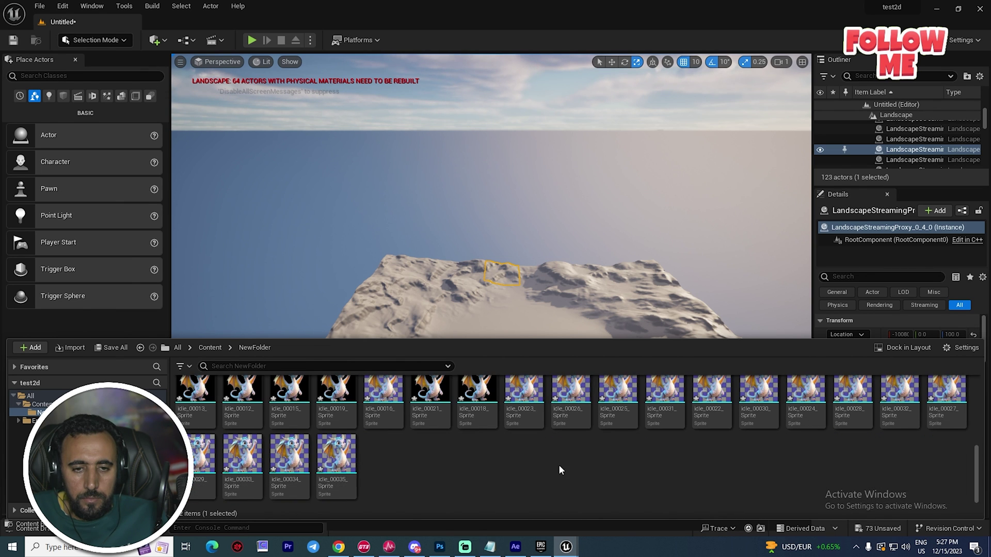
{"action": "left_click", "coordinate": [342, 454], "text": "shift"}
{"action": "right_click", "coordinate": [346, 453]}
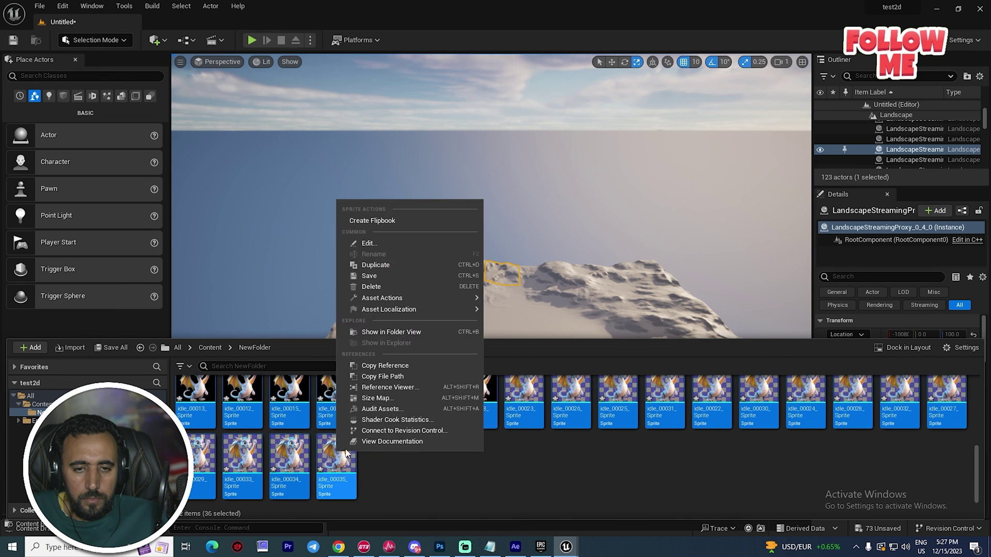
{"action": "left_click", "coordinate": [399, 222]}
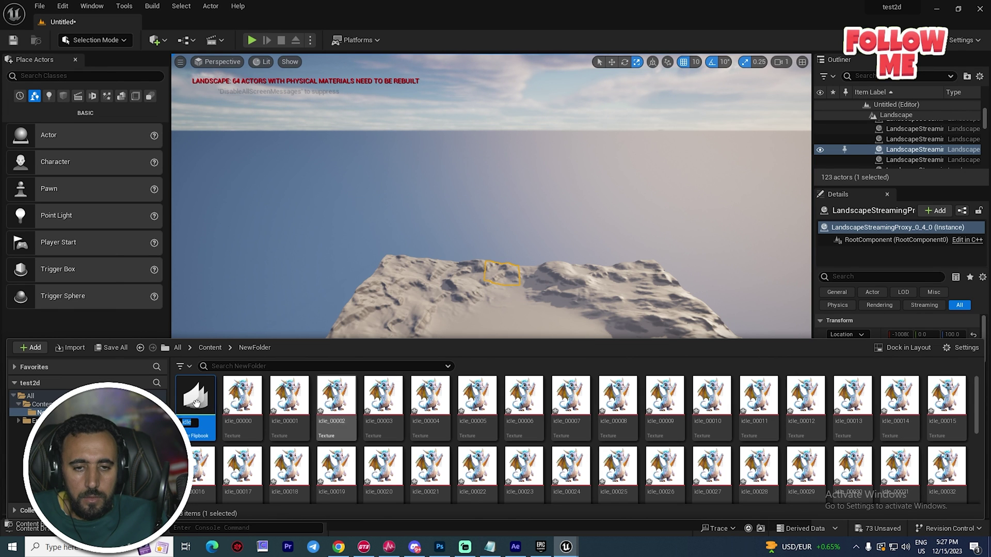
Open the idle flipbook in a maximized editor window and watch the dragon animation play up close
{"action": "key", "text": "ctrl+space"}
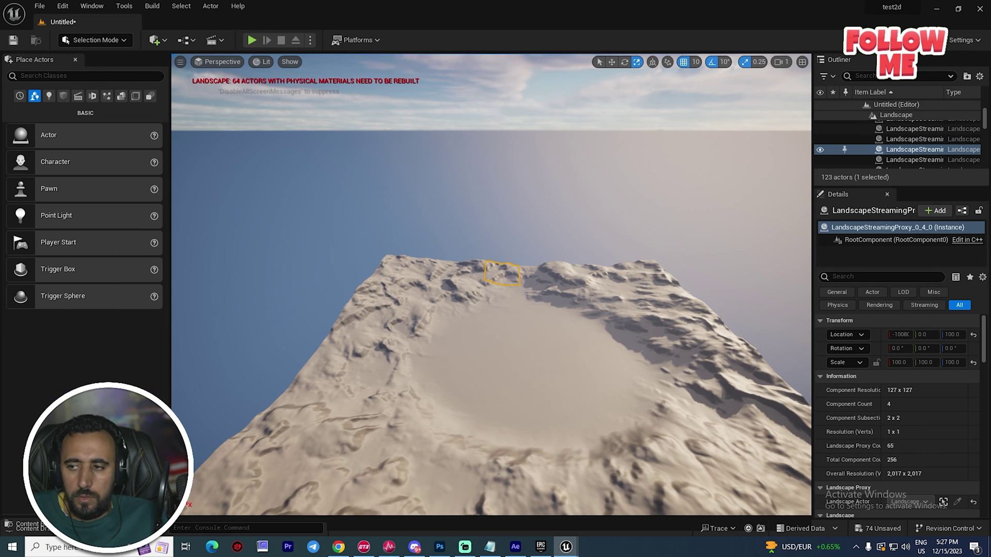
{"action": "left_click_drag", "start_coordinate": [990, 403], "coordinate": [354, 120]}
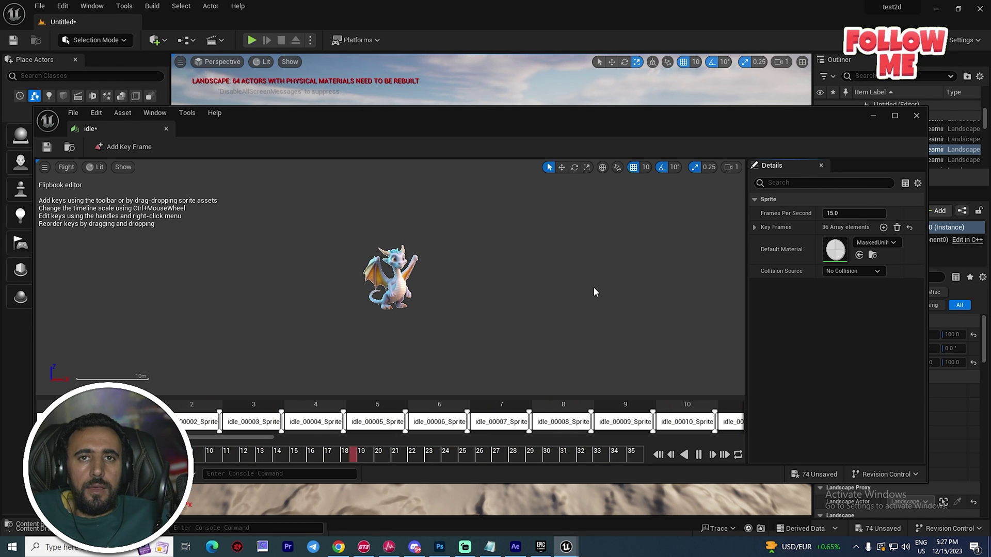
{"action": "scroll", "coordinate": [452, 275], "scroll_direction": "up", "scroll_amount": 5}
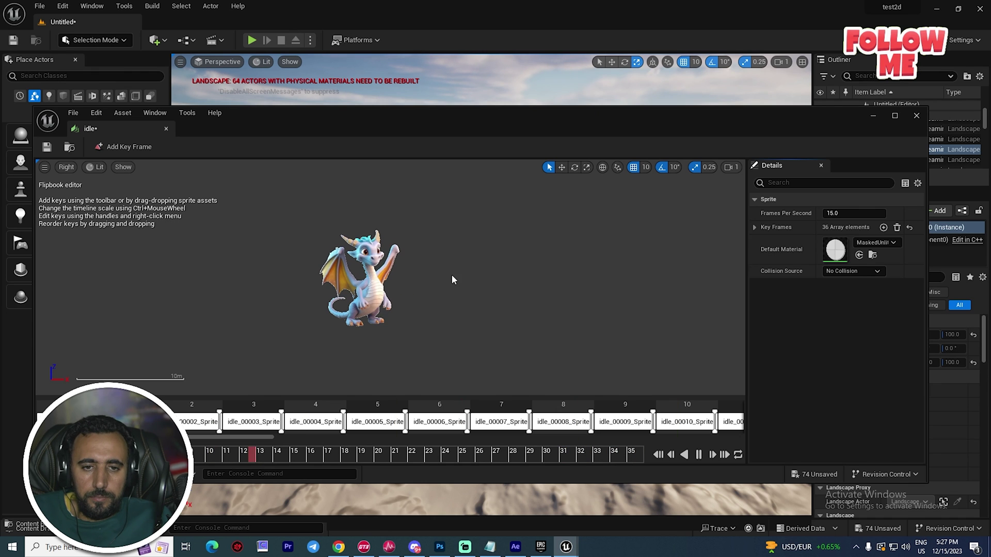
{"action": "double_click", "coordinate": [413, 125]}
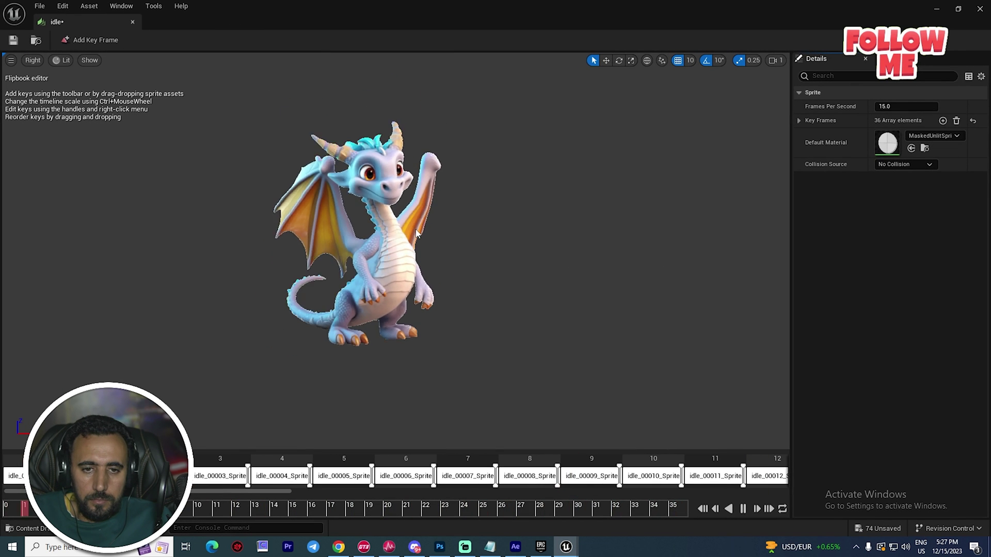